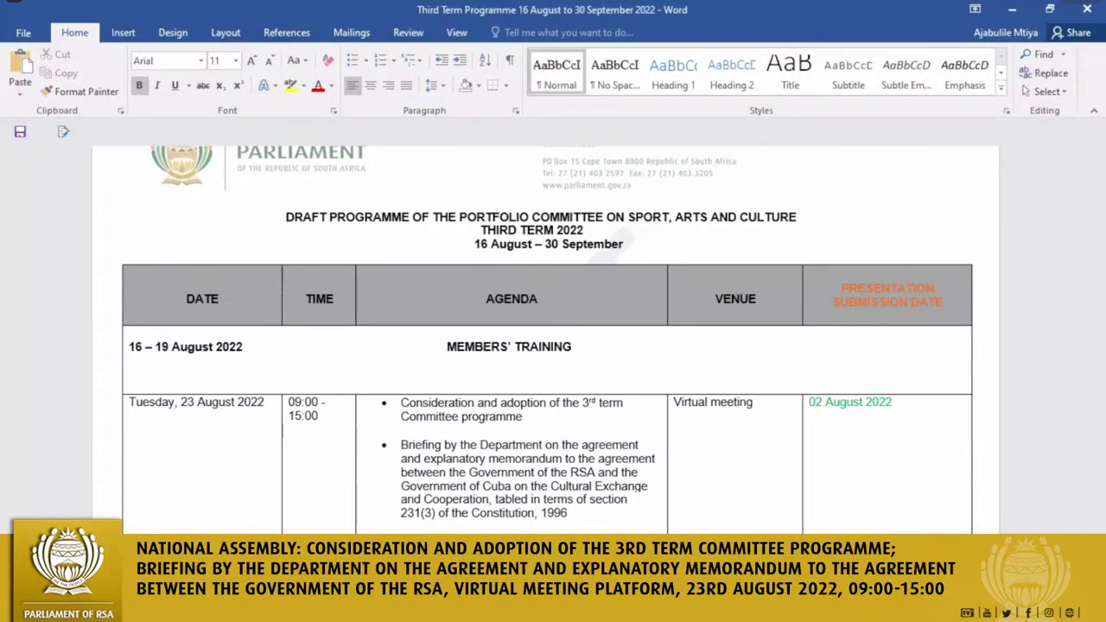
Insert a table row below the Tuesday, 30 August 2022 meeting and enter "Frday" in its date cell
{"action": "scroll", "coordinate": [553, 346], "scroll_direction": "down", "scroll_amount": 1}
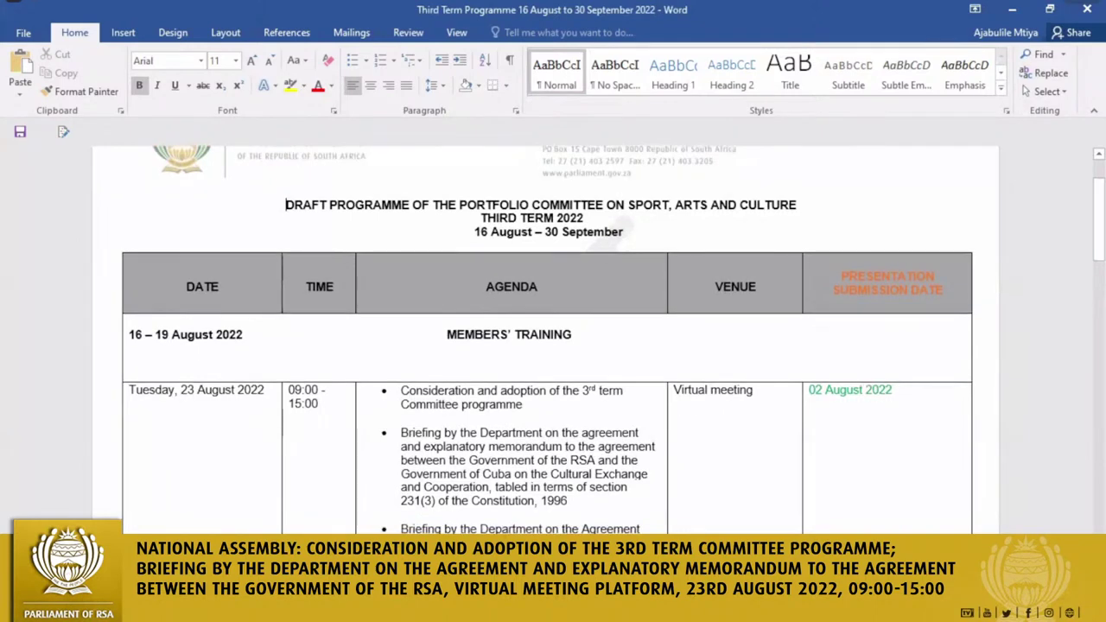
{"action": "scroll", "coordinate": [553, 346], "scroll_direction": "down", "scroll_amount": 5}
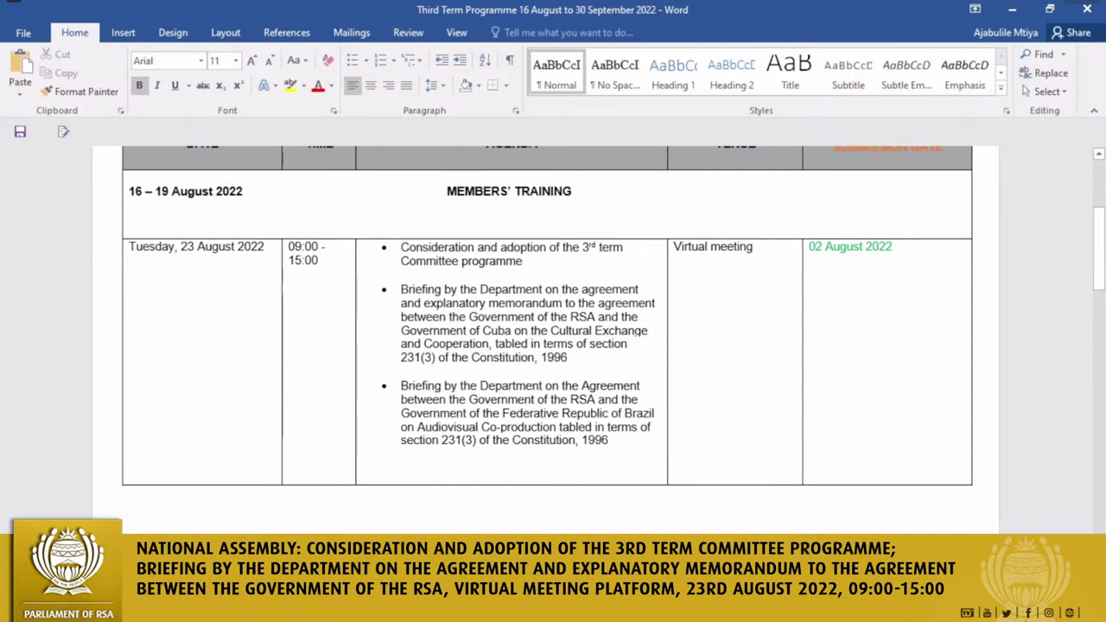
{"action": "scroll", "coordinate": [553, 316], "scroll_direction": "down", "scroll_amount": 4}
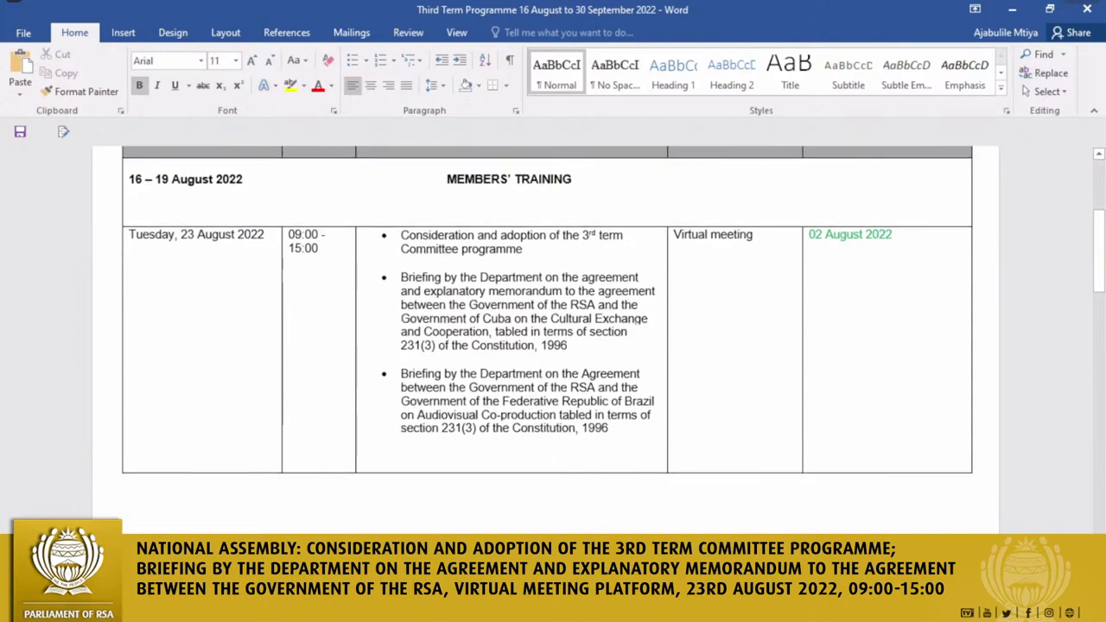
{"action": "scroll", "coordinate": [553, 337], "scroll_direction": "down", "scroll_amount": 8}
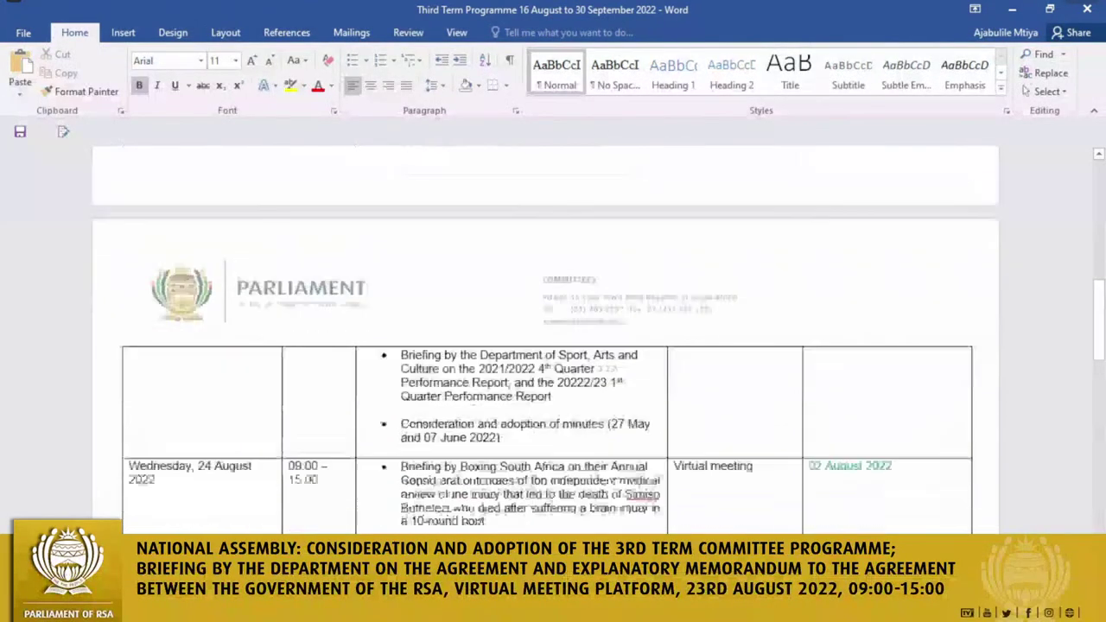
{"action": "scroll", "coordinate": [554, 337], "scroll_direction": "down", "scroll_amount": 5}
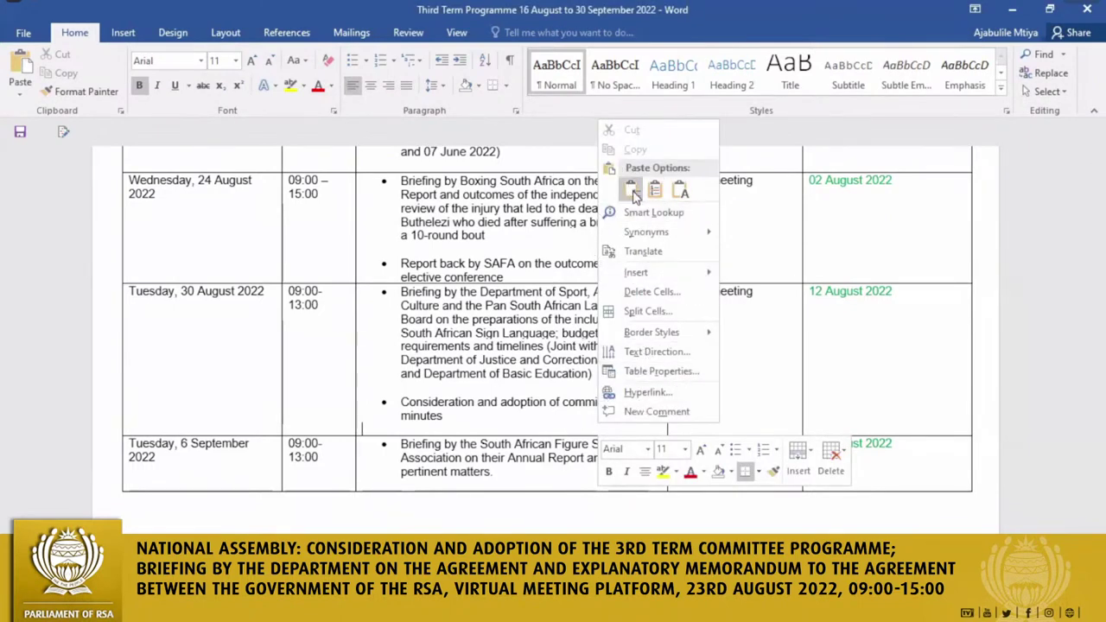
{"action": "mouse_move", "coordinate": [711, 275]}
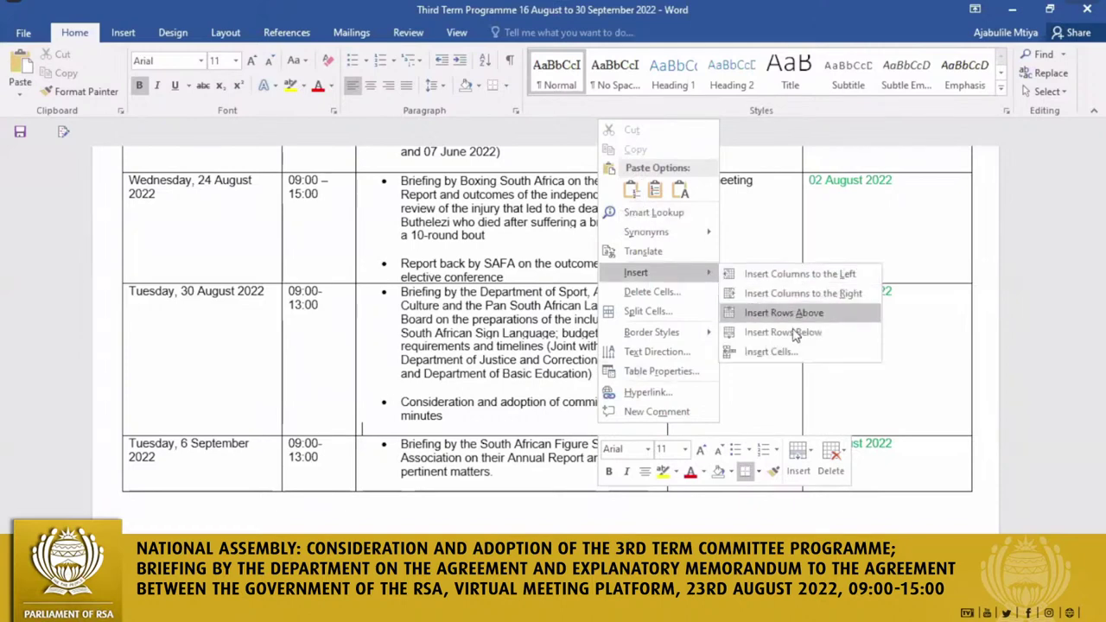
{"action": "left_click", "coordinate": [793, 333]}
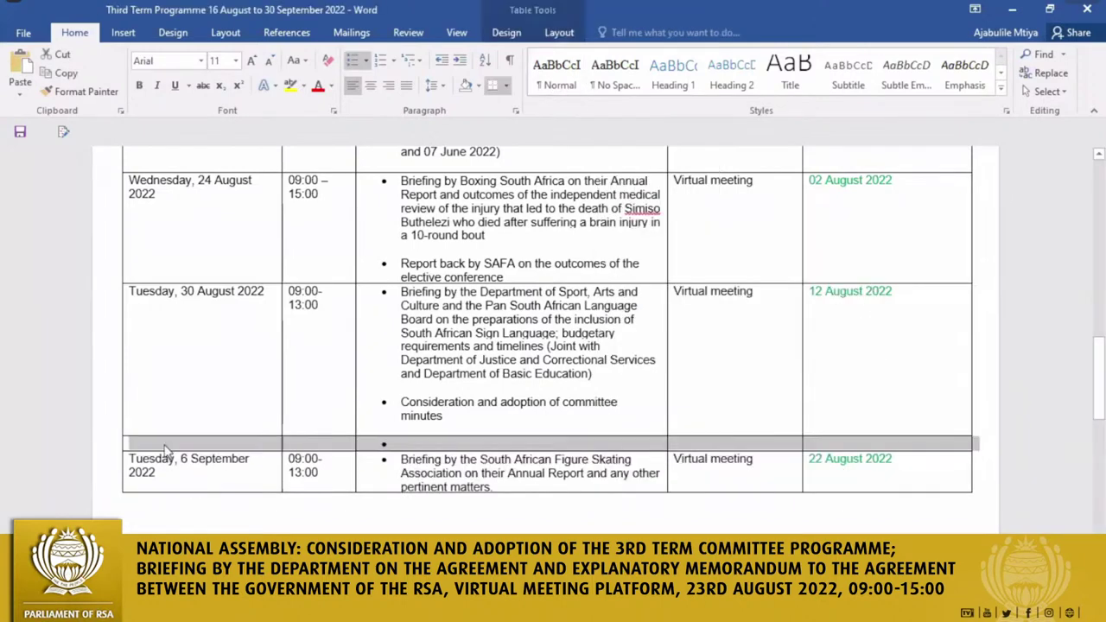
{"action": "left_click", "coordinate": [138, 444]}
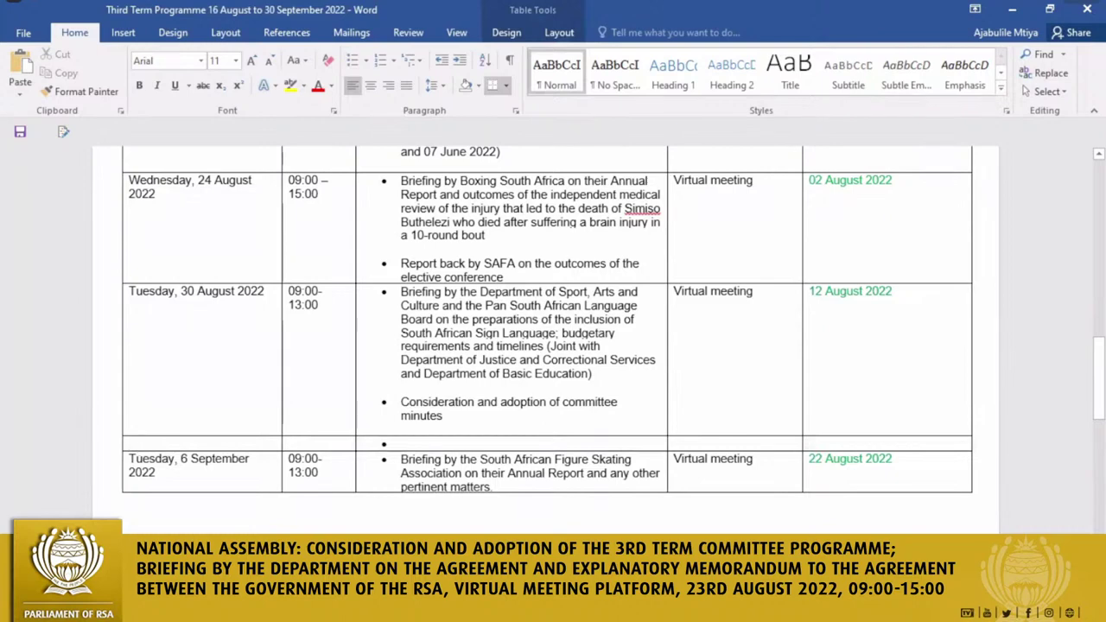
{"action": "type", "text": "Frday"}
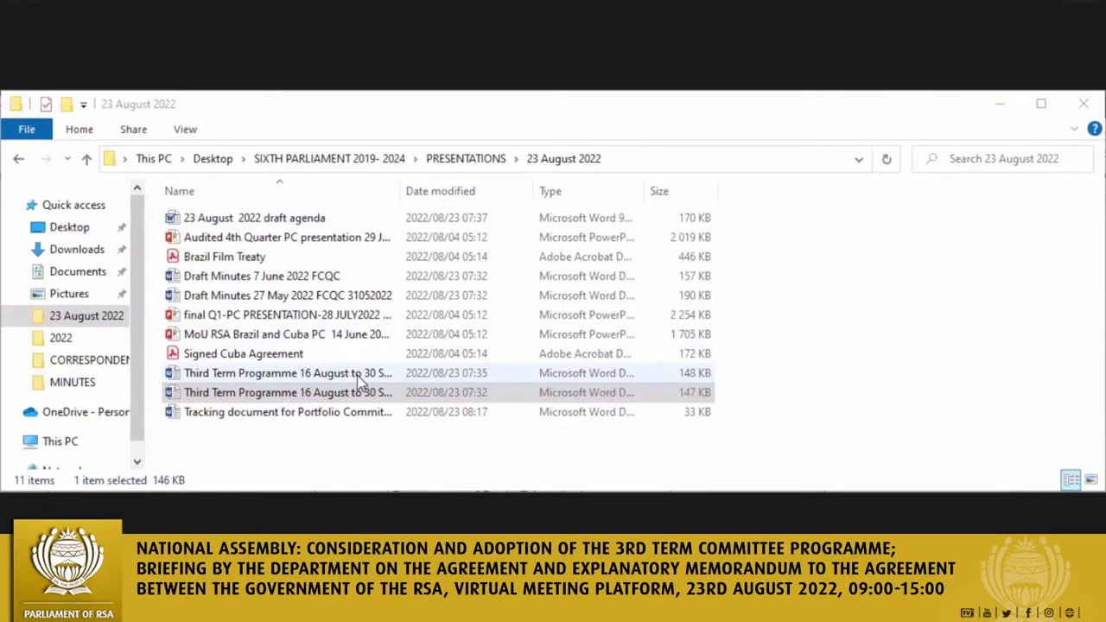
Open "Third Term Programme 16 August to 30 September 2022 3" from the 23 August 2022 folder and review its schedule through Tuesday, 20 September
{"action": "left_click", "coordinate": [318, 390]}
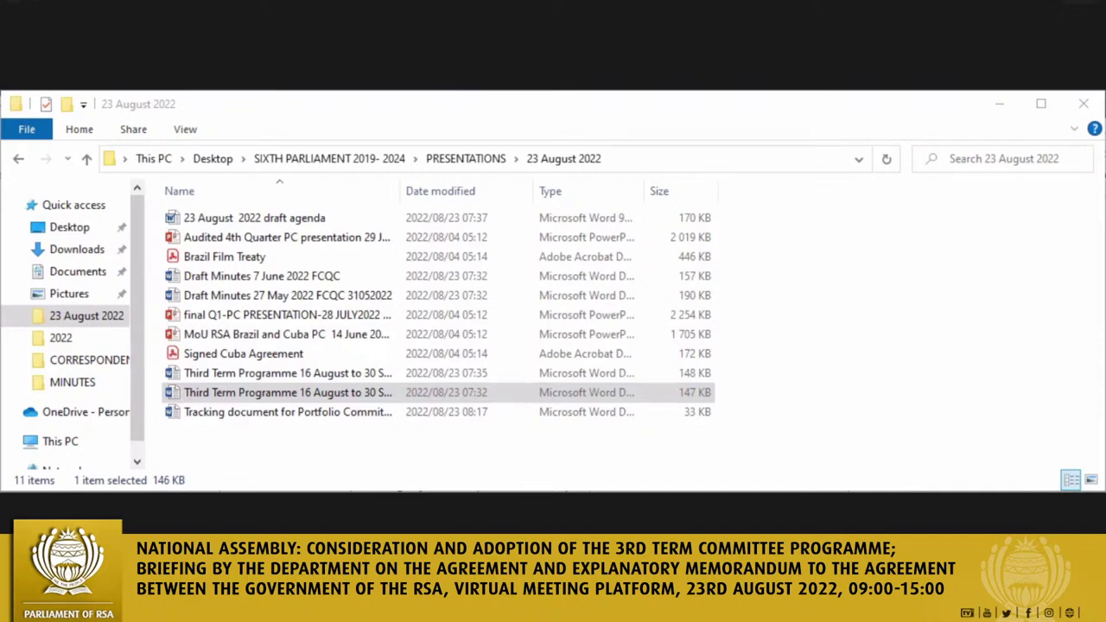
{"action": "double_click", "coordinate": [300, 377]}
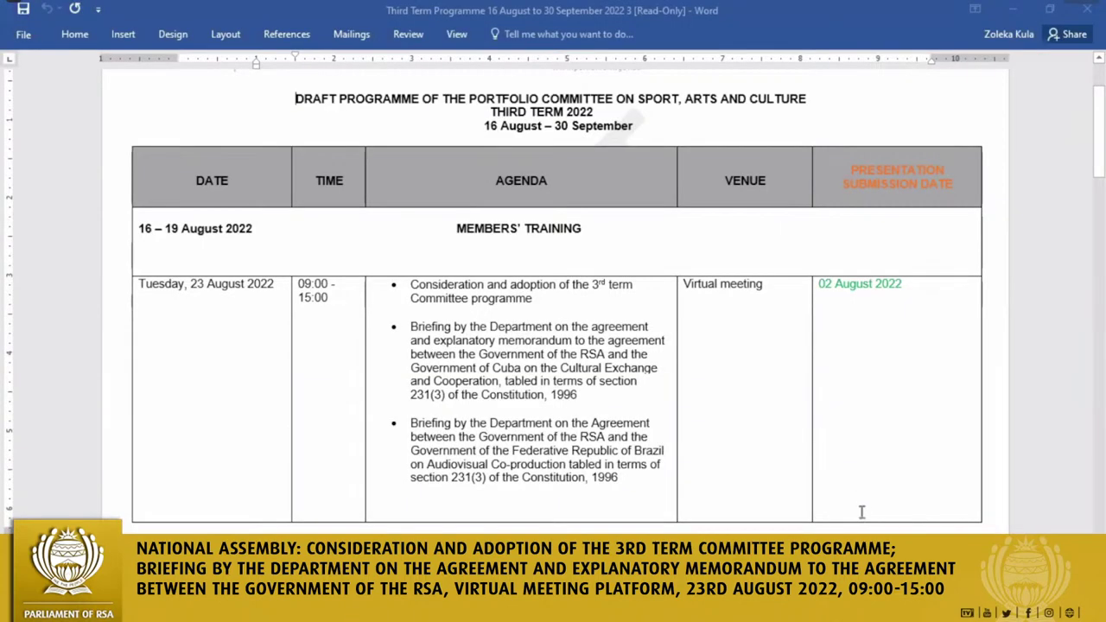
{"action": "scroll", "coordinate": [860, 514], "scroll_direction": "down", "scroll_amount": 2}
{"action": "scroll", "coordinate": [860, 519], "scroll_direction": "down", "scroll_amount": 10}
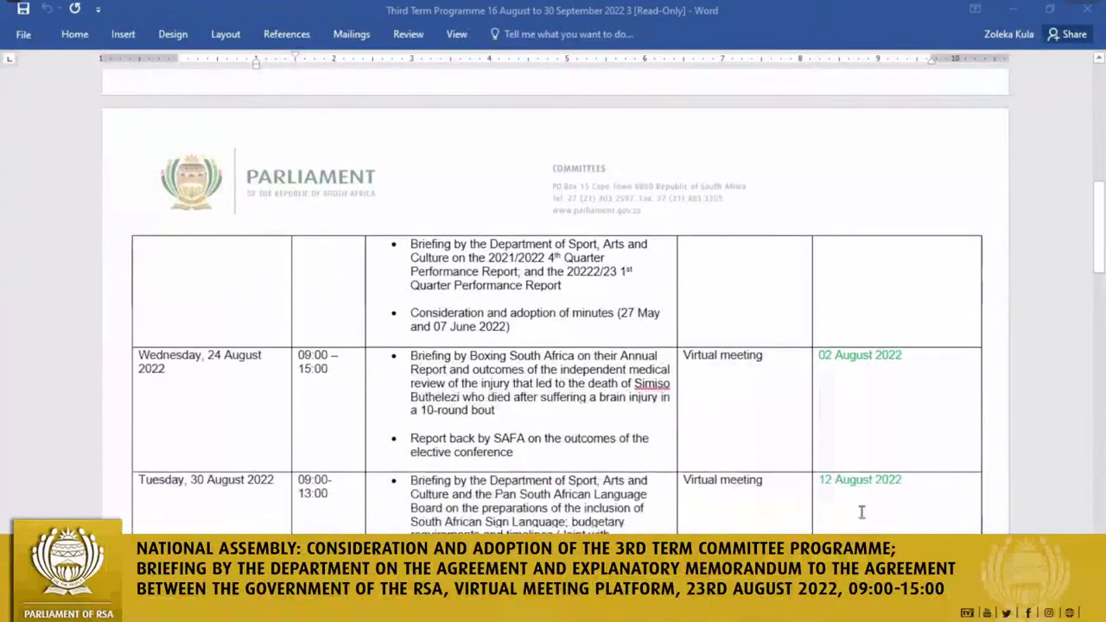
{"action": "scroll", "coordinate": [862, 513], "scroll_direction": "up", "scroll_amount": 9}
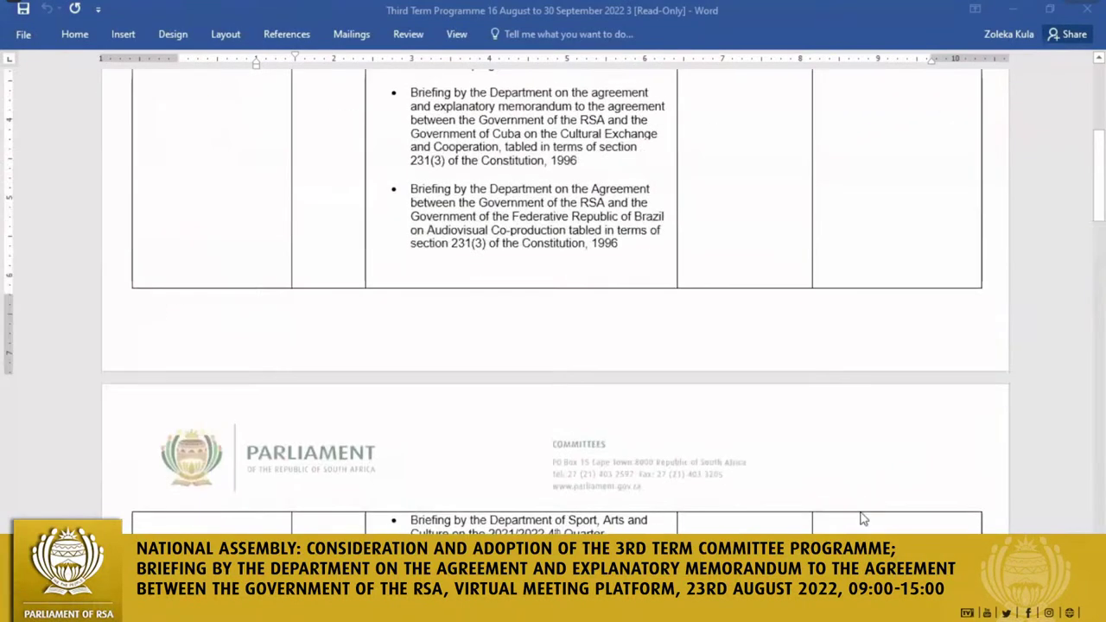
{"action": "scroll", "coordinate": [861, 515], "scroll_direction": "down", "scroll_amount": 9}
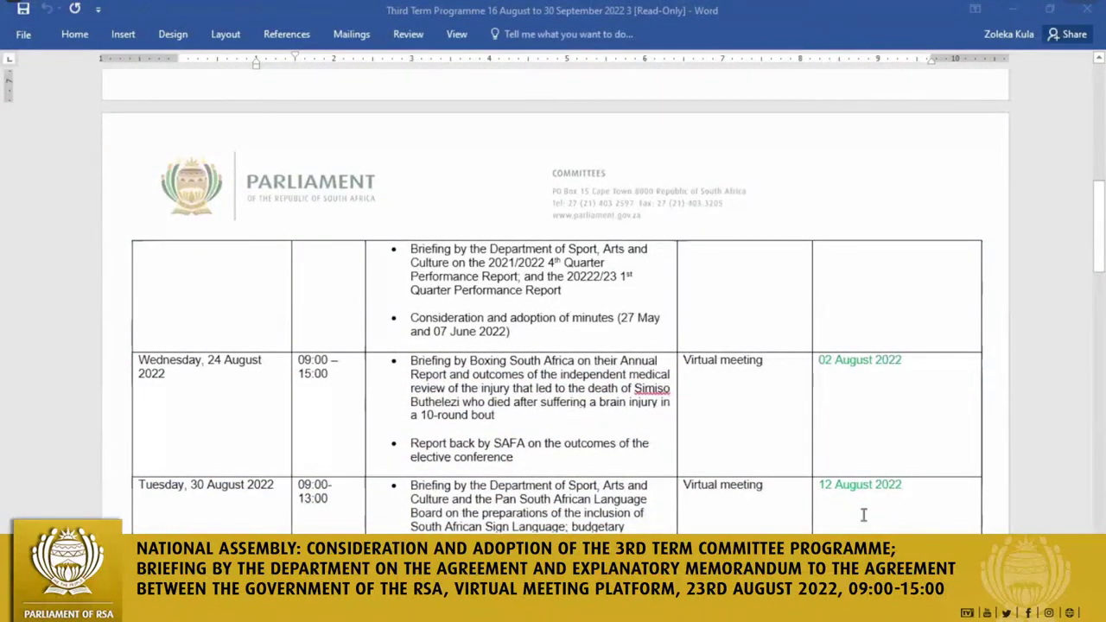
{"action": "scroll", "coordinate": [863, 509], "scroll_direction": "down", "scroll_amount": 9}
{"action": "scroll", "coordinate": [864, 505], "scroll_direction": "down", "scroll_amount": 9}
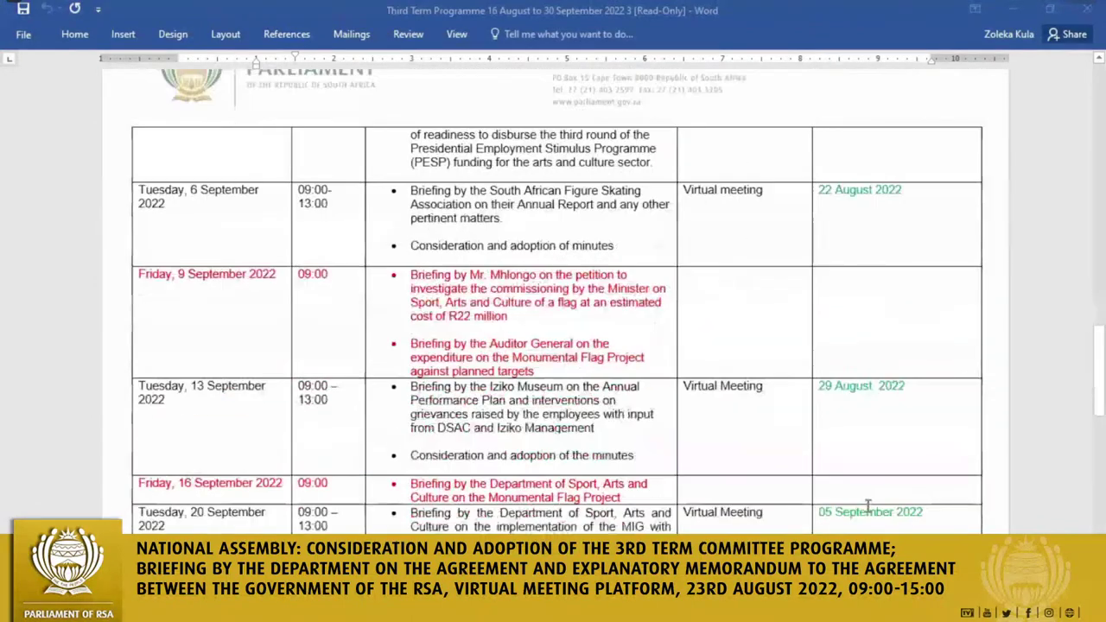
Recheck the programme's agenda, venue and submission date entries for the meetings from Tuesday, 23 August to Friday, 2 September 2022
{"action": "scroll", "coordinate": [870, 505], "scroll_direction": "up", "scroll_amount": 7}
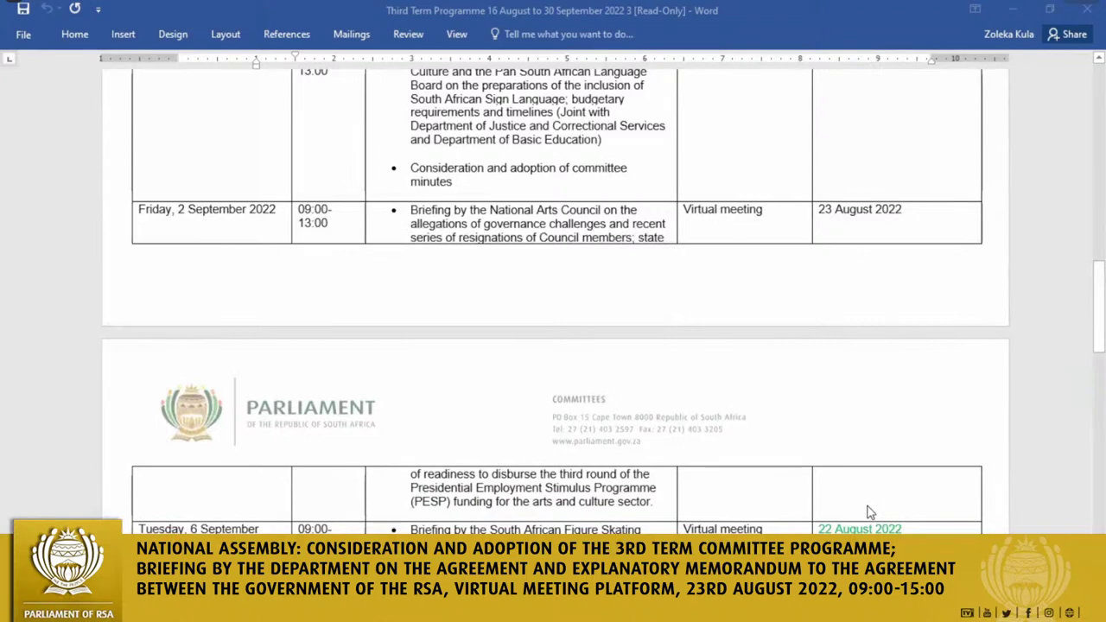
{"action": "scroll", "coordinate": [856, 373], "scroll_direction": "up", "scroll_amount": 3}
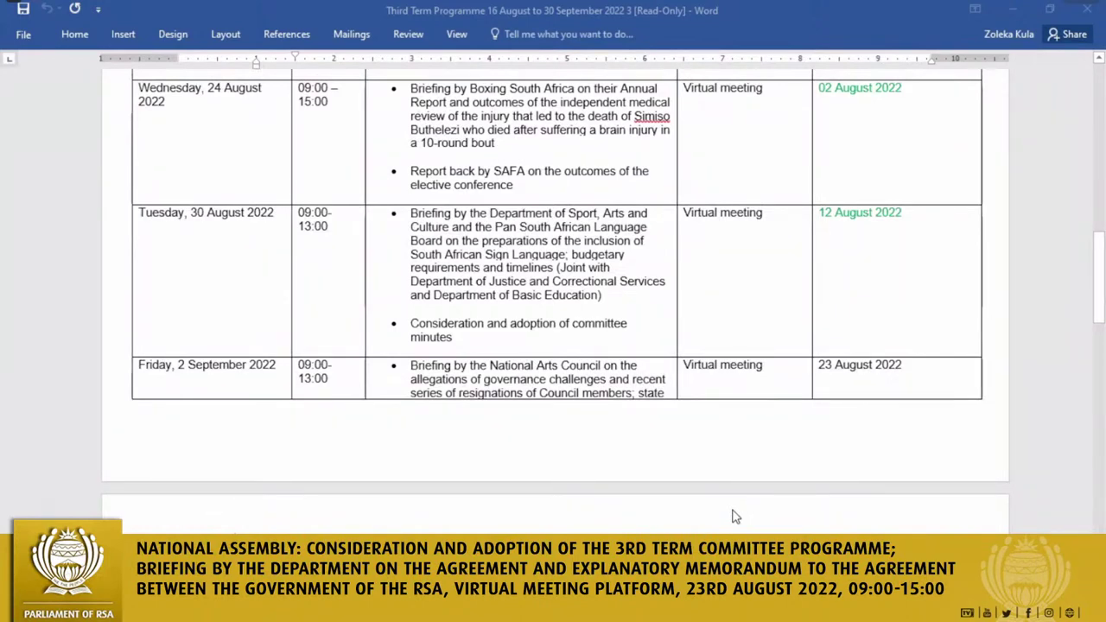
{"action": "scroll", "coordinate": [732, 517], "scroll_direction": "up", "scroll_amount": 5}
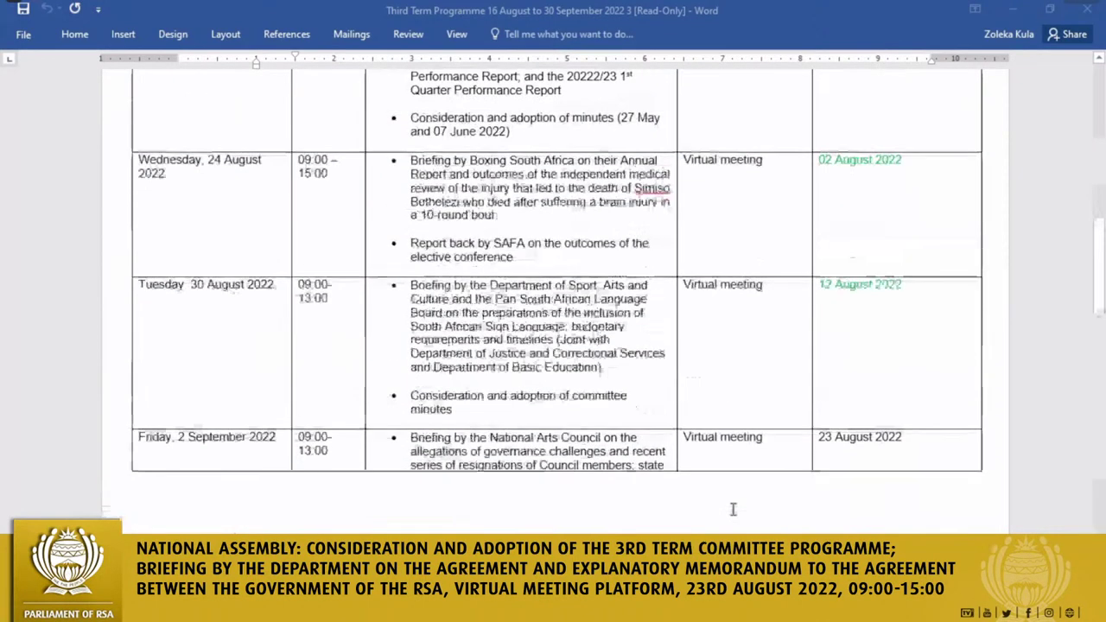
{"action": "scroll", "coordinate": [732, 510], "scroll_direction": "up", "scroll_amount": 10}
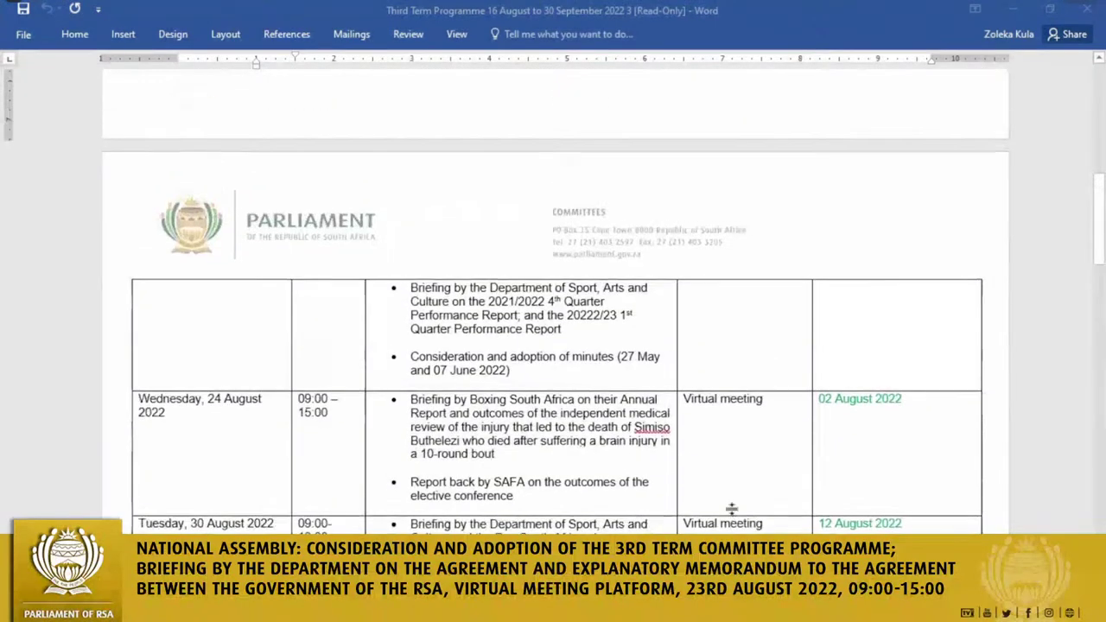
{"action": "scroll", "coordinate": [732, 510], "scroll_direction": "up", "scroll_amount": 2}
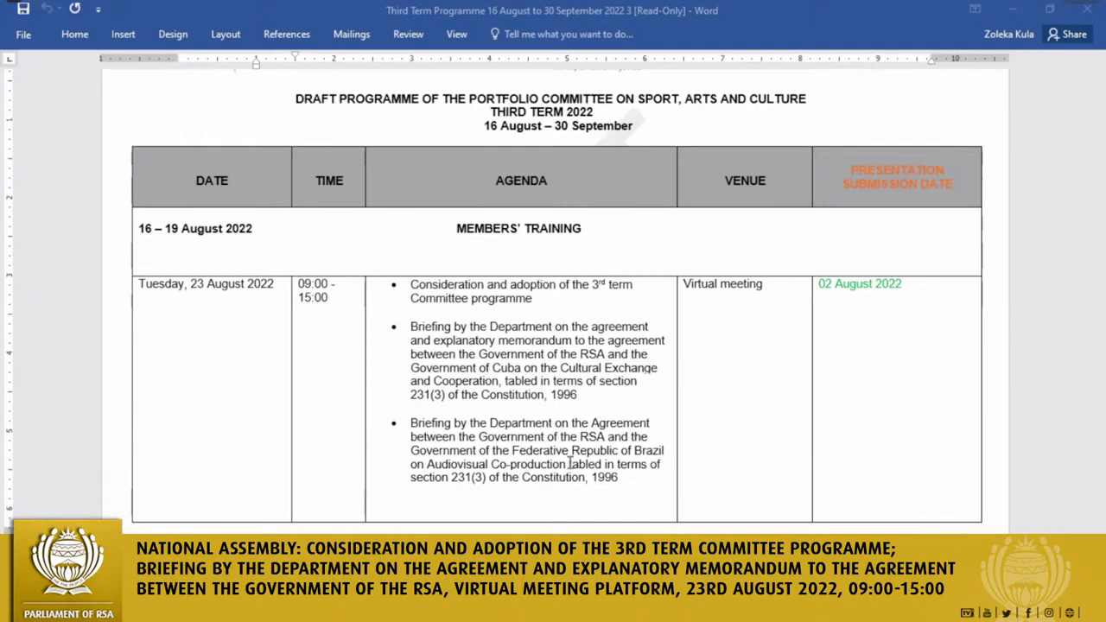
{"action": "scroll", "coordinate": [810, 334], "scroll_direction": "down", "scroll_amount": 10}
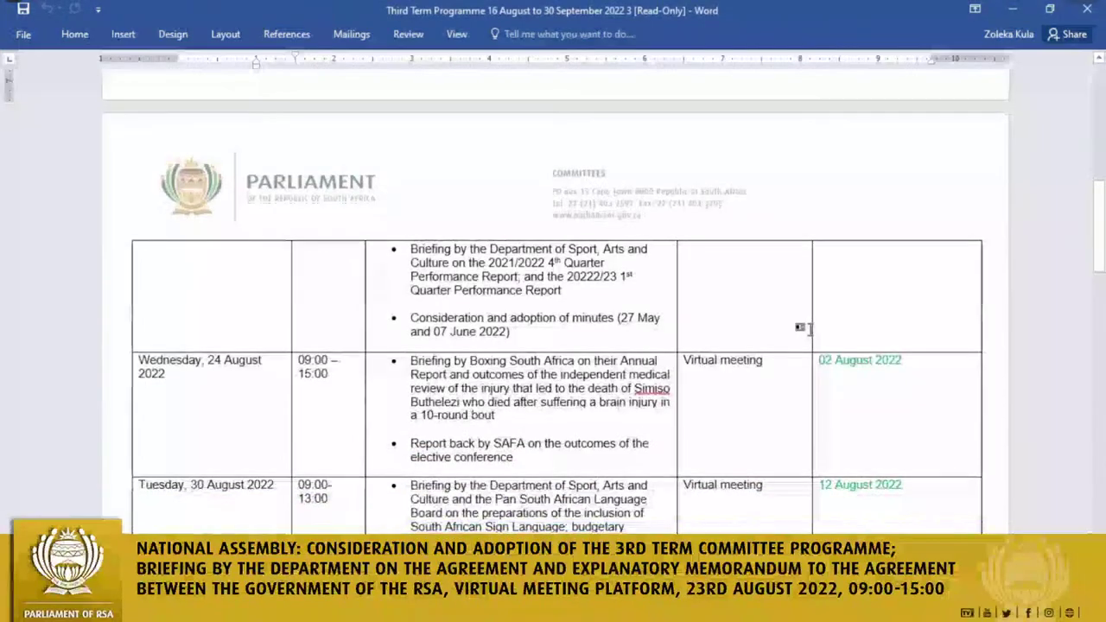
{"action": "scroll", "coordinate": [810, 329], "scroll_direction": "down", "scroll_amount": 1}
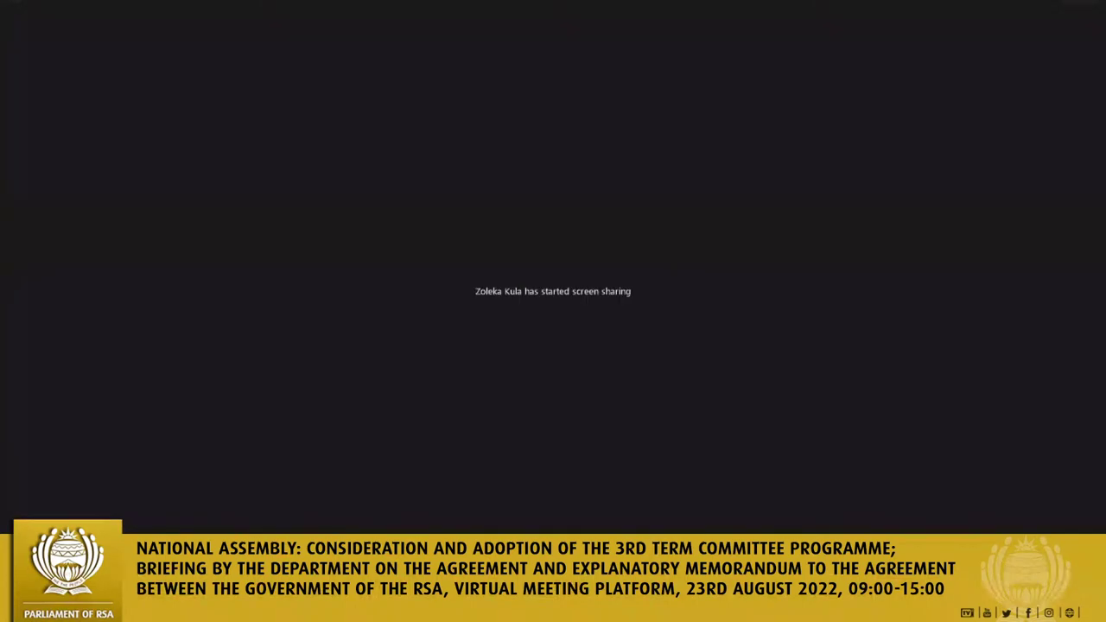
{"action": "scroll", "coordinate": [693, 462], "scroll_direction": "up", "scroll_amount": 1}
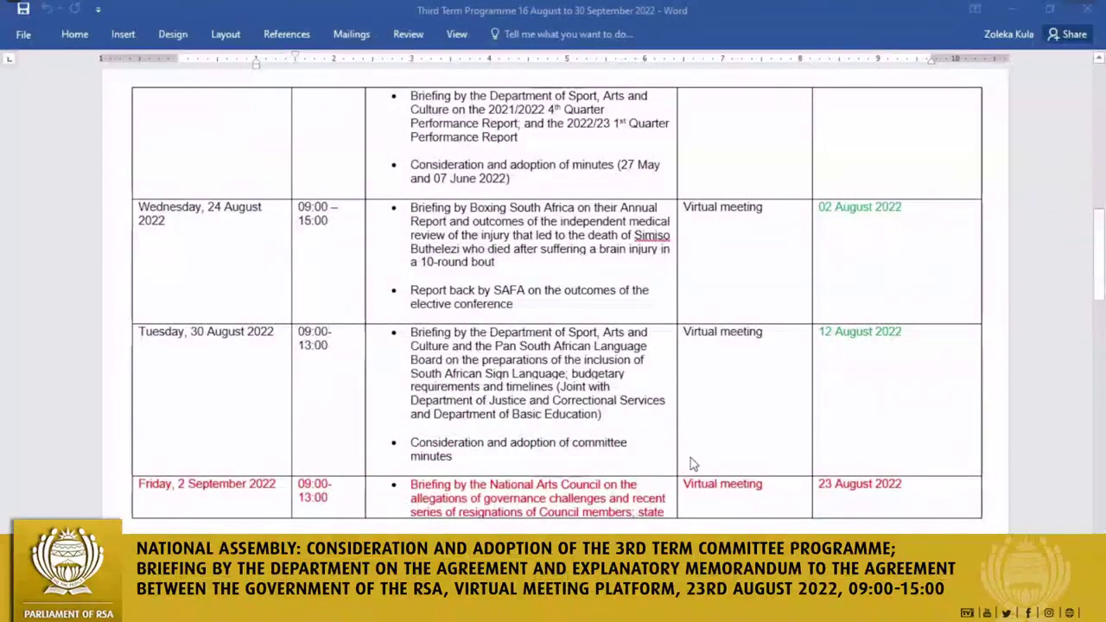
{"action": "scroll", "coordinate": [694, 464], "scroll_direction": "up", "scroll_amount": 3}
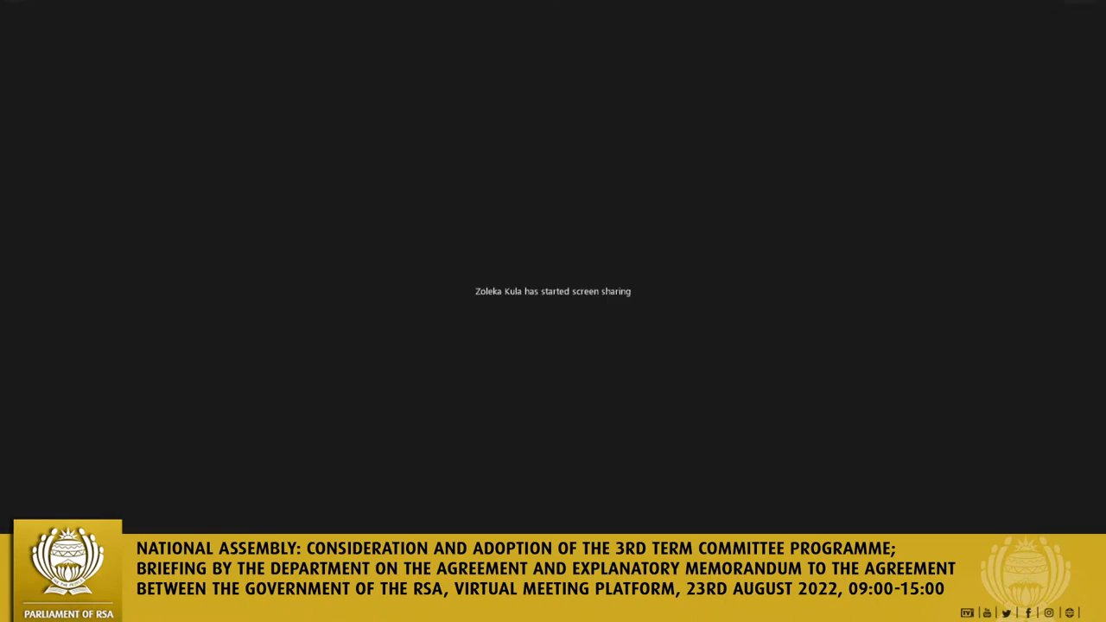
{"action": "scroll", "coordinate": [933, 271], "scroll_direction": "up", "scroll_amount": 3}
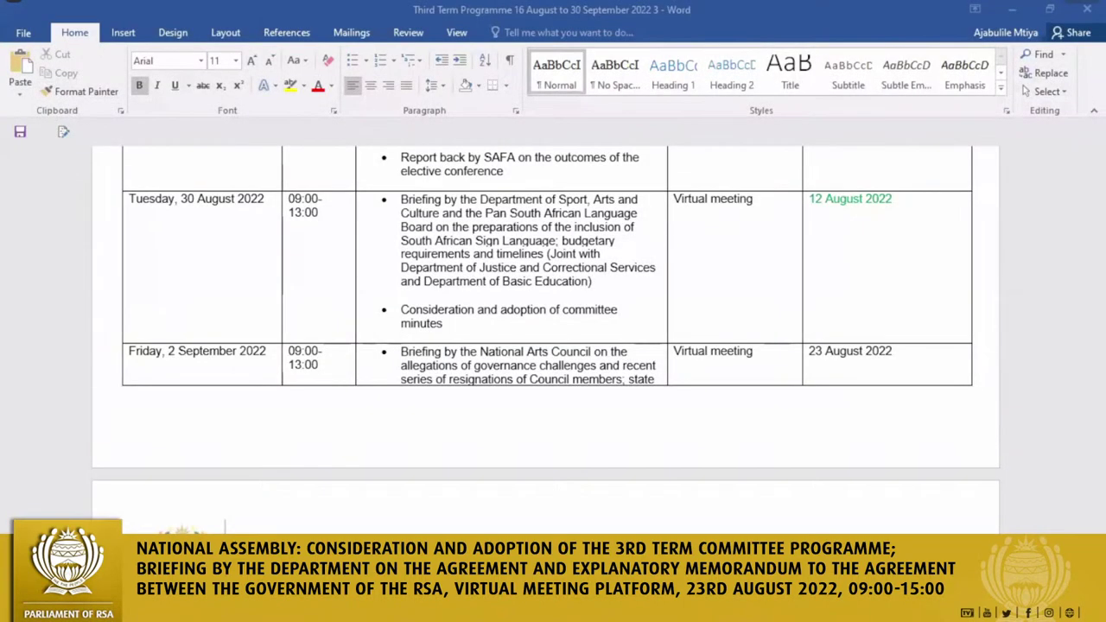
Examine the National Arts Council briefing on Friday, 2 September 2022 and the September meetings listed after it
{"action": "scroll", "coordinate": [554, 337], "scroll_direction": "down", "scroll_amount": 2}
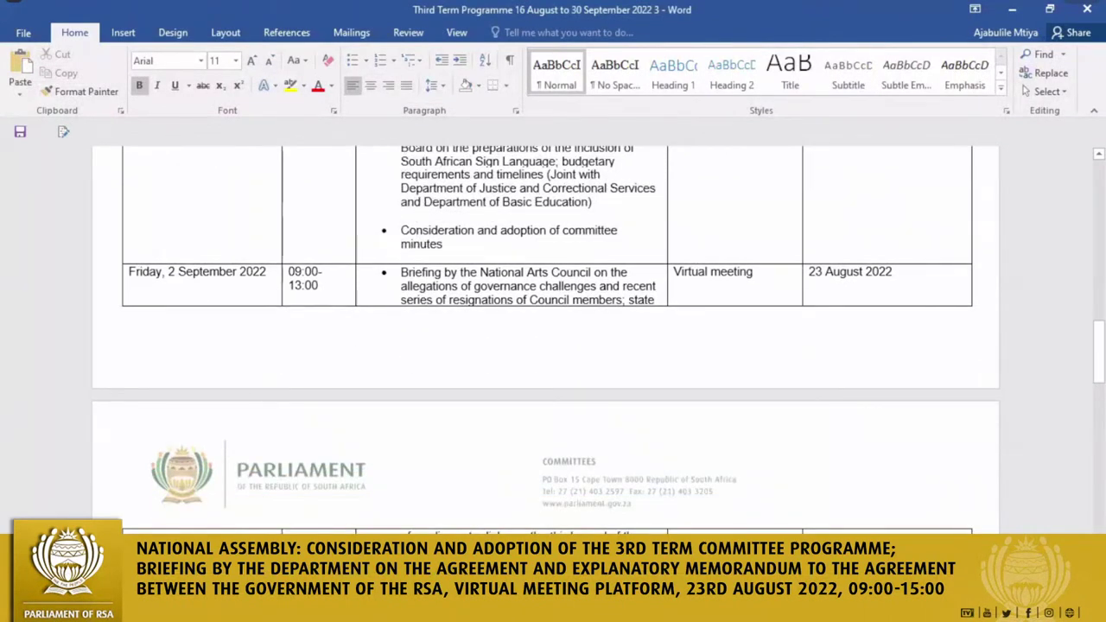
{"action": "scroll", "coordinate": [546, 340], "scroll_direction": "down", "scroll_amount": 7}
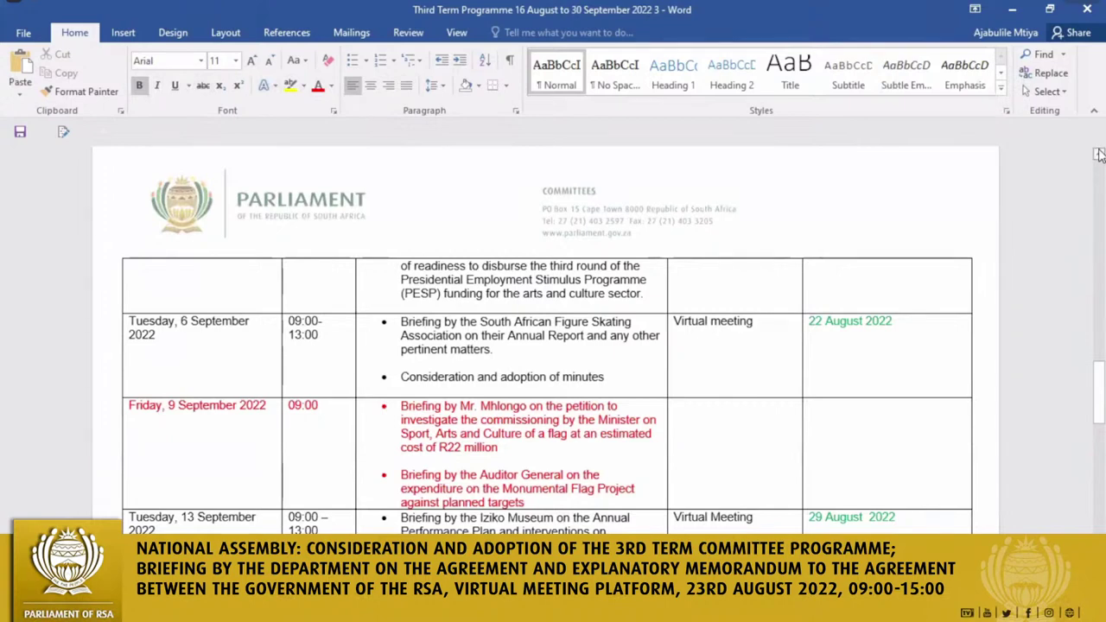
{"action": "scroll", "coordinate": [1101, 323], "scroll_direction": "up", "scroll_amount": 6}
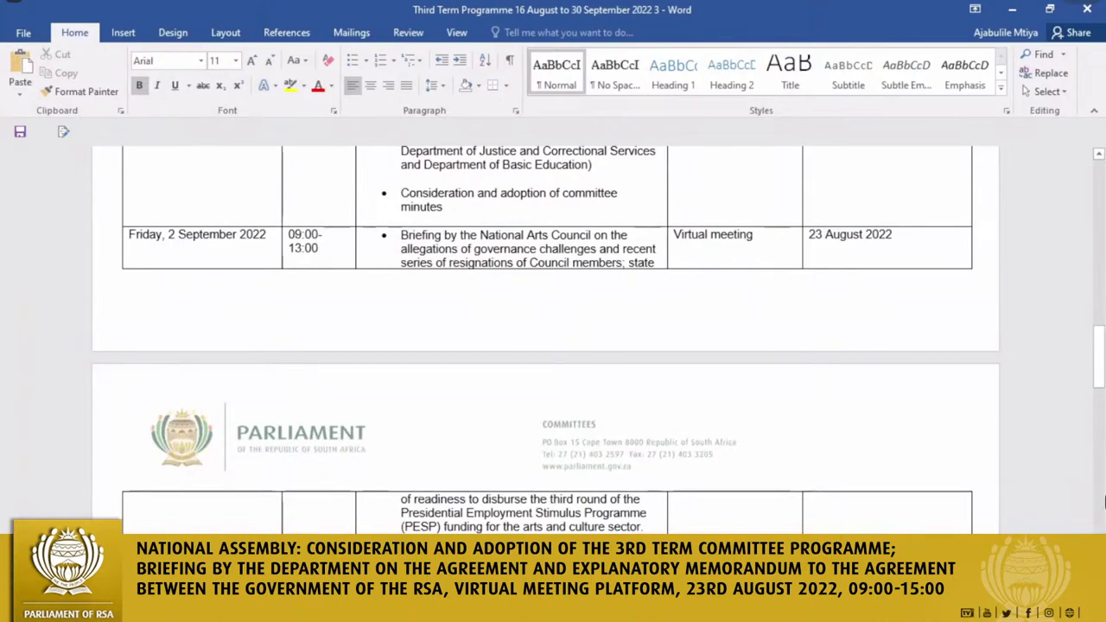
{"action": "scroll", "coordinate": [553, 340], "scroll_direction": "down", "scroll_amount": 1}
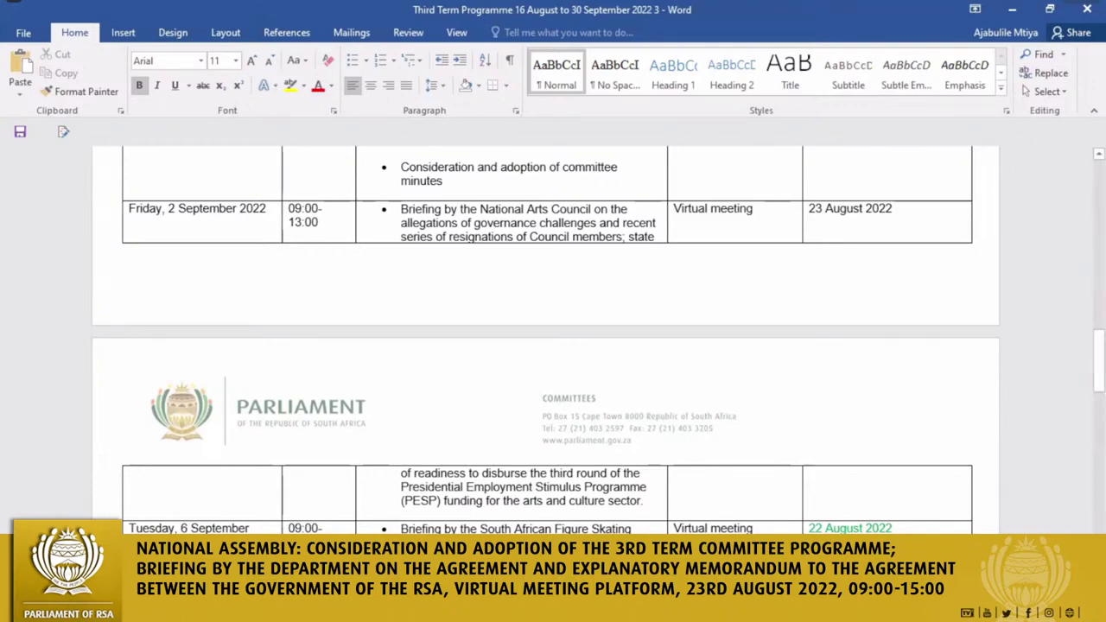
{"action": "left_click", "coordinate": [1099, 153]}
{"action": "scroll", "coordinate": [1099, 154], "scroll_direction": "up", "scroll_amount": 4}
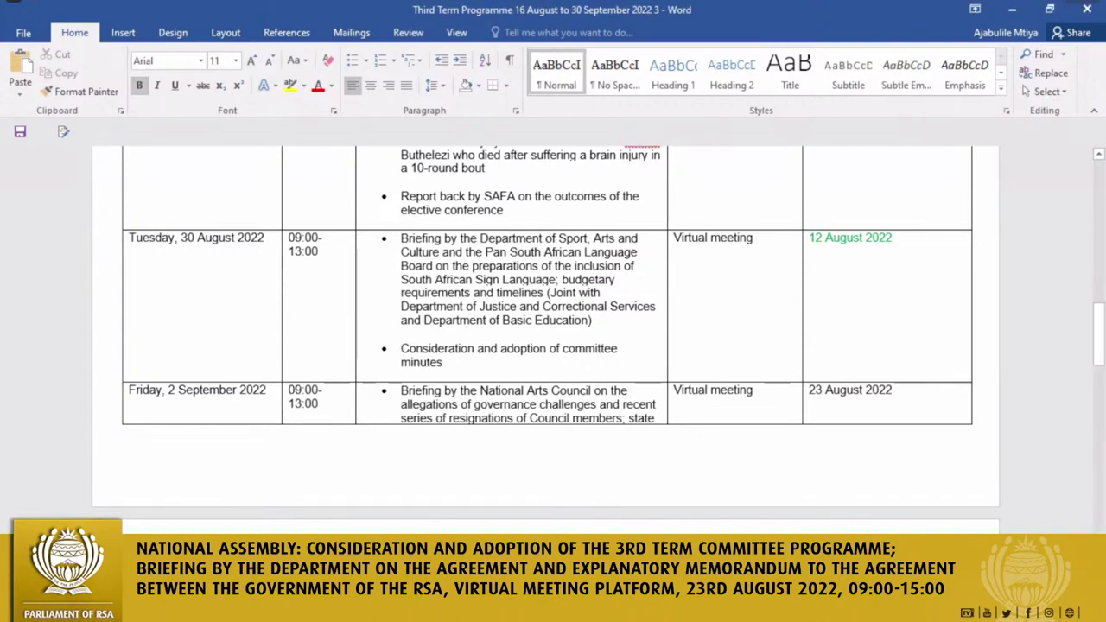
{"action": "scroll", "coordinate": [526, 274], "scroll_direction": "down", "scroll_amount": 1}
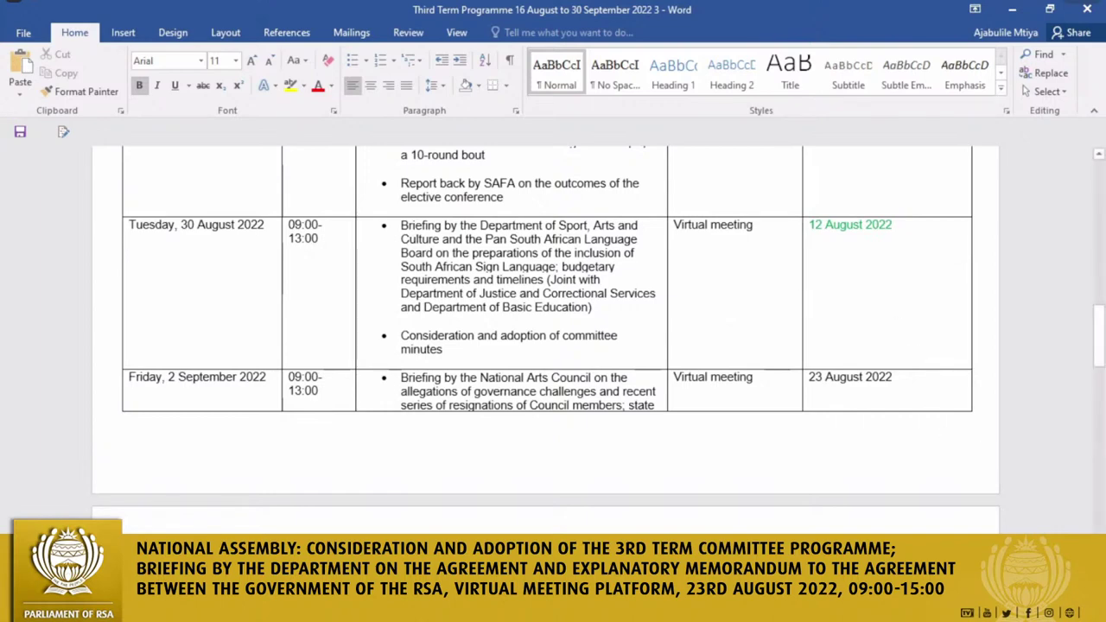
{"action": "scroll", "coordinate": [545, 327], "scroll_direction": "down", "scroll_amount": 5}
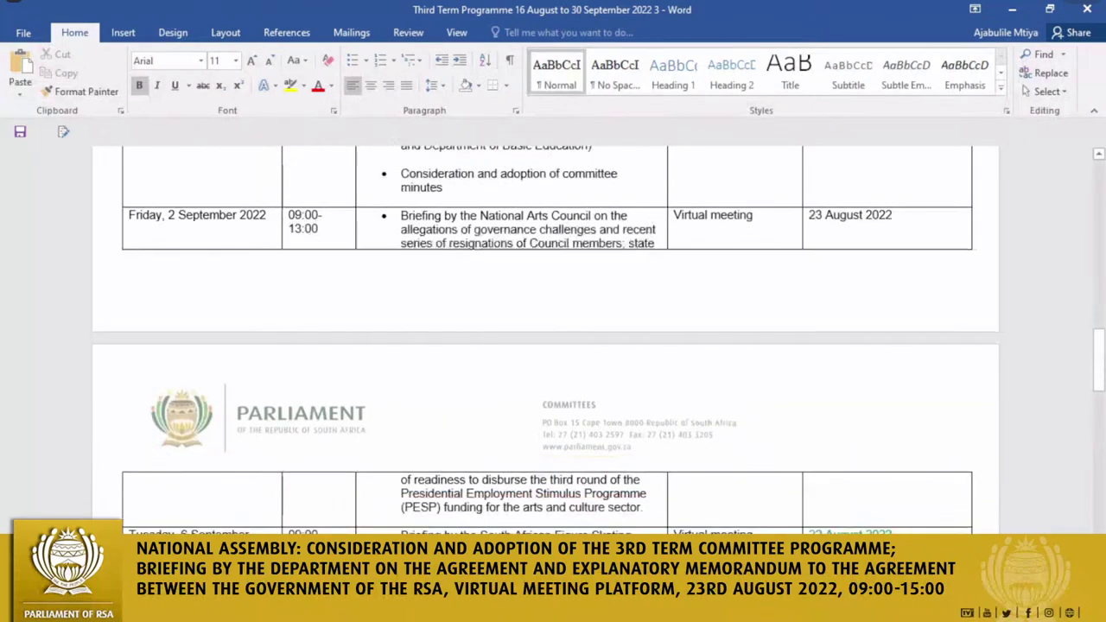
{"action": "scroll", "coordinate": [546, 327], "scroll_direction": "down", "scroll_amount": 1}
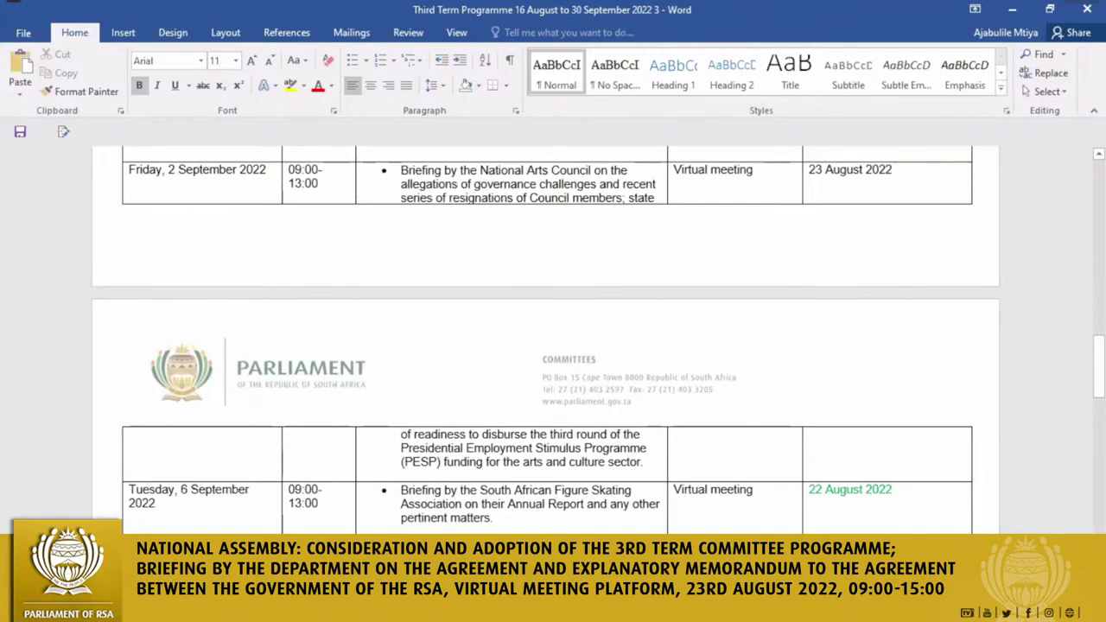
{"action": "scroll", "coordinate": [553, 341], "scroll_direction": "down", "scroll_amount": 1}
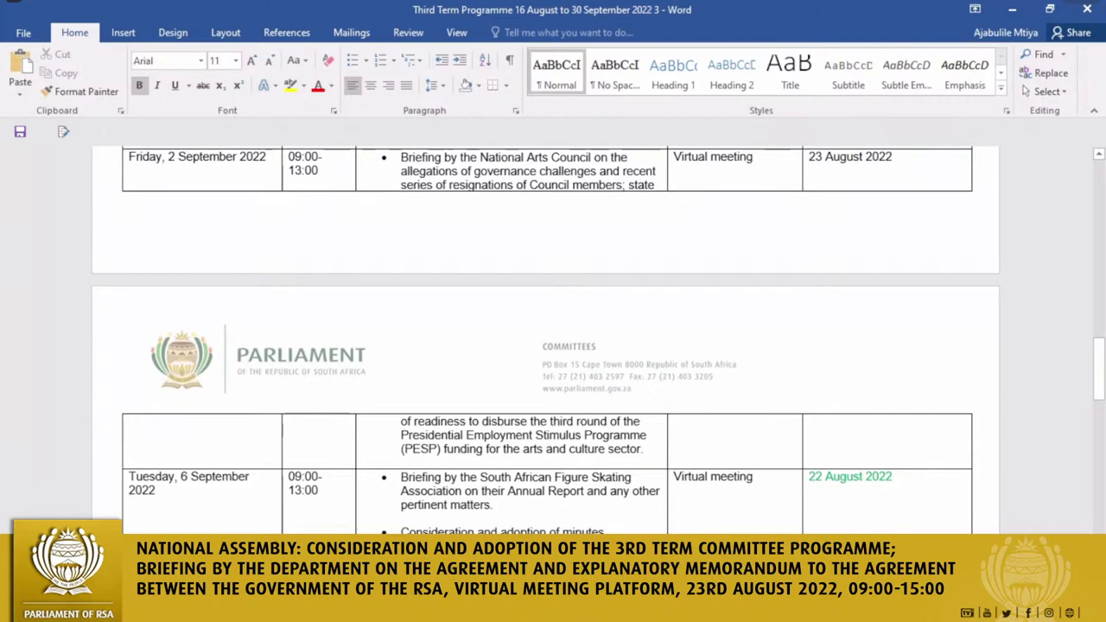
{"action": "scroll", "coordinate": [544, 337], "scroll_direction": "down", "scroll_amount": 5}
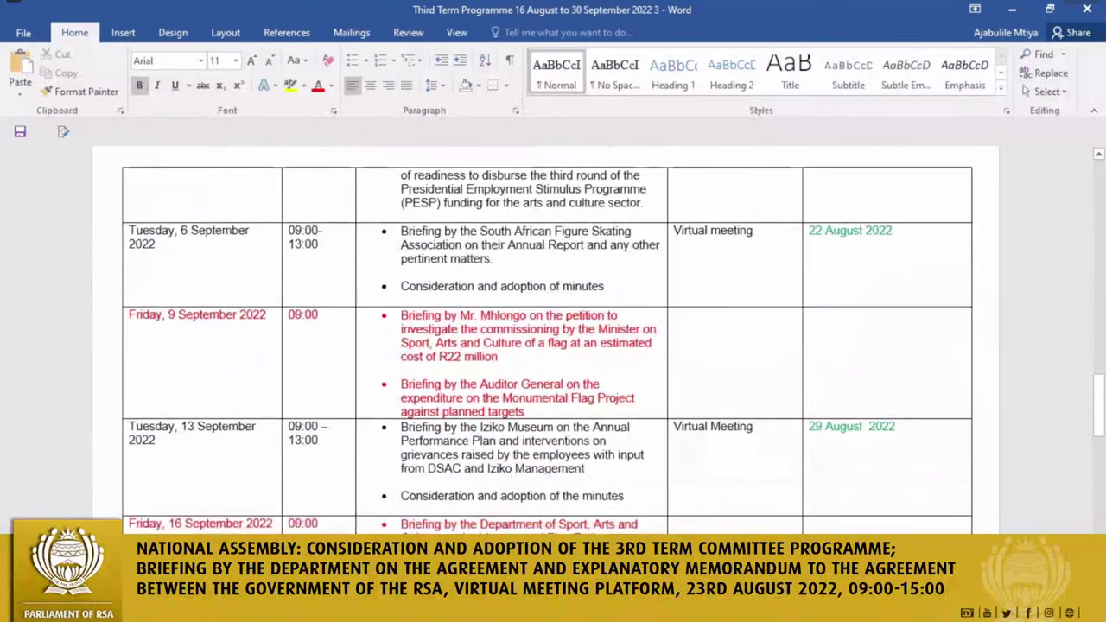
Examine the September 2022 meetings from Tuesday, 6 September to Tuesday, 20 September, including the Monumental Flag Project briefings
{"action": "scroll", "coordinate": [544, 337], "scroll_direction": "down", "scroll_amount": 2}
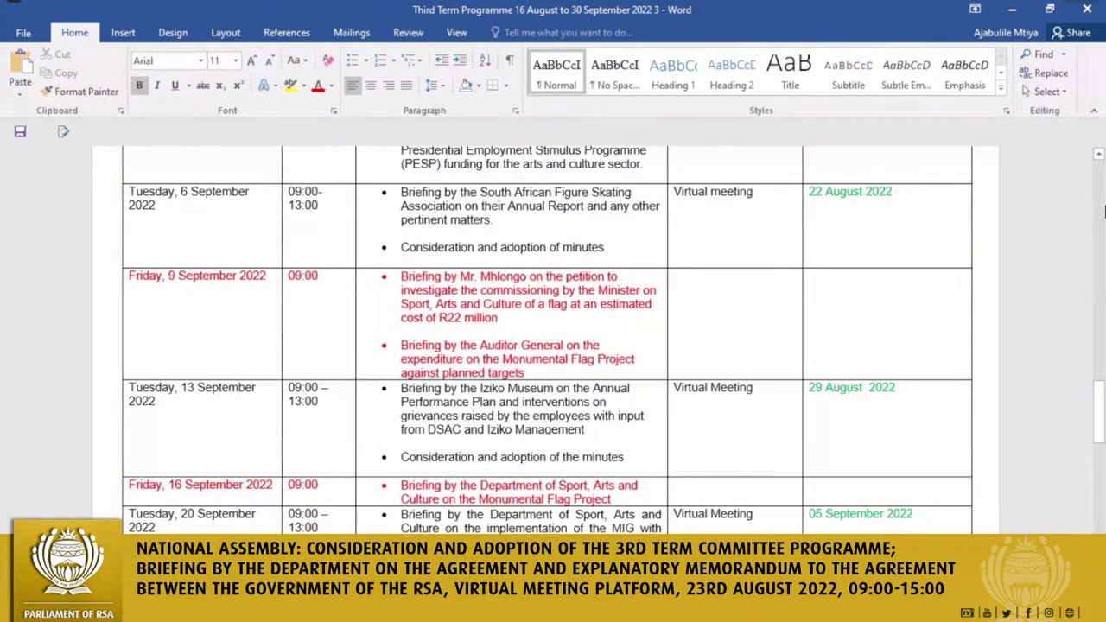
{"action": "left_click", "coordinate": [1099, 156]}
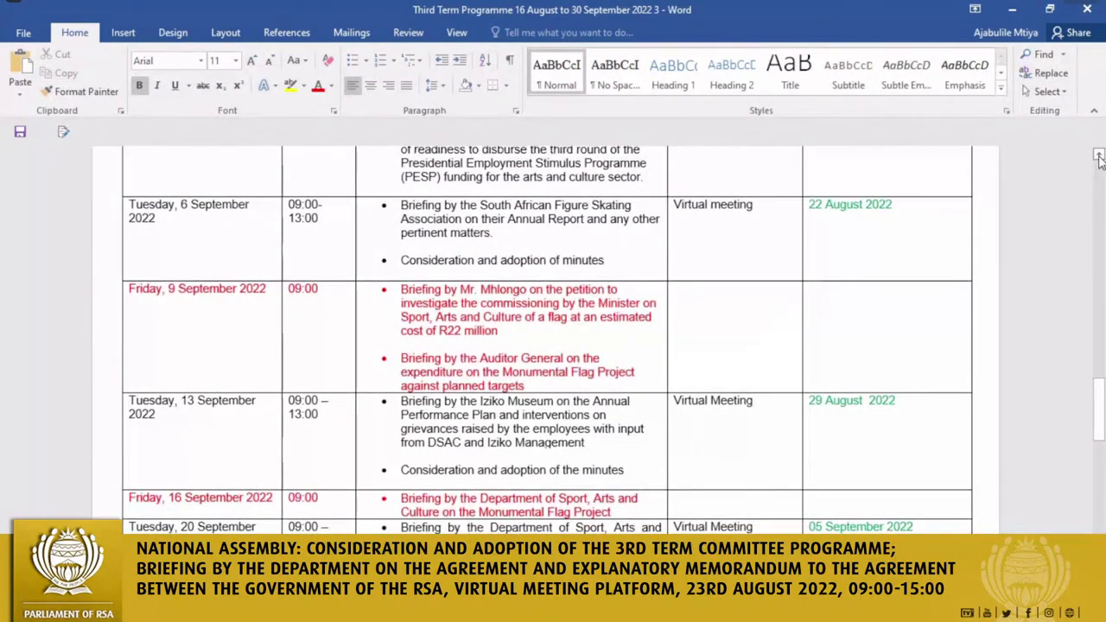
{"action": "left_click", "coordinate": [1100, 157]}
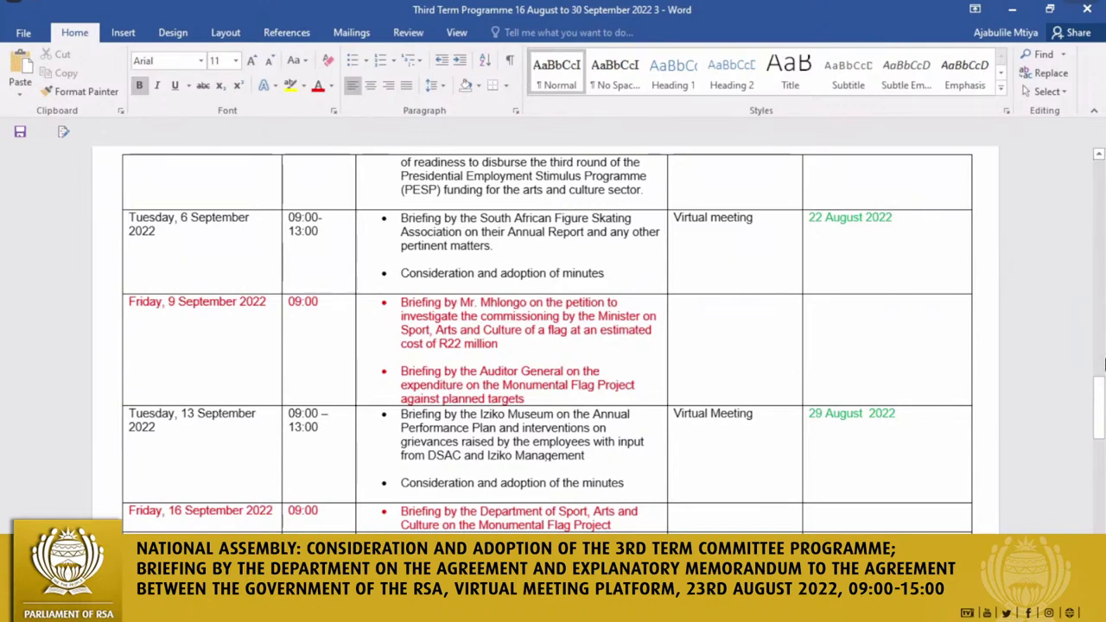
{"action": "scroll", "coordinate": [547, 341], "scroll_direction": "down", "scroll_amount": 1}
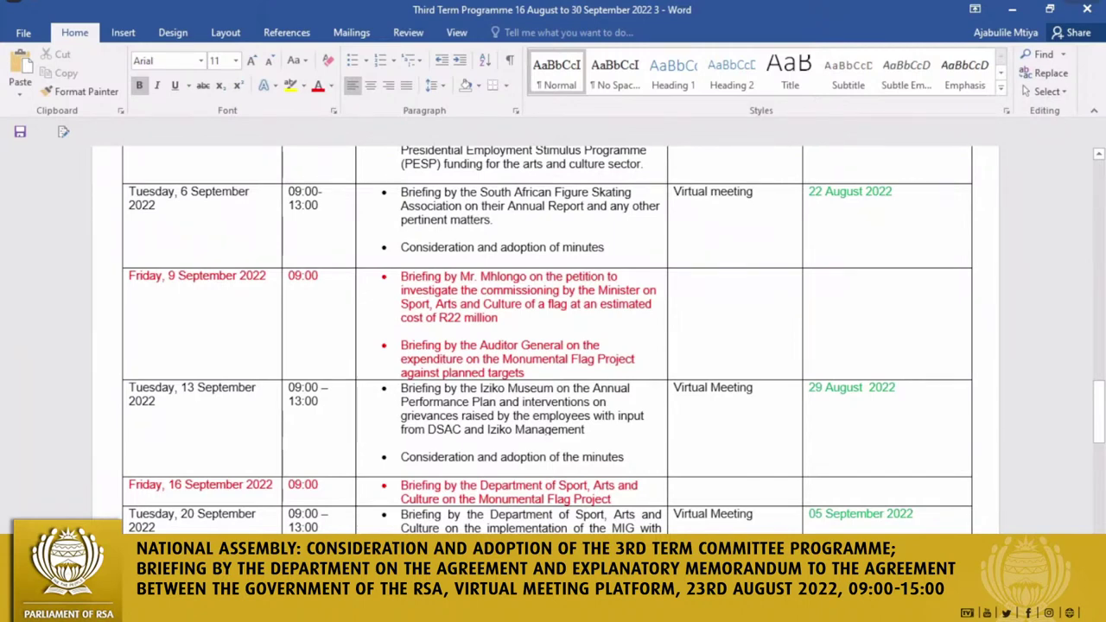
{"action": "scroll", "coordinate": [553, 337], "scroll_direction": "down", "scroll_amount": 1}
{"action": "scroll", "coordinate": [553, 337], "scroll_direction": "down", "scroll_amount": 1}
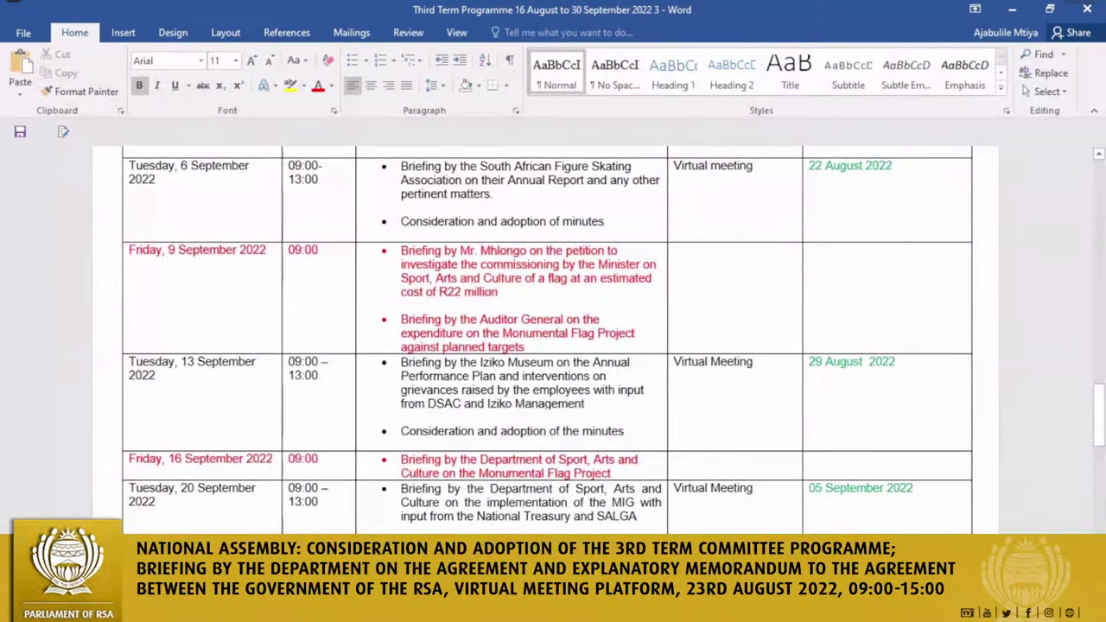
{"action": "scroll", "coordinate": [553, 337], "scroll_direction": "down", "scroll_amount": 5}
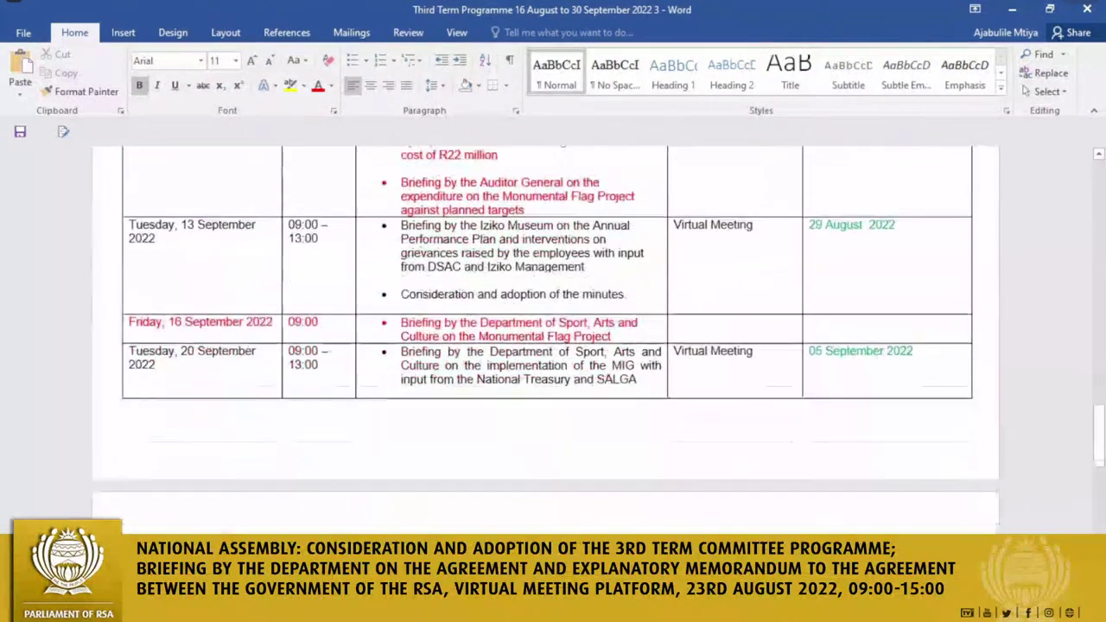
{"action": "scroll", "coordinate": [553, 337], "scroll_direction": "down", "scroll_amount": 1}
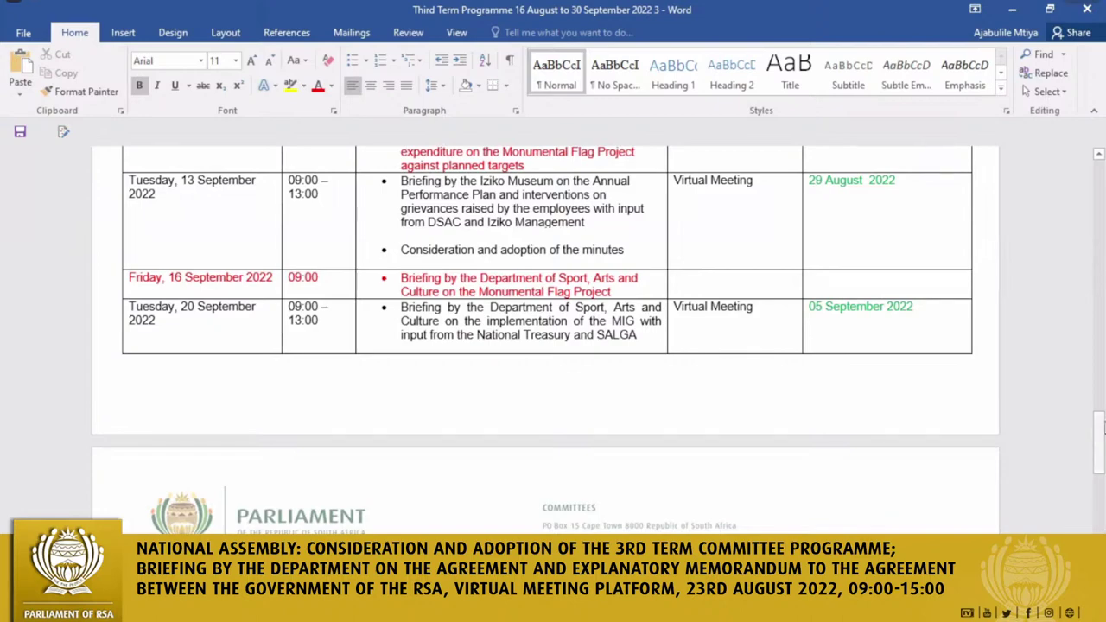
{"action": "left_click_drag", "start_coordinate": [1100, 432], "coordinate": [1100, 409]}
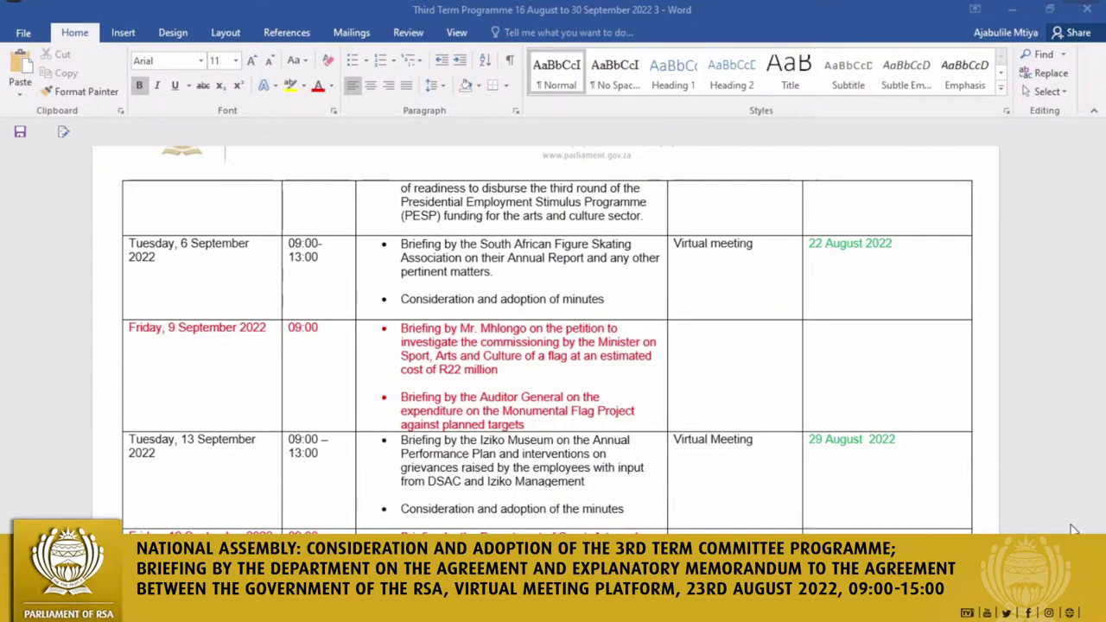
Move the Department of Sport, Arts and Culture's Monumental Flag Project briefing from 16 September into a new last bullet under Friday, 9 September 2022, text only
{"action": "scroll", "coordinate": [613, 340], "scroll_direction": "down", "scroll_amount": 1}
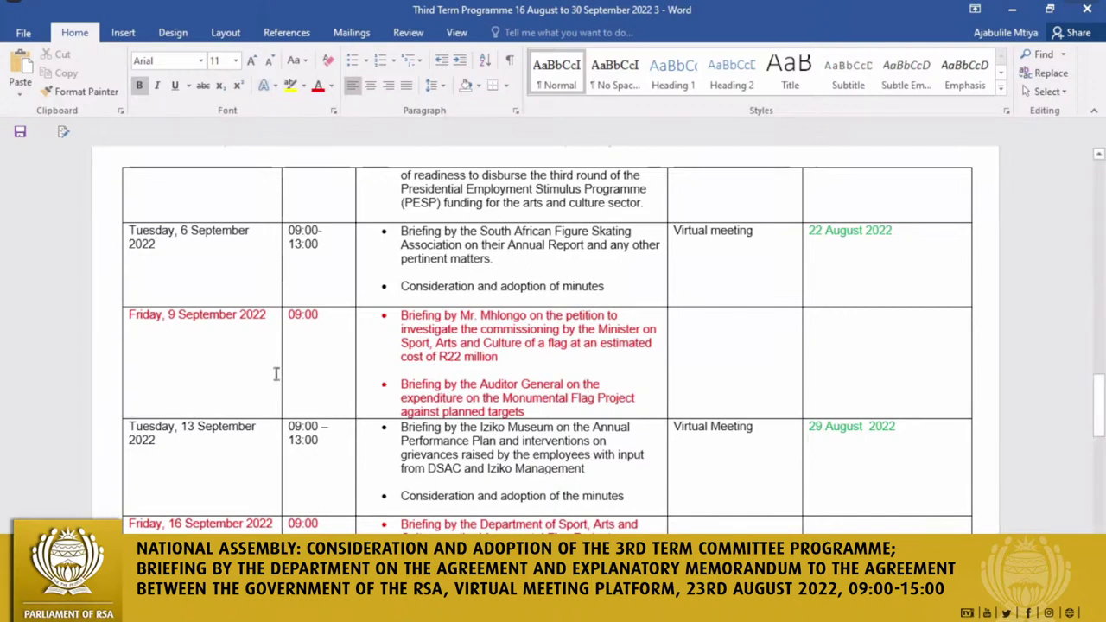
{"action": "left_click", "coordinate": [532, 413]}
{"action": "key", "text": "Return"}
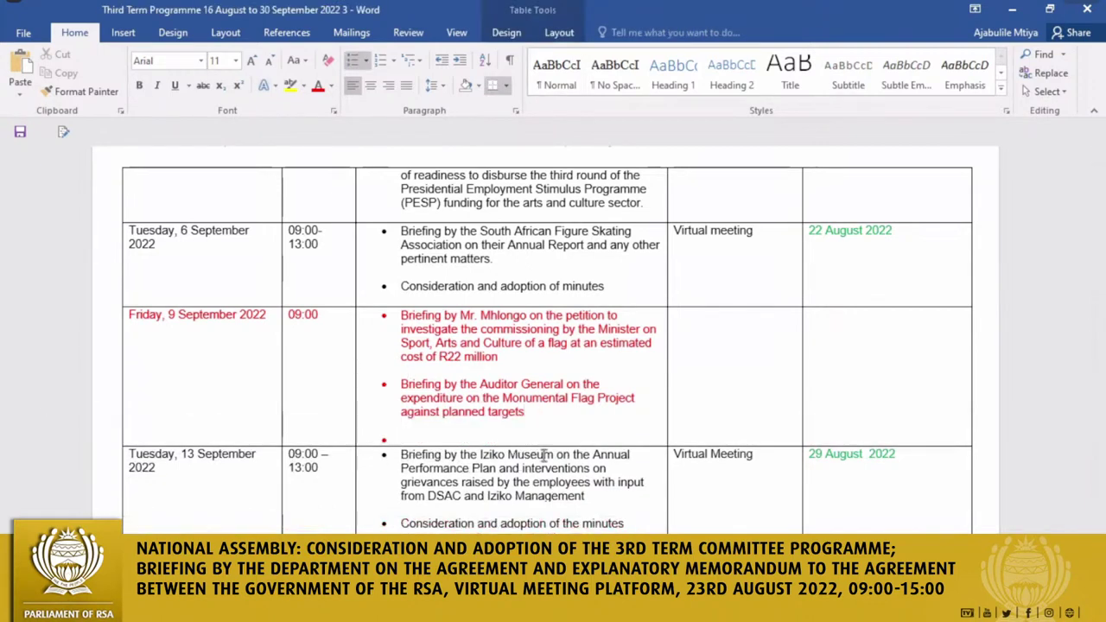
{"action": "scroll", "coordinate": [553, 346], "scroll_direction": "down", "scroll_amount": 2}
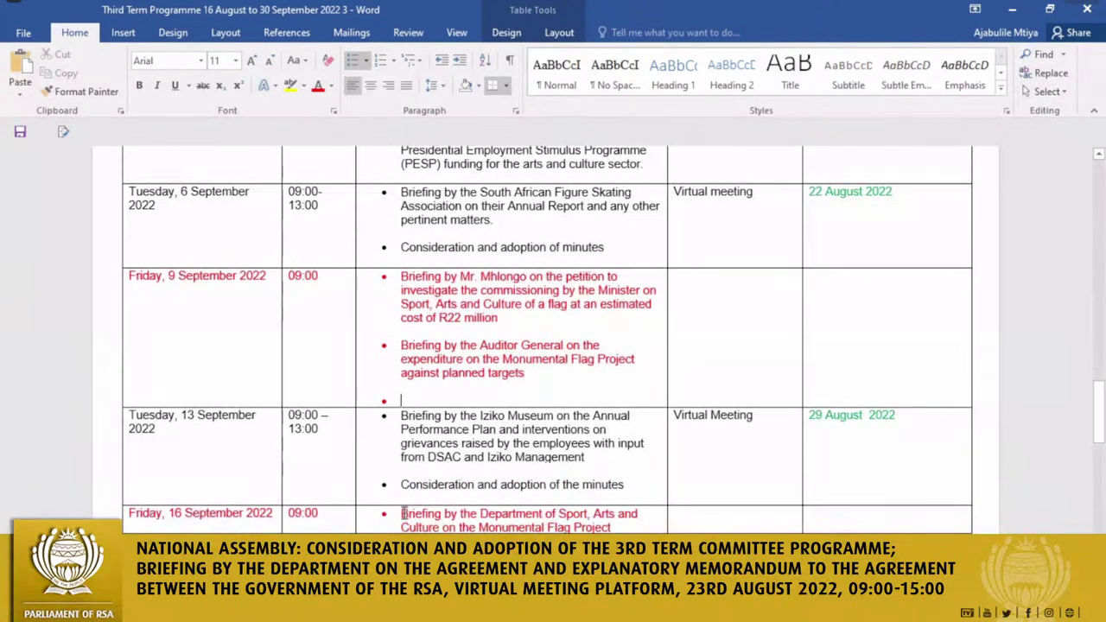
{"action": "left_click_drag", "start_coordinate": [402, 514], "coordinate": [591, 524]}
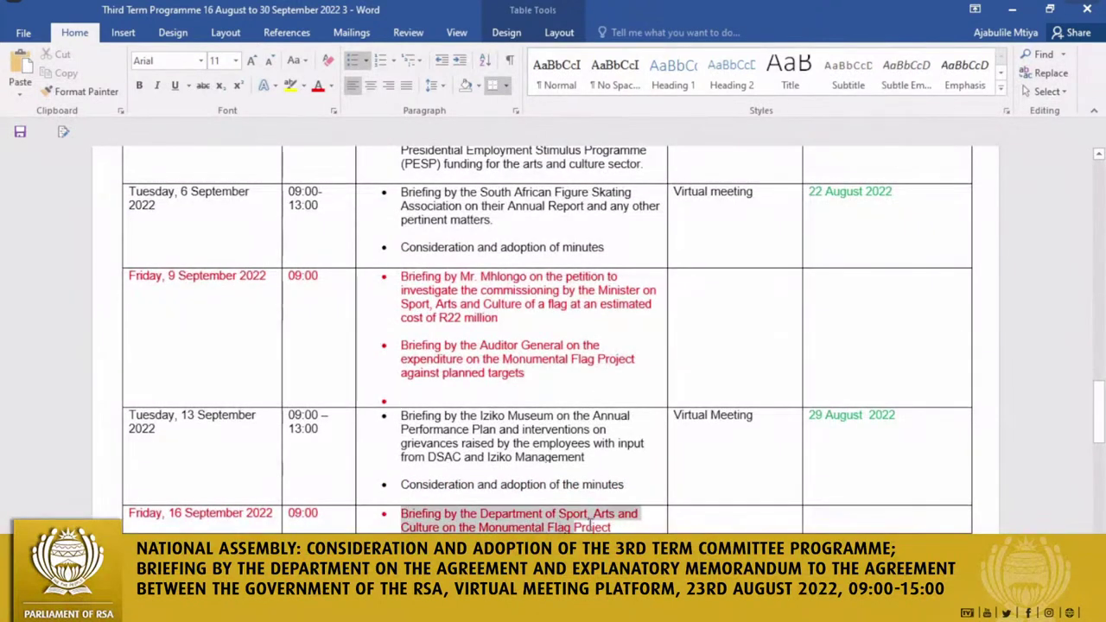
{"action": "right_click", "coordinate": [581, 524]}
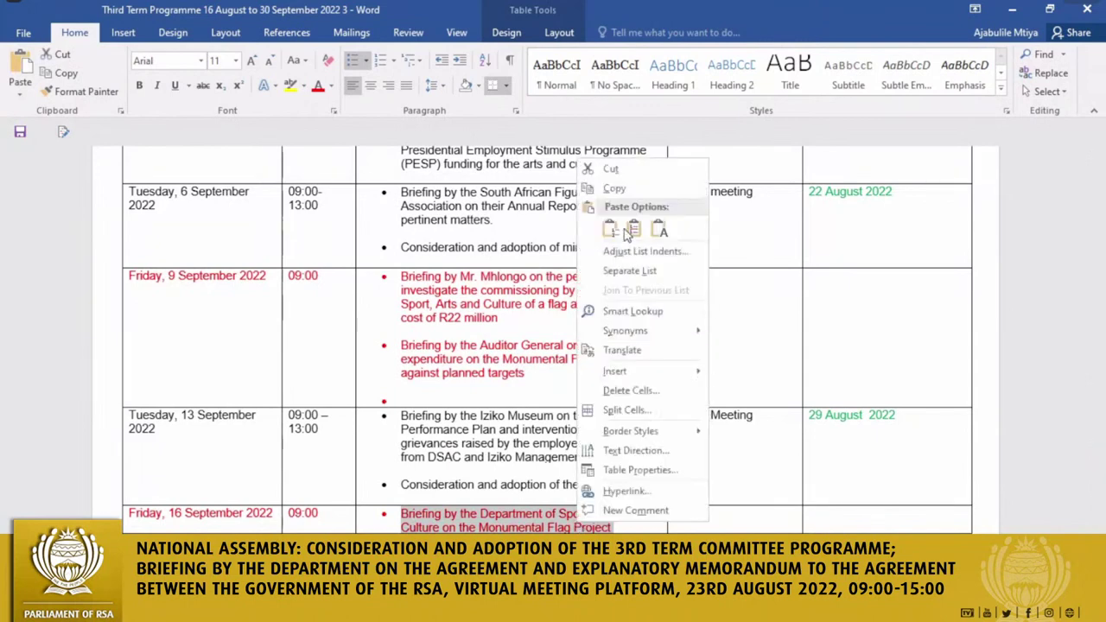
{"action": "left_click", "coordinate": [612, 169]}
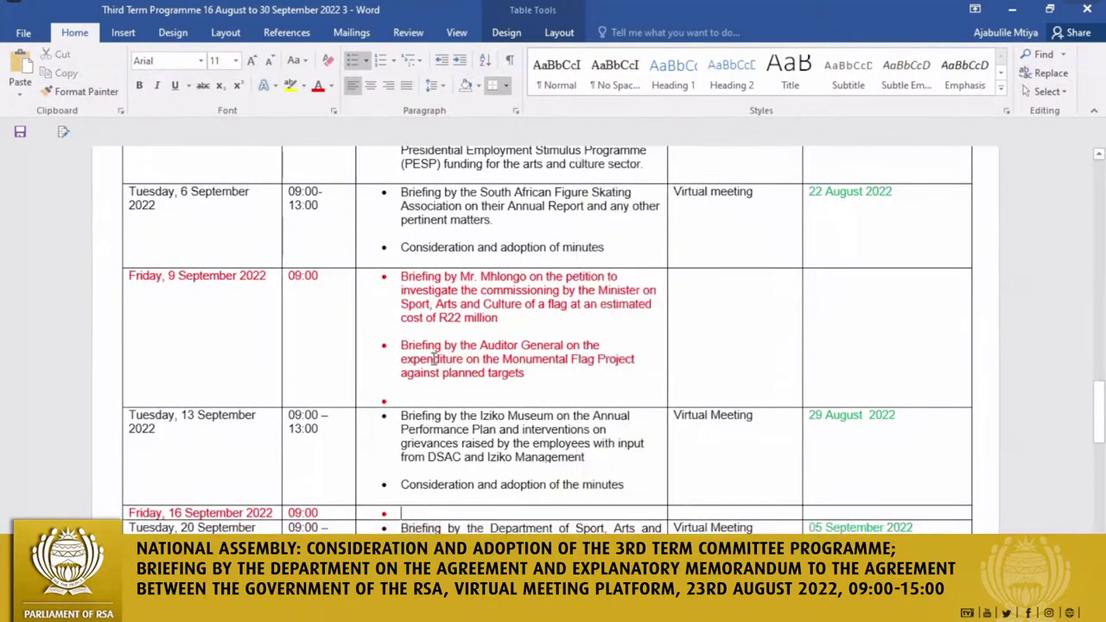
{"action": "right_click", "coordinate": [404, 399]}
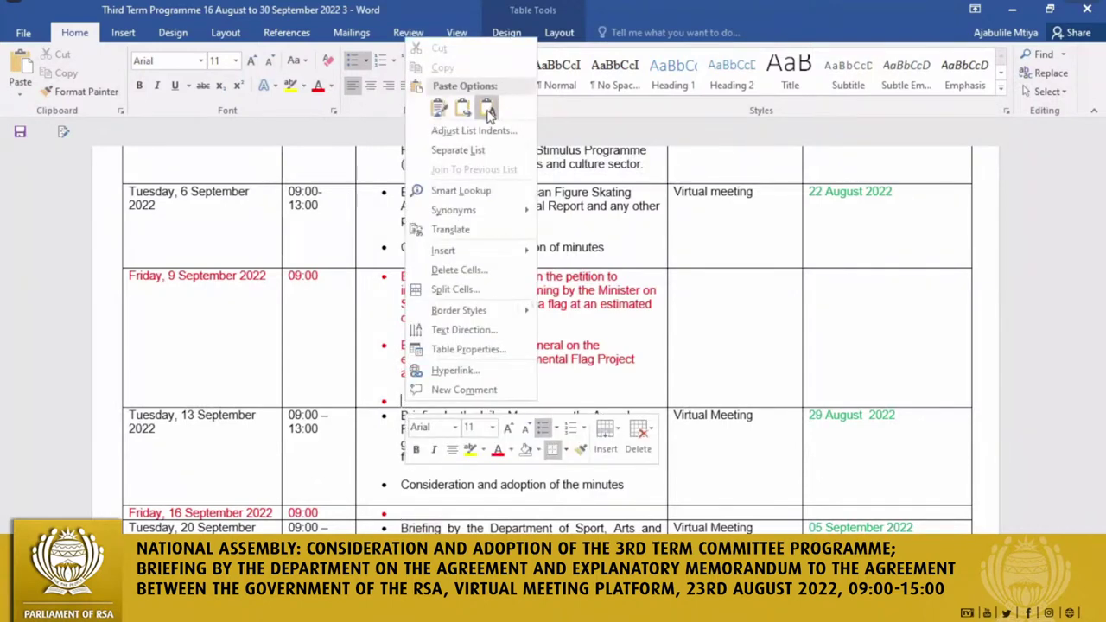
{"action": "left_click", "coordinate": [488, 111]}
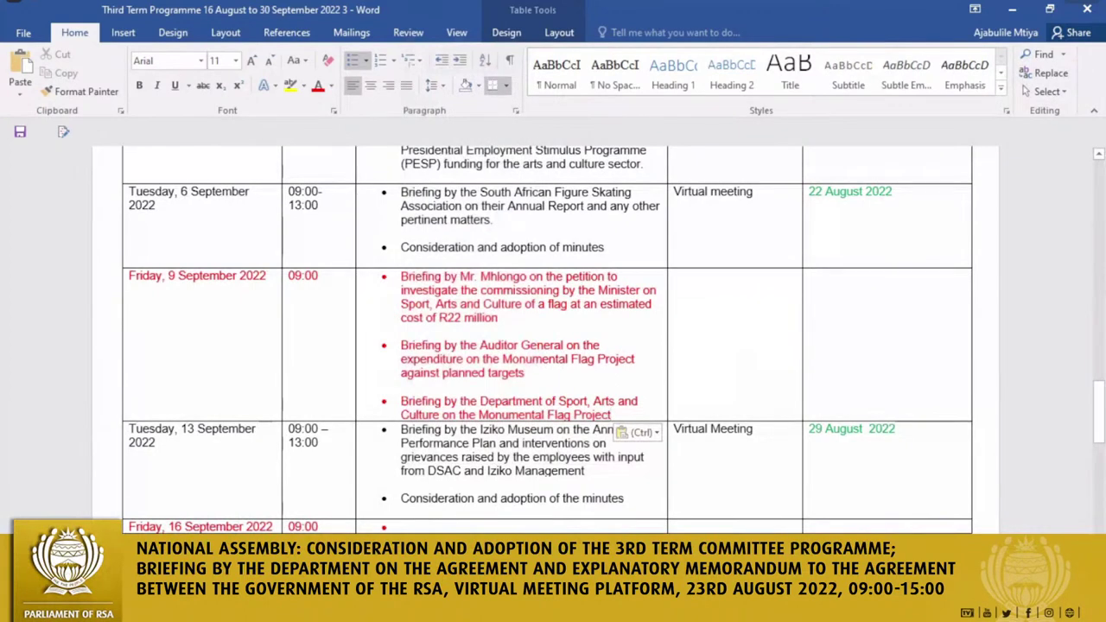
Clear the date, the 09:00 time and the leftover agenda bullet from the Friday, 16 September 2022 row
{"action": "left_click_drag", "start_coordinate": [132, 527], "coordinate": [316, 529]}
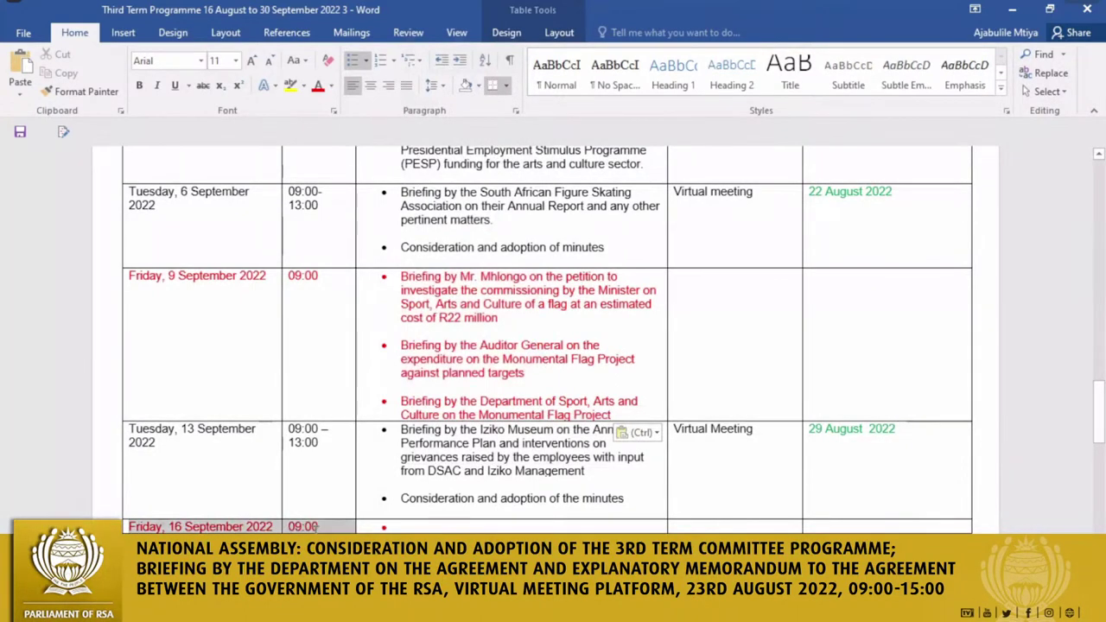
{"action": "key", "text": "Delete"}
{"action": "left_click", "coordinate": [360, 527]}
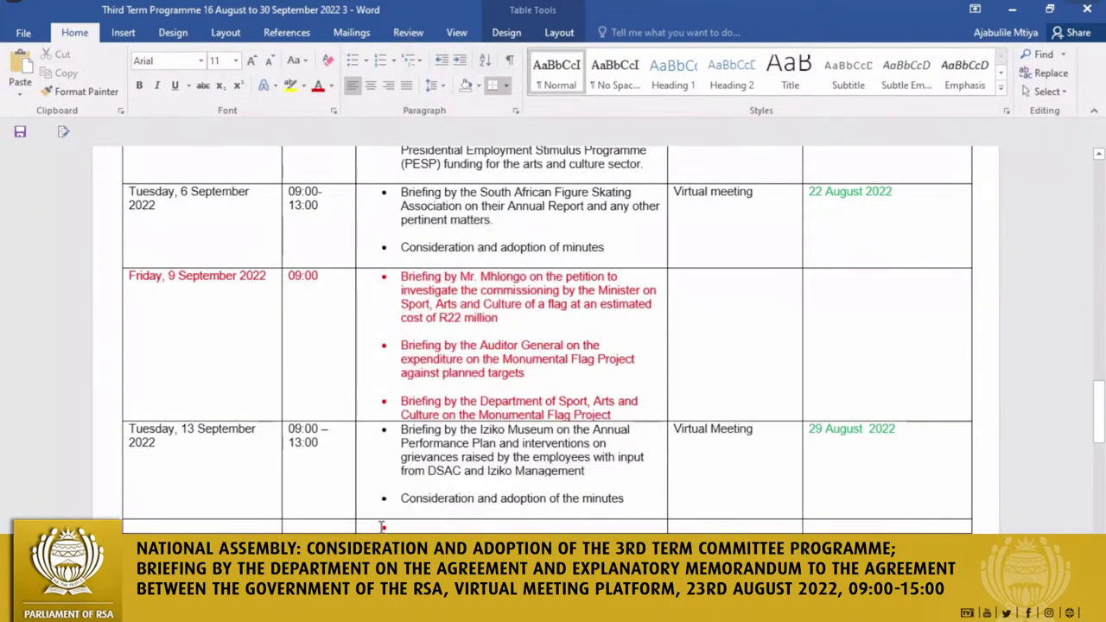
{"action": "left_click", "coordinate": [383, 526]}
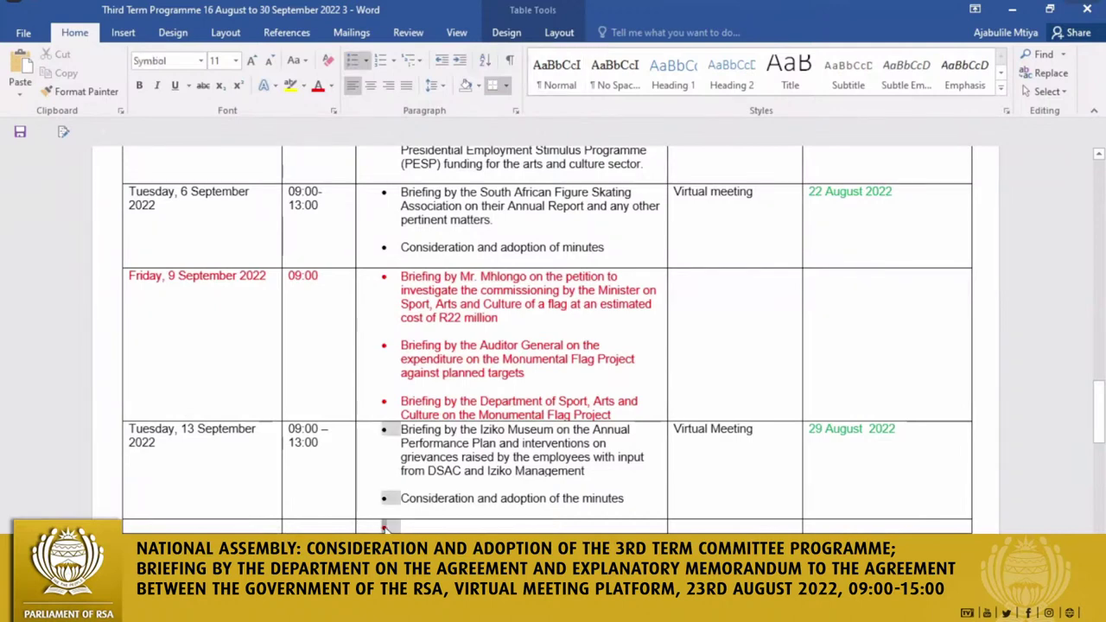
{"action": "key", "text": "BackSpace"}
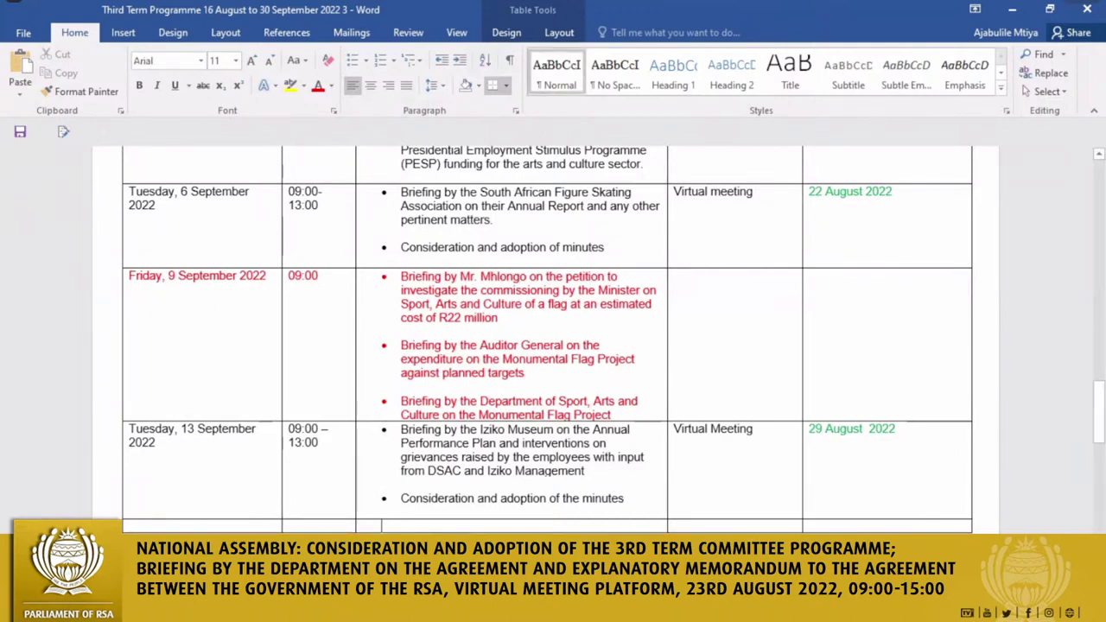
Review the revised programme from Friday, 9 September through Tuesday, 27 September 2022 and the constituency period heading
{"action": "scroll", "coordinate": [554, 337], "scroll_direction": "down", "scroll_amount": 1}
{"action": "scroll", "coordinate": [553, 337], "scroll_direction": "down", "scroll_amount": 3}
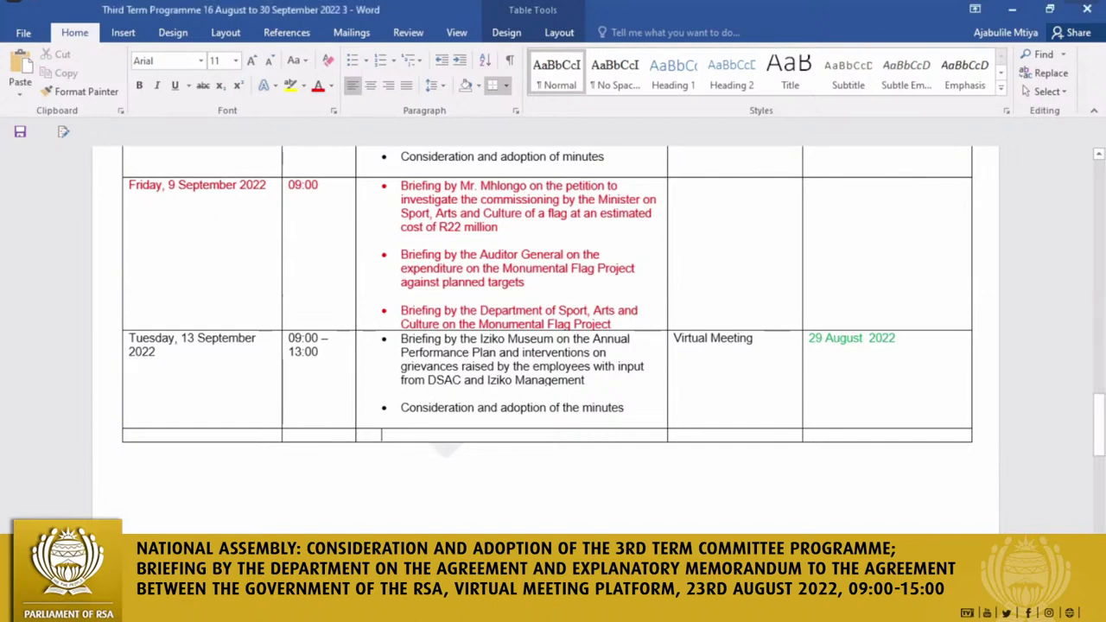
{"action": "scroll", "coordinate": [1103, 363], "scroll_direction": "down", "scroll_amount": 5}
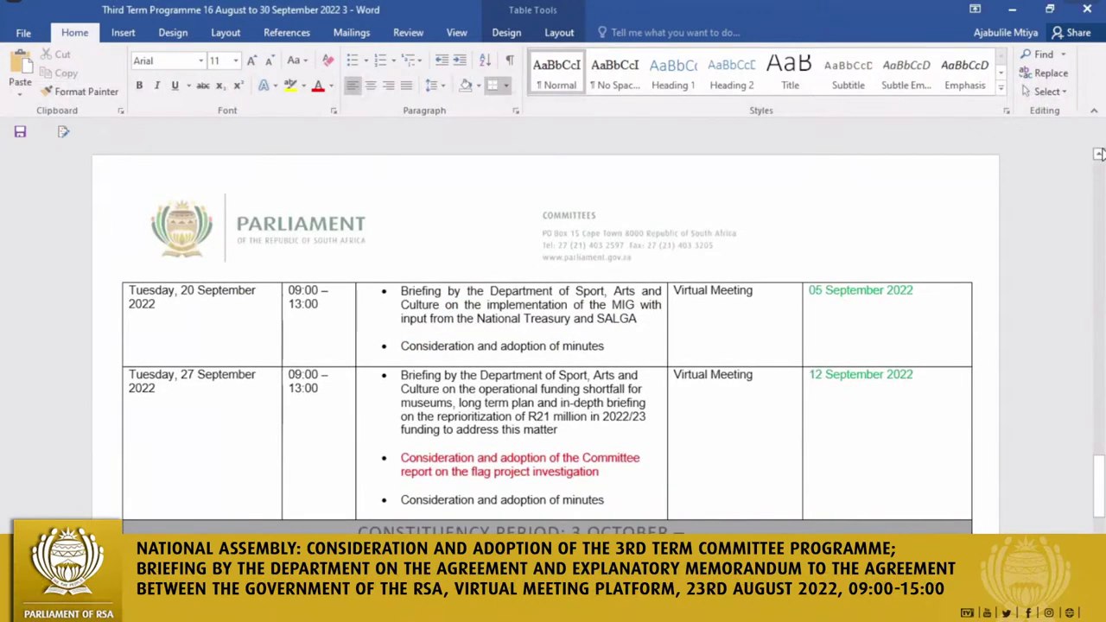
{"action": "scroll", "coordinate": [1100, 156], "scroll_direction": "up", "scroll_amount": 6}
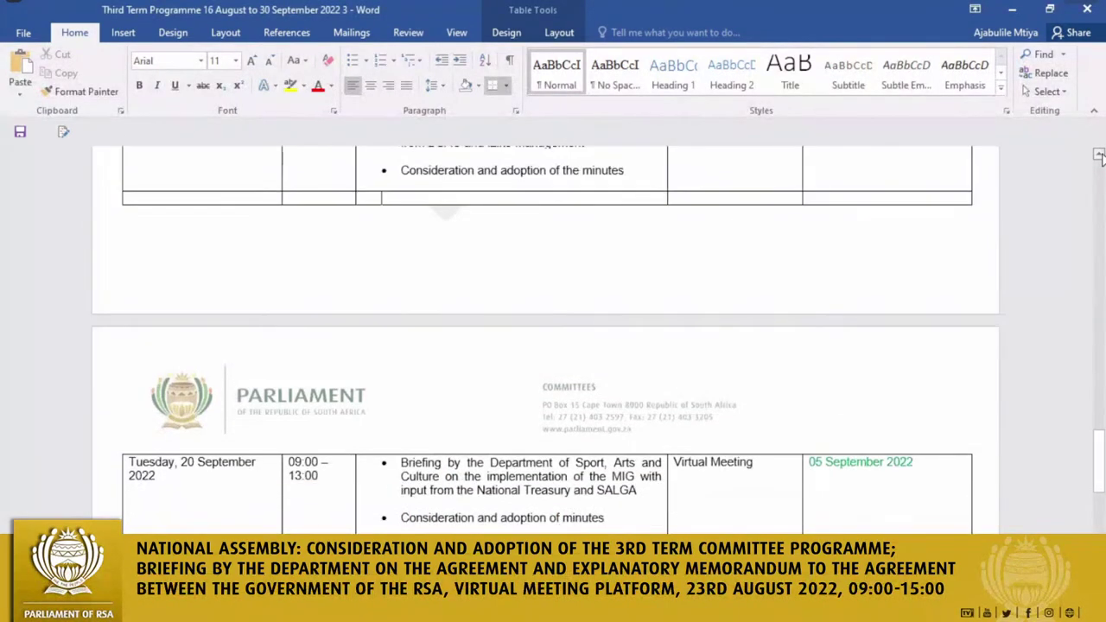
{"action": "scroll", "coordinate": [864, 222], "scroll_direction": "up", "scroll_amount": 3}
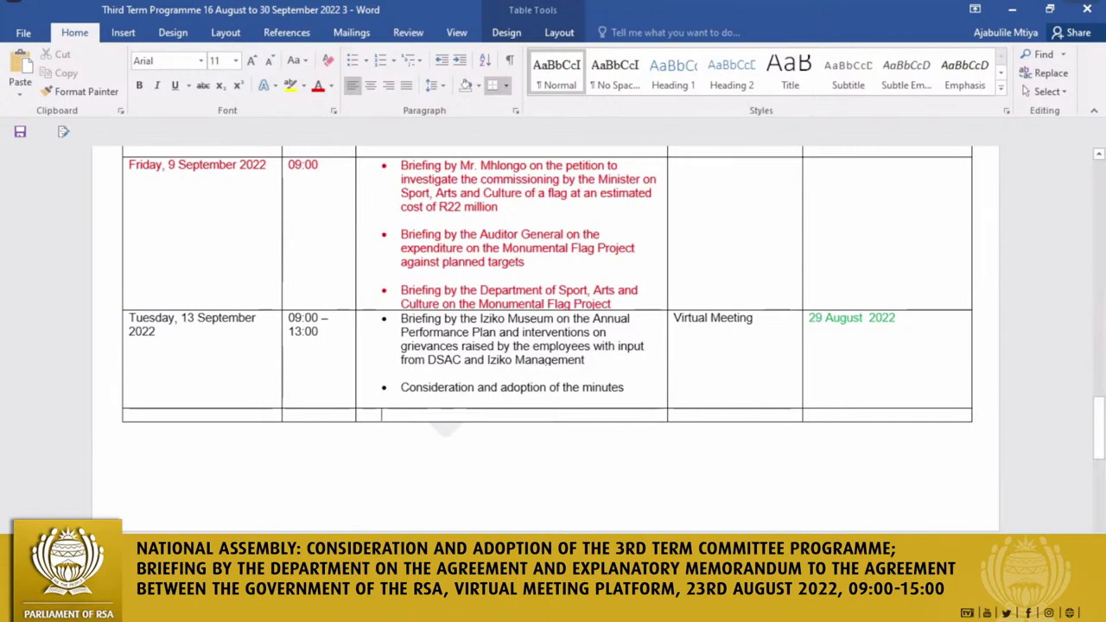
{"action": "scroll", "coordinate": [544, 337], "scroll_direction": "down", "scroll_amount": 3}
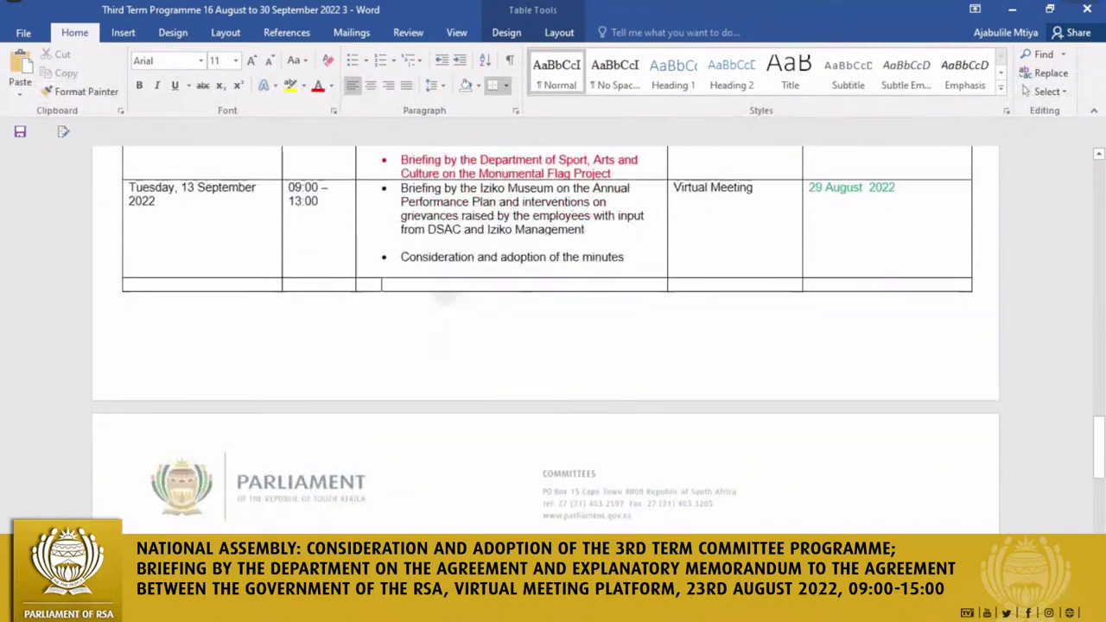
{"action": "scroll", "coordinate": [545, 337], "scroll_direction": "down", "scroll_amount": 6}
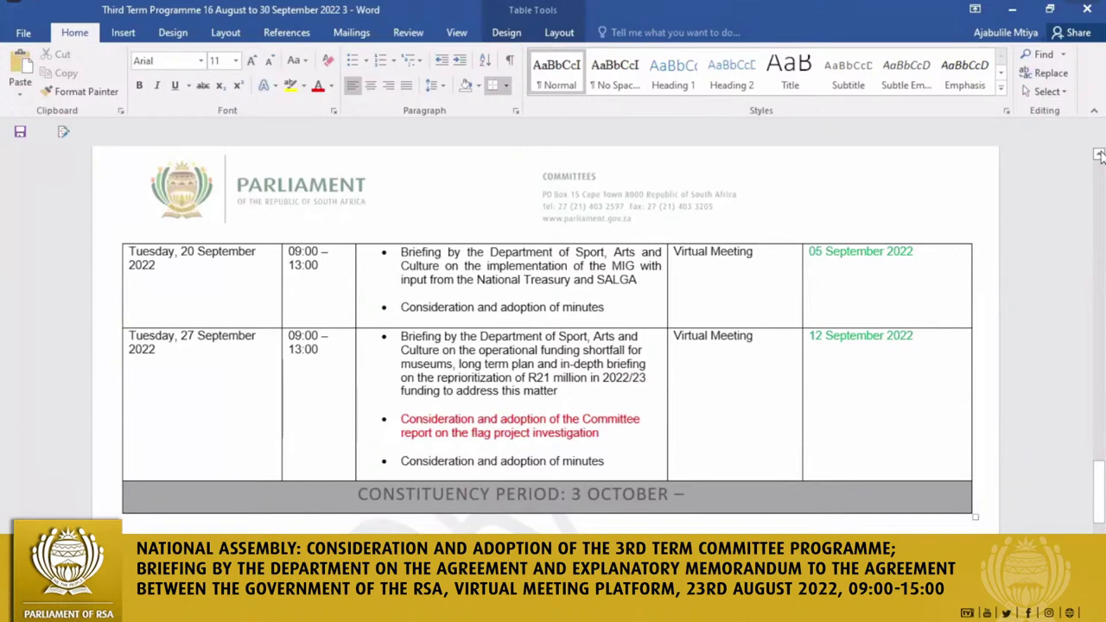
Recheck the programme in reverse from Tuesday, 27 September 2022 back to the 30 August and 2 September meetings
{"action": "scroll", "coordinate": [1099, 156], "scroll_direction": "up", "scroll_amount": 3}
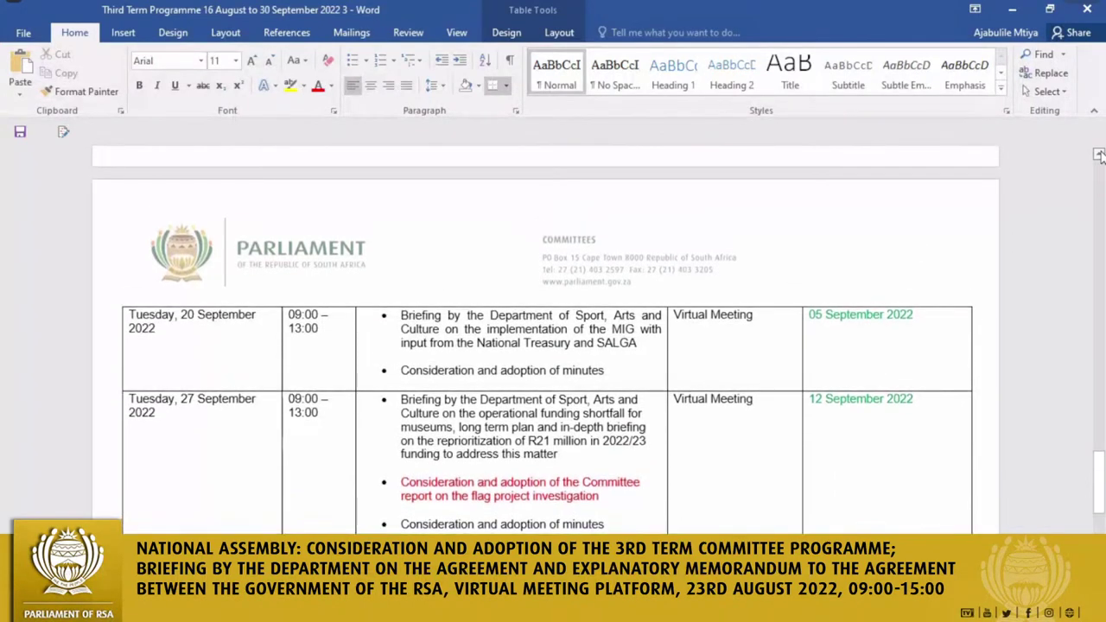
{"action": "scroll", "coordinate": [1099, 156], "scroll_direction": "up", "scroll_amount": 8}
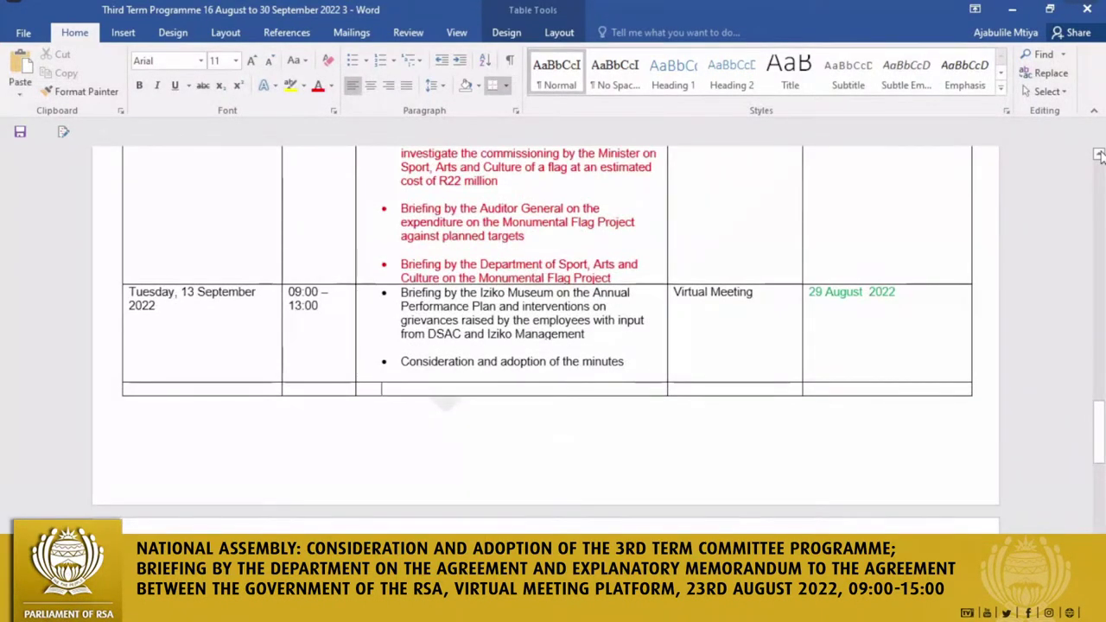
{"action": "scroll", "coordinate": [1099, 156], "scroll_direction": "up", "scroll_amount": 3}
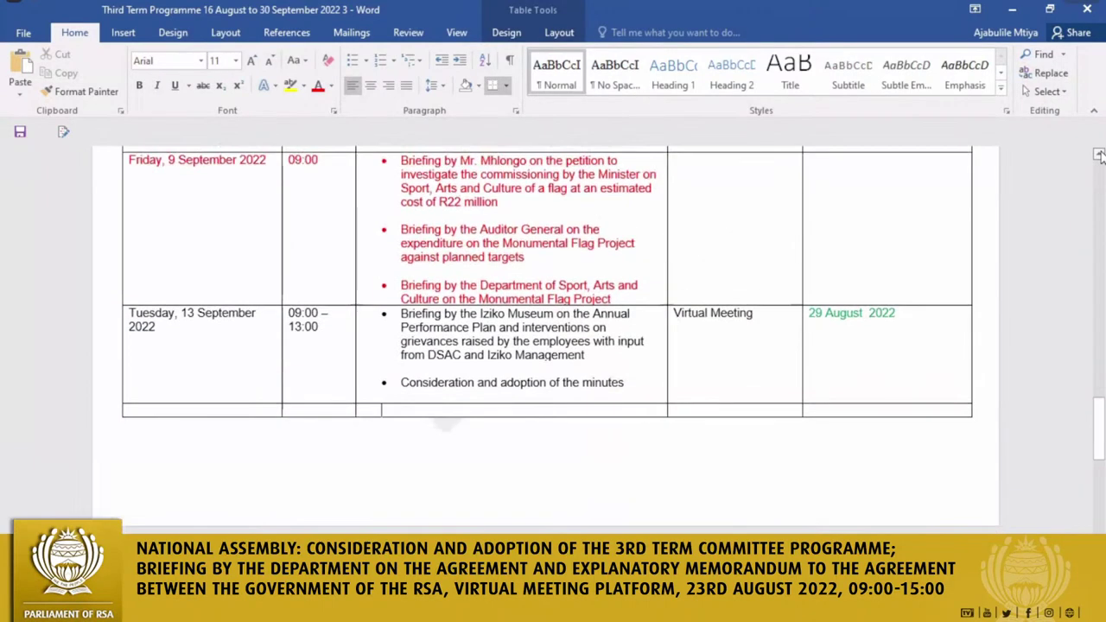
{"action": "scroll", "coordinate": [1100, 155], "scroll_direction": "up", "scroll_amount": 5}
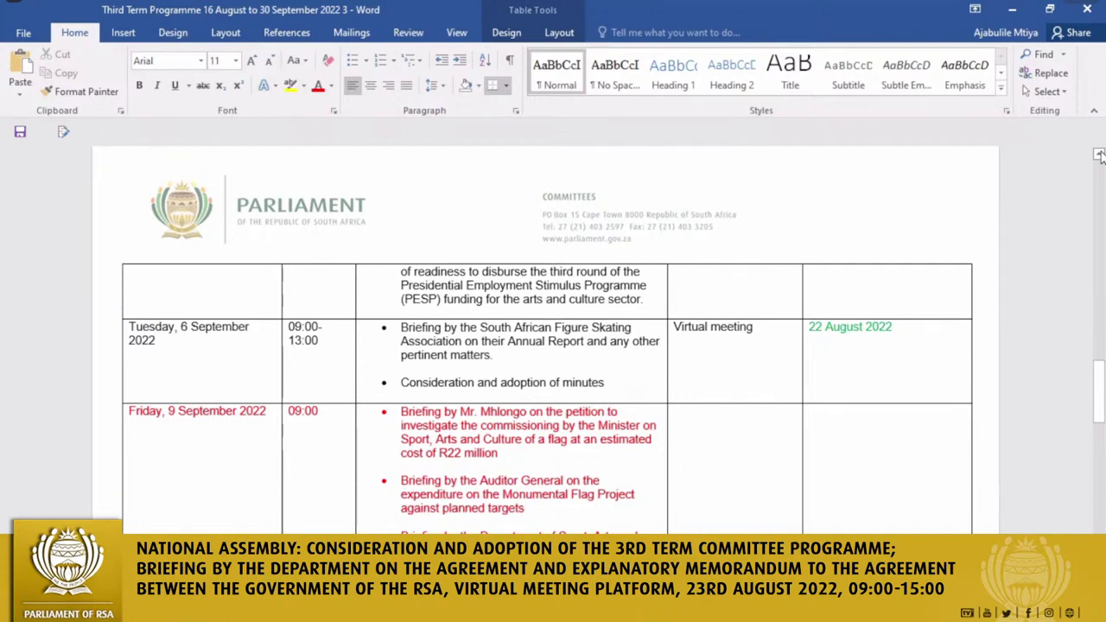
{"action": "scroll", "coordinate": [1099, 154], "scroll_direction": "up", "scroll_amount": 3}
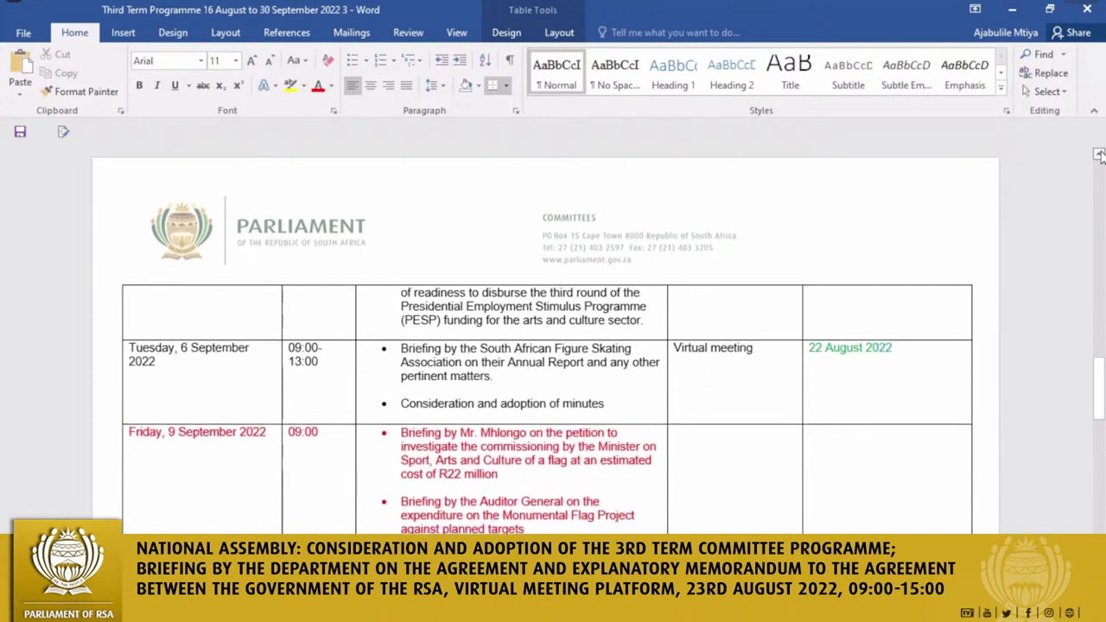
{"action": "scroll", "coordinate": [1099, 154], "scroll_direction": "up", "scroll_amount": 5}
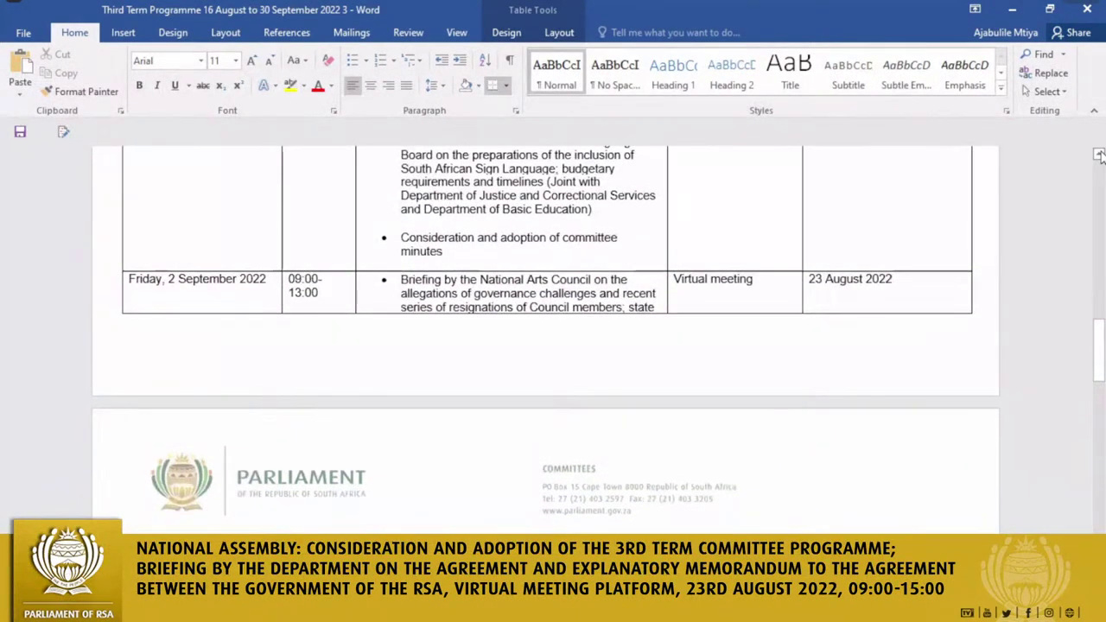
{"action": "left_click", "coordinate": [1099, 154]}
{"action": "scroll", "coordinate": [1099, 155], "scroll_direction": "up", "scroll_amount": 3}
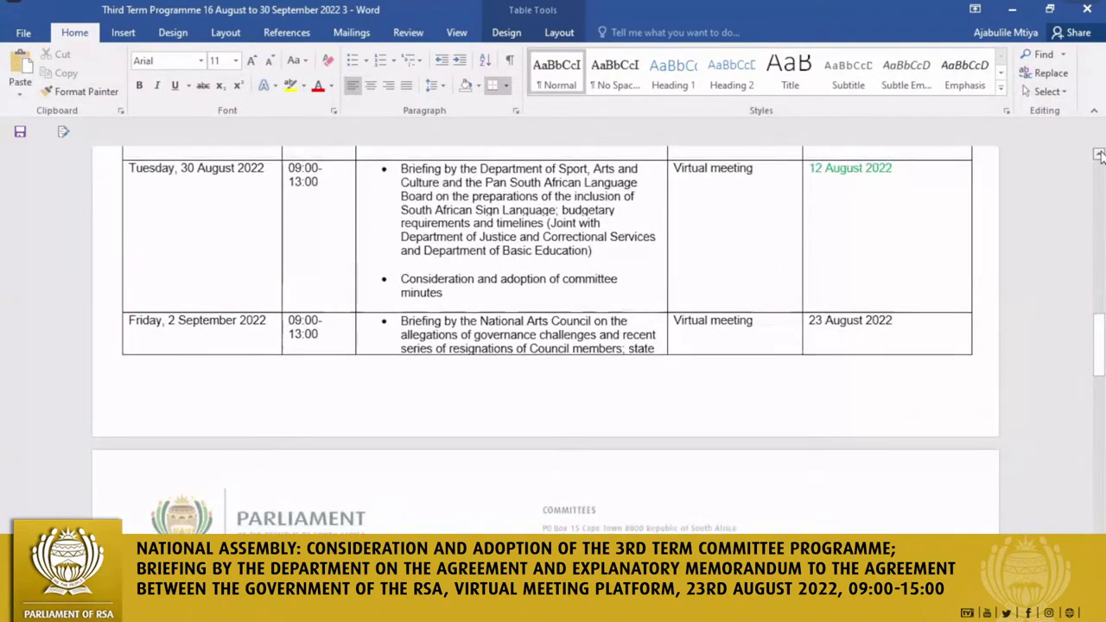
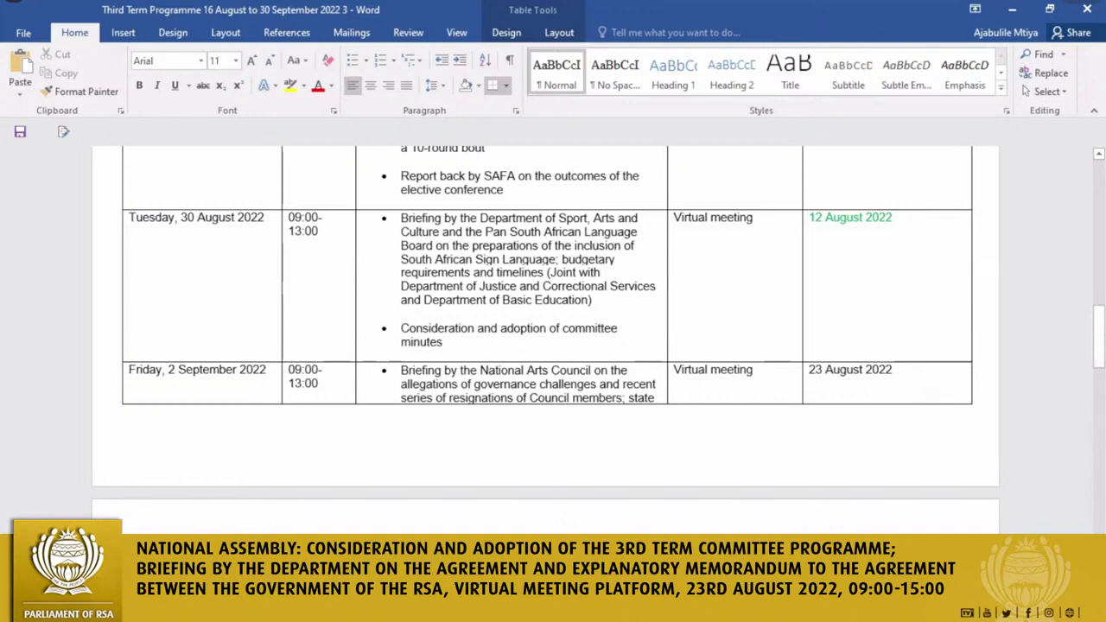
{"action": "scroll", "coordinate": [553, 337], "scroll_direction": "down", "scroll_amount": 5}
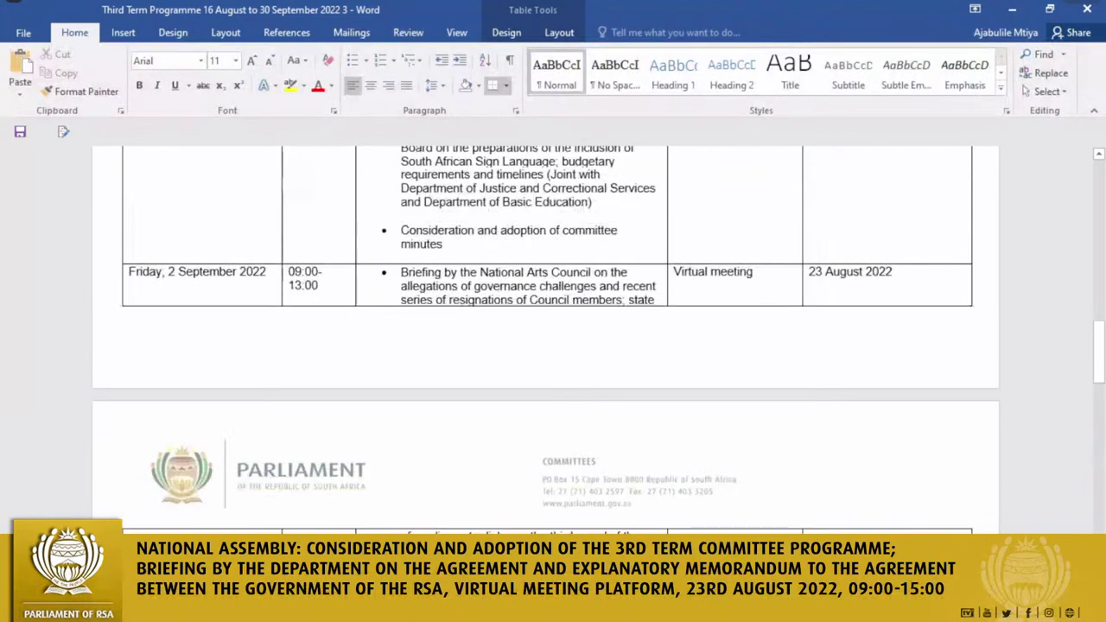
Add a new last bullet to the Friday, 2 September 2022 agenda for a briefing by the DSAC and NAC on the National Orchestra
{"action": "scroll", "coordinate": [553, 337], "scroll_direction": "down", "scroll_amount": 1}
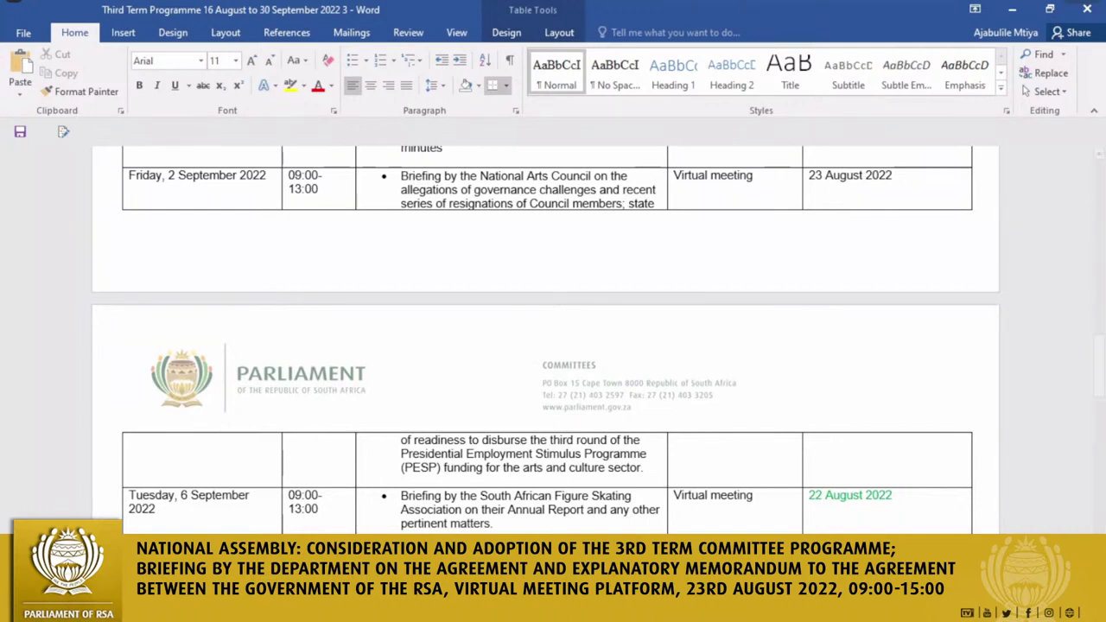
{"action": "left_click", "coordinate": [651, 466]}
{"action": "key", "text": "Return"}
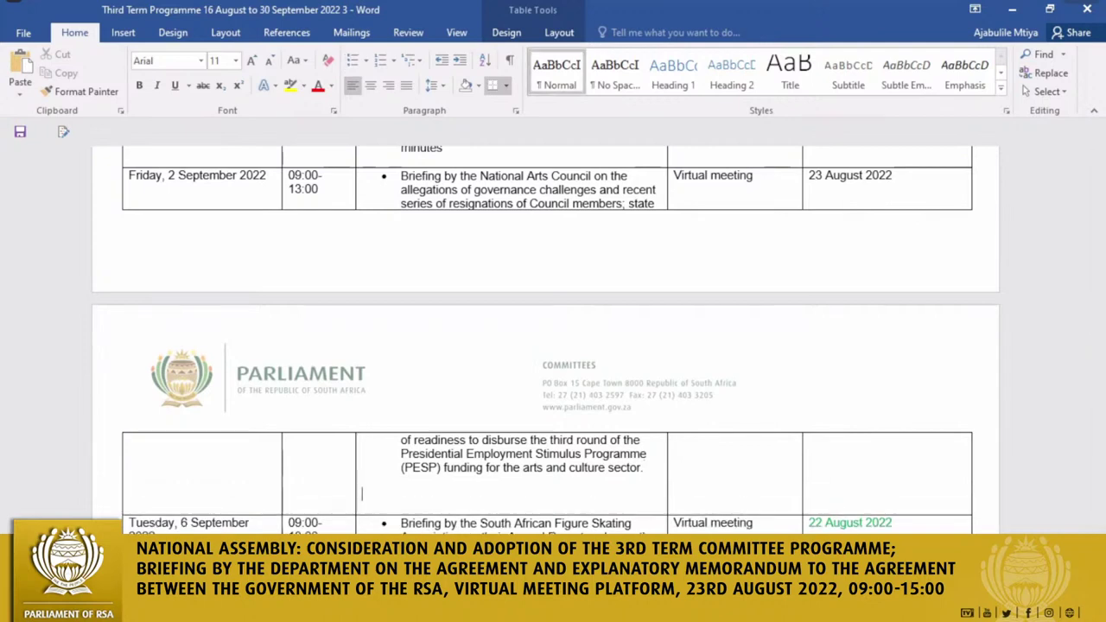
{"action": "left_click", "coordinate": [654, 467]}
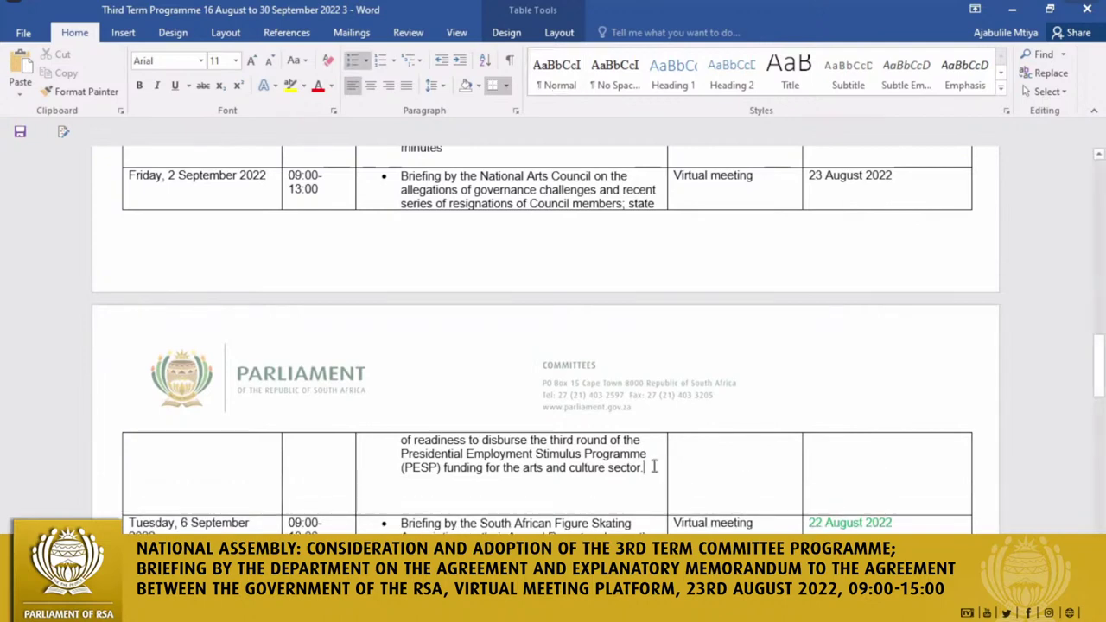
{"action": "key", "text": "Return"}
{"action": "type", "text": "Br"}
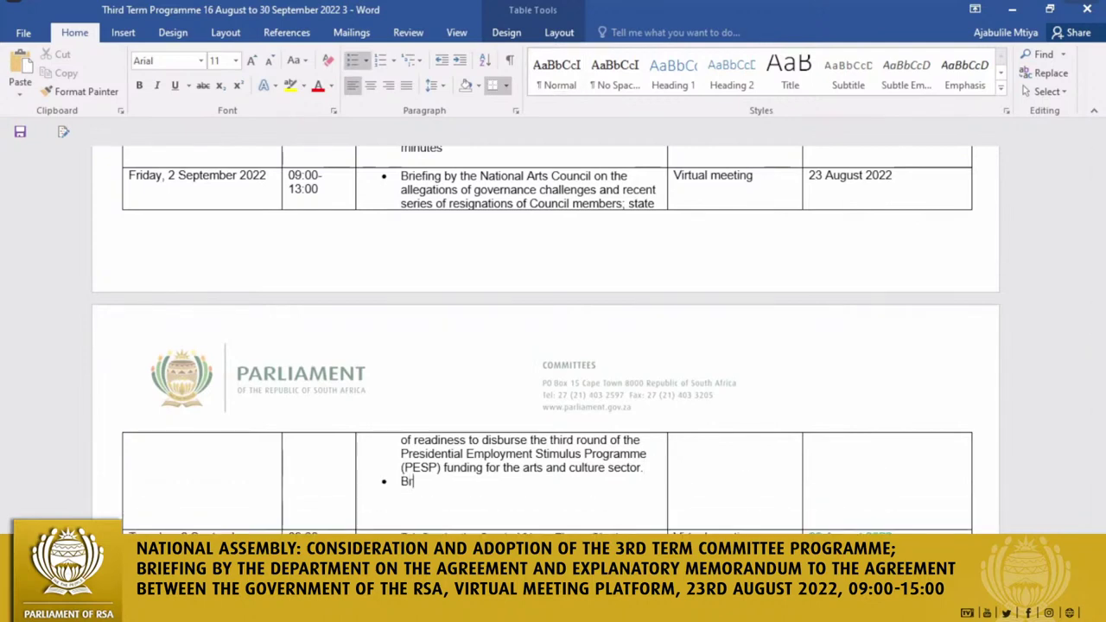
{"action": "type", "text": "efin"}
{"action": "type", "text": "i"}
{"action": "key", "text": "End"}
{"action": "type", "text": "g by the DSAC"}
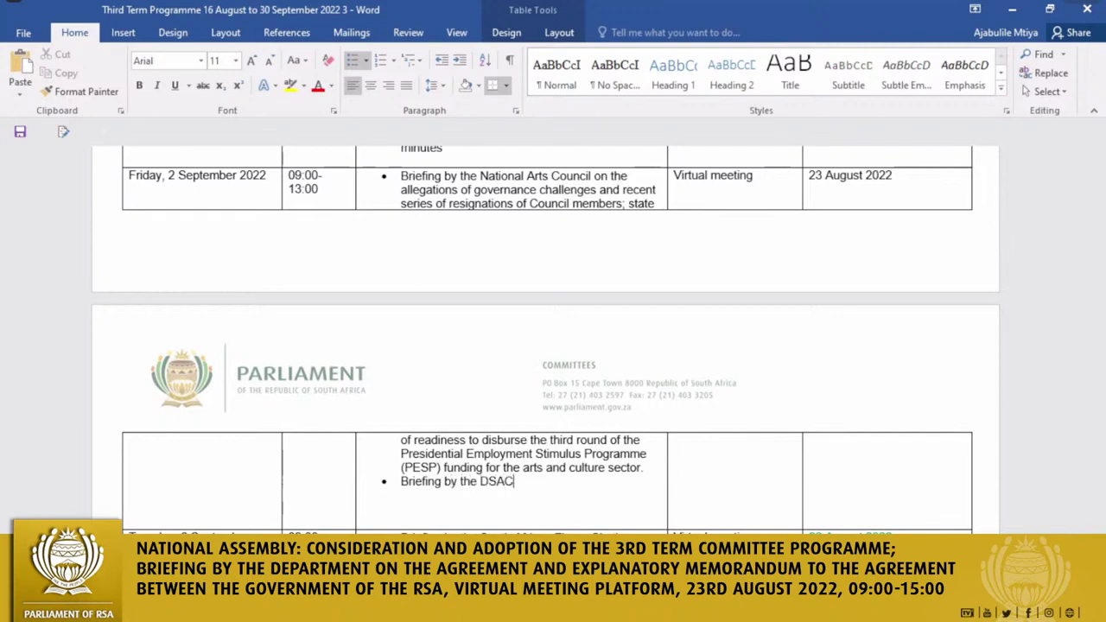
{"action": "type", "text": " and NAC on the Nato"}
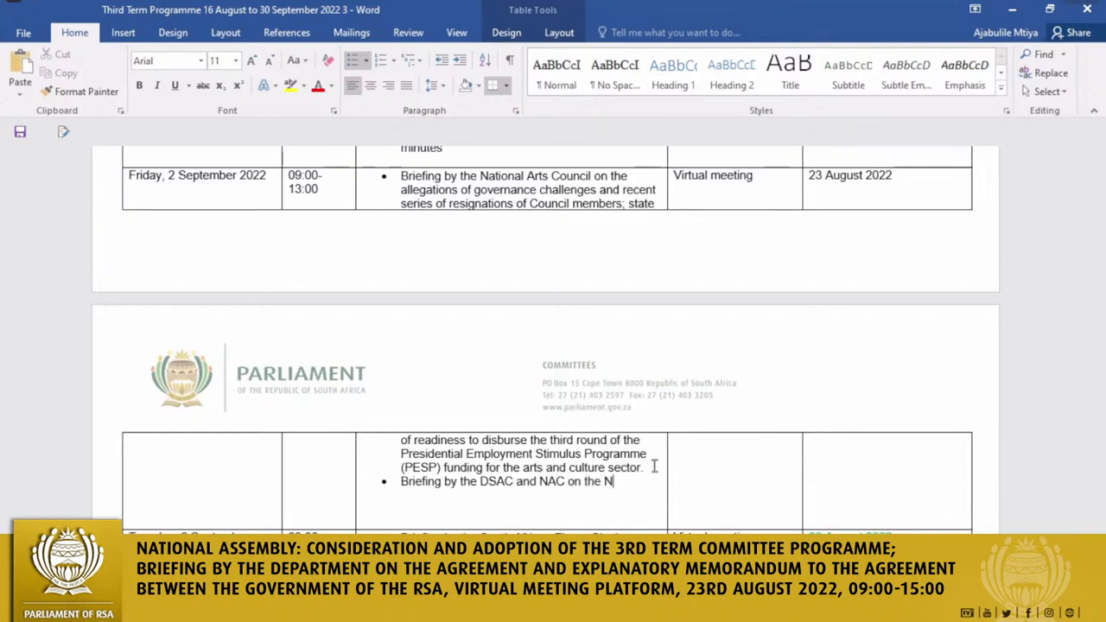
{"action": "type", "text": "Oche"}
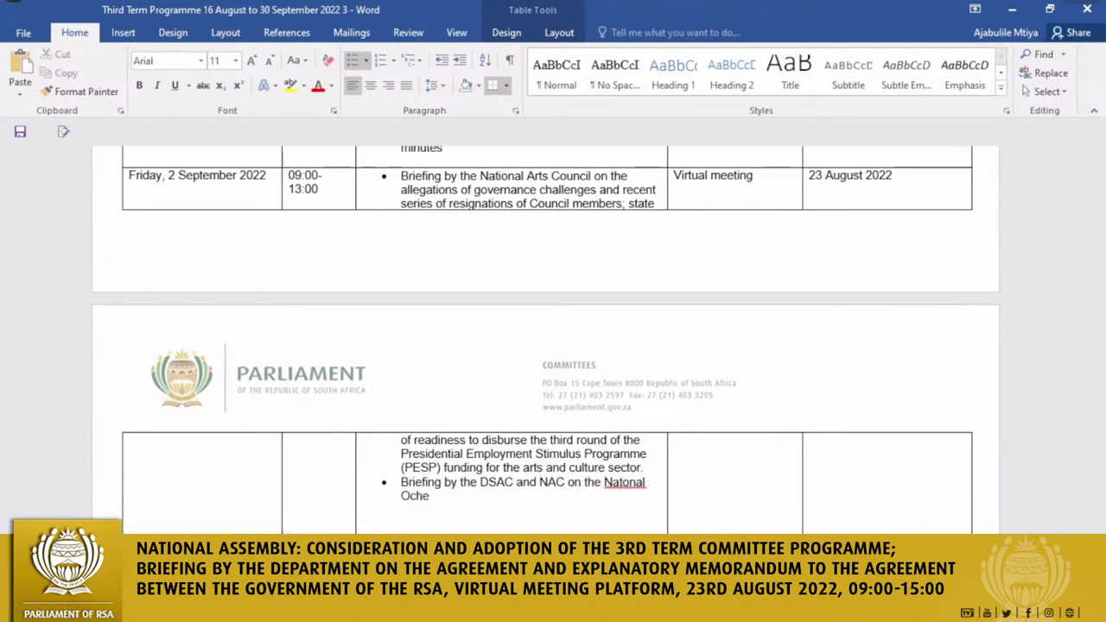
{"action": "type", "text": "stra"}
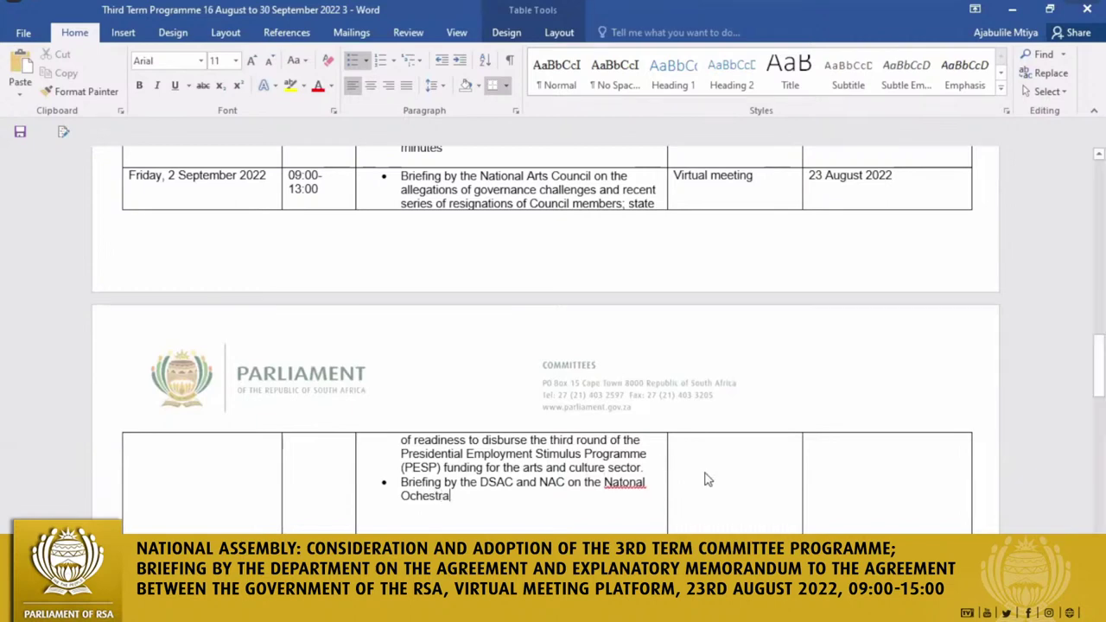
Correct the spelling of "National" and "Orchestra" in the DSAC and NAC bullet and append "funding"
{"action": "left_click", "coordinate": [622, 485]}
{"action": "type", "text": "i"}
{"action": "right_click", "coordinate": [432, 498]}
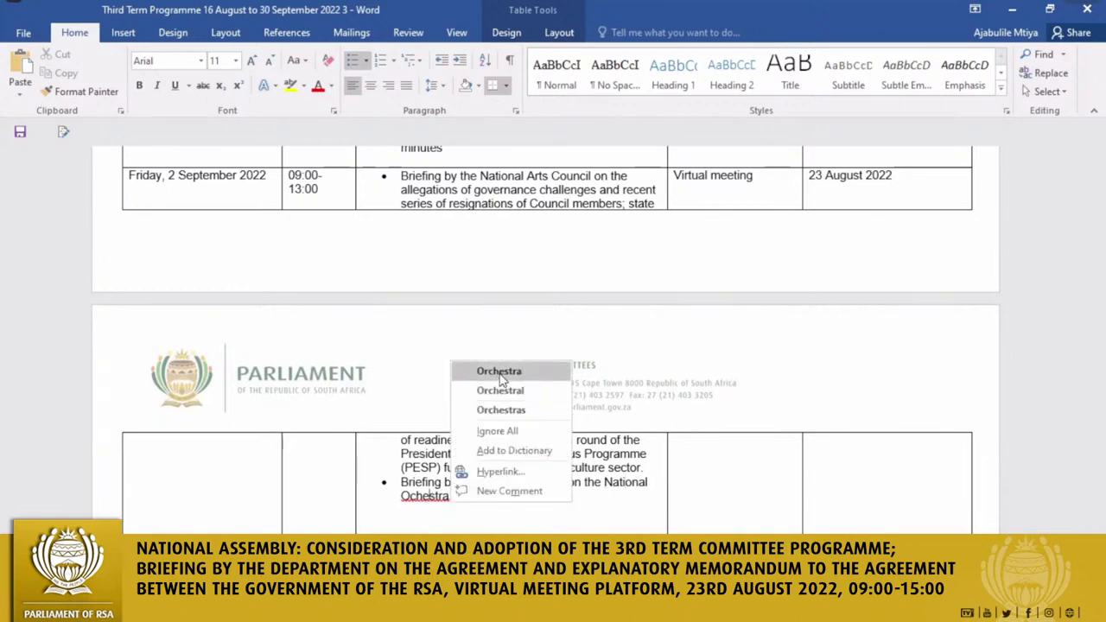
{"action": "left_click", "coordinate": [499, 372]}
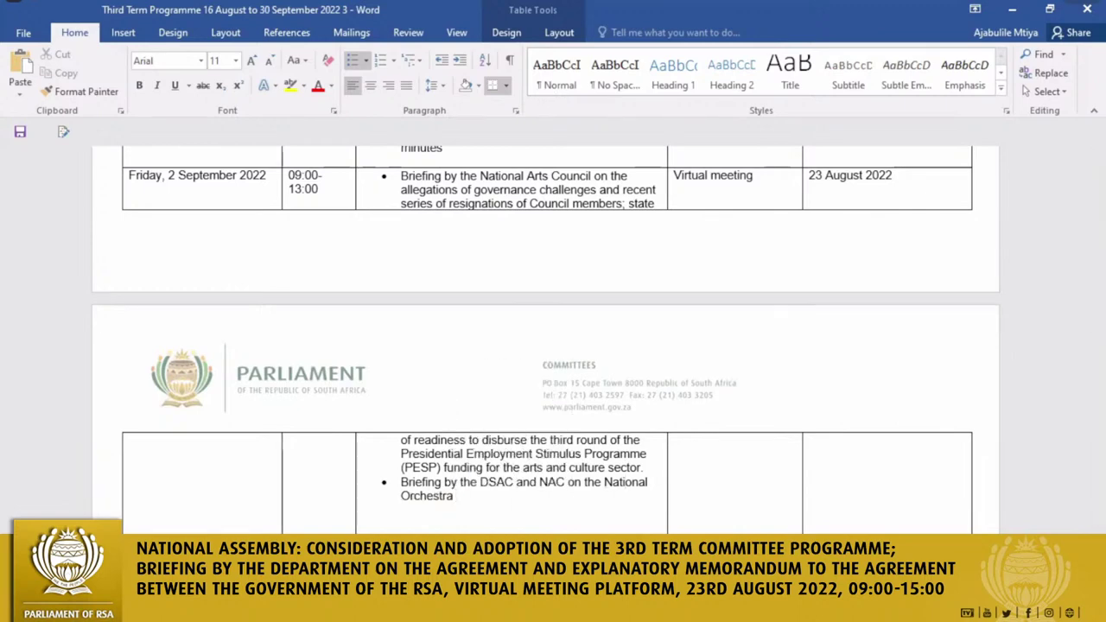
{"action": "type", "text": "funding"}
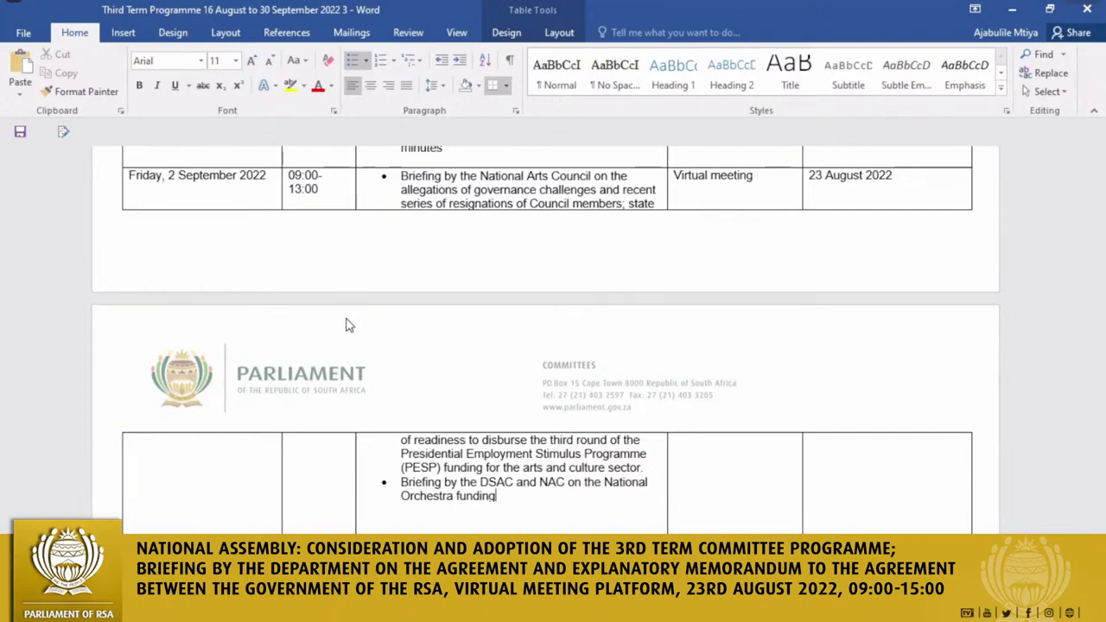
Reword the DSAC and NAC bullet's subject to "the establishment of National Orchestra including funding"
{"action": "left_click", "coordinate": [602, 482]}
{"action": "type", "text": "establ"}
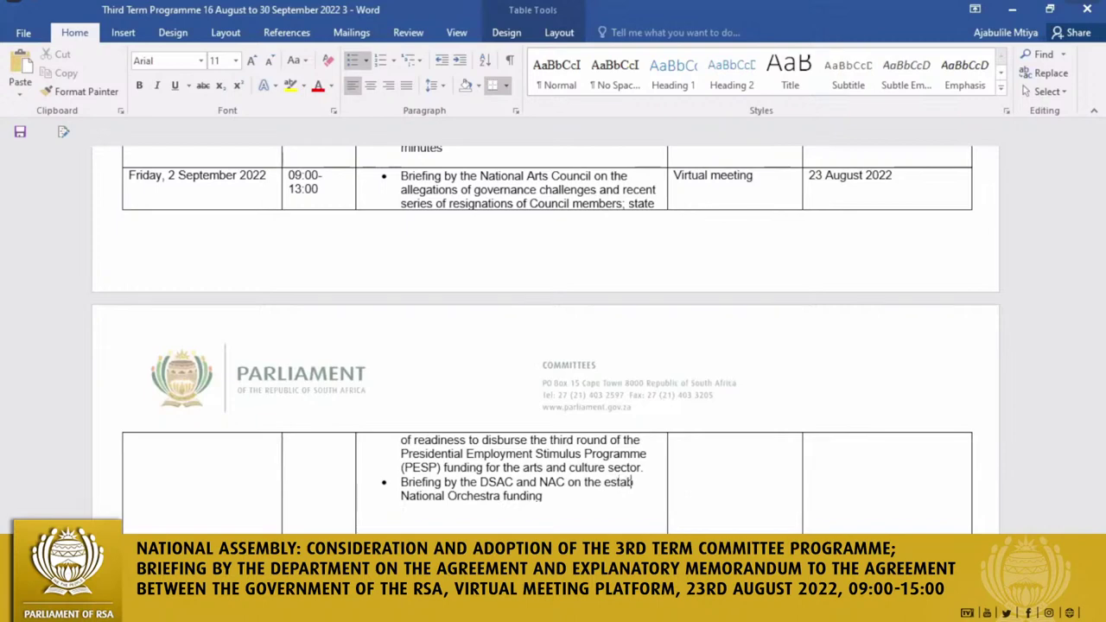
{"action": "type", "text": "ishment"}
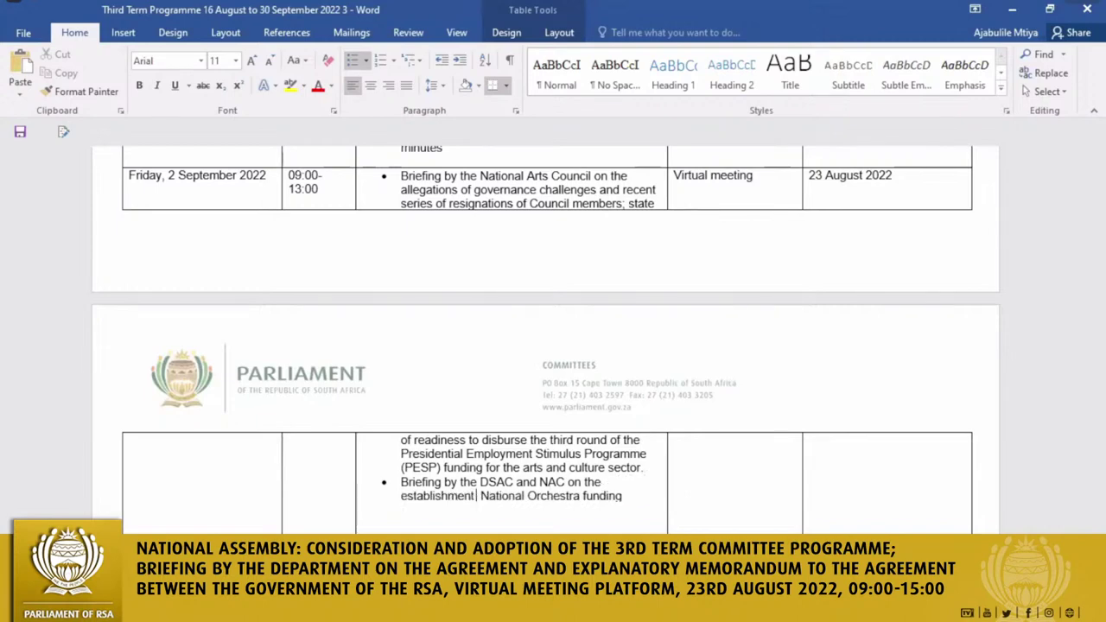
{"action": "type", "text": " of"}
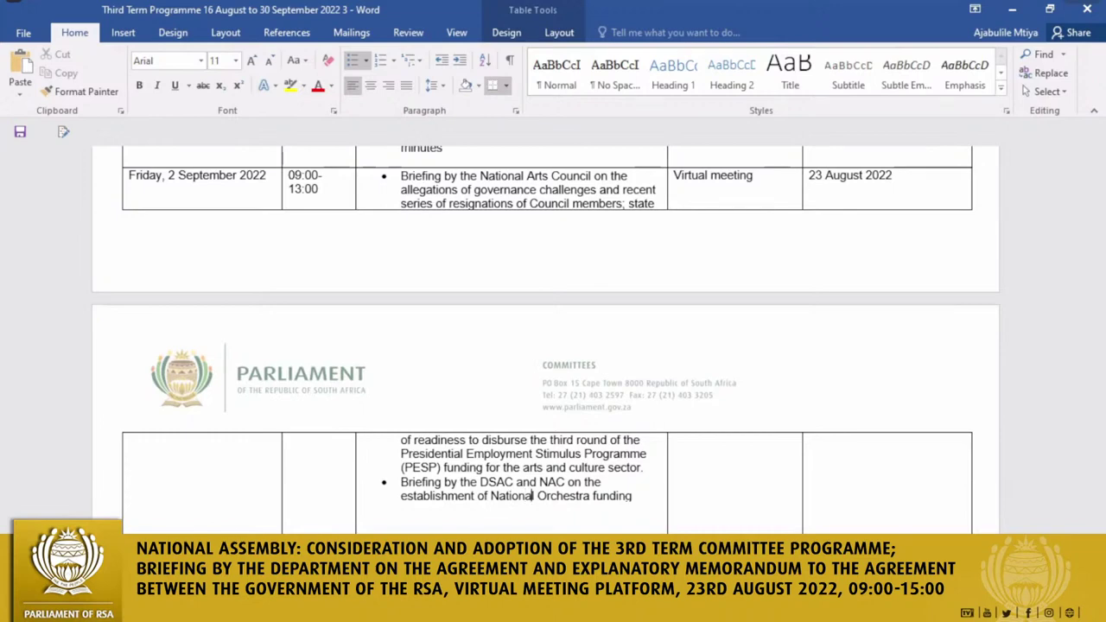
{"action": "key", "text": "Right"}
{"action": "key", "text": "Right"}
{"action": "key", "text": "Right"}
{"action": "key", "text": "Right"}
{"action": "key", "text": "Right"}
{"action": "key", "text": "Right"}
{"action": "key", "text": "Right"}
{"action": "key", "text": "Right"}
{"action": "key", "text": "Right"}
{"action": "key", "text": "Right"}
{"action": "type", "text": "includ"}
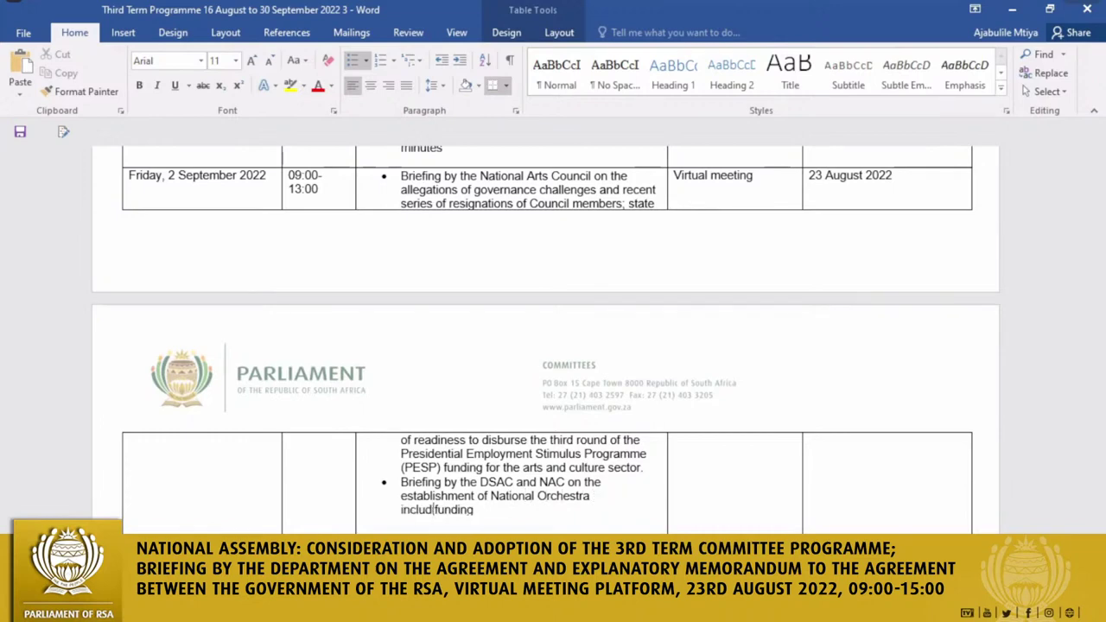
{"action": "type", "text": "ing"}
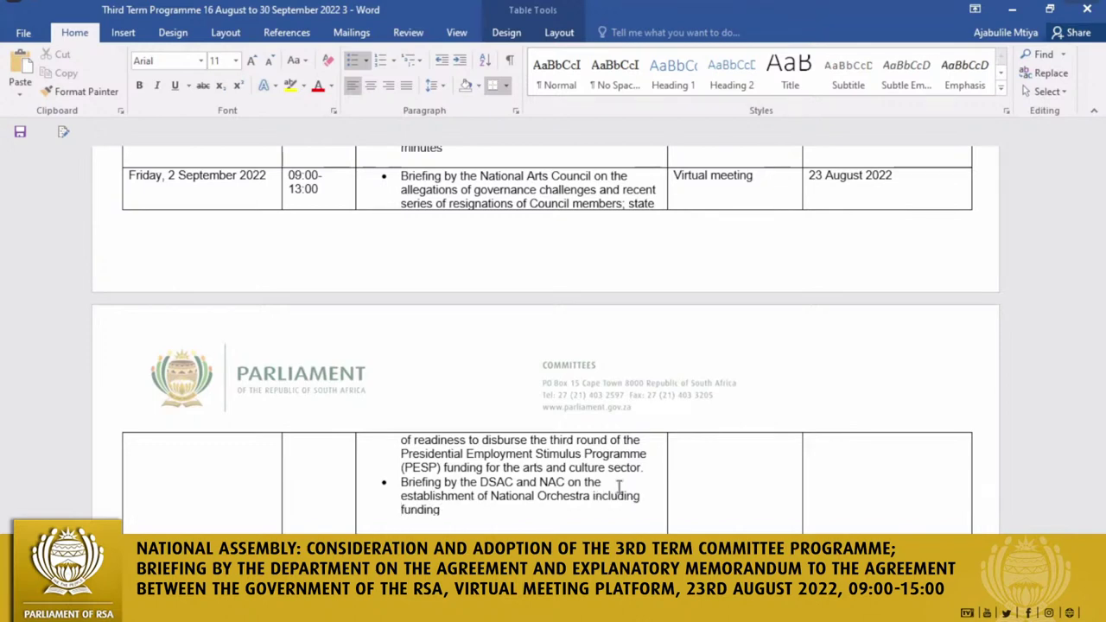
Append "and the role of the NAC" to the end of the National Orchestra bullet
{"action": "left_click", "coordinate": [445, 510]}
{"action": "type", "text": "and the role of th"}
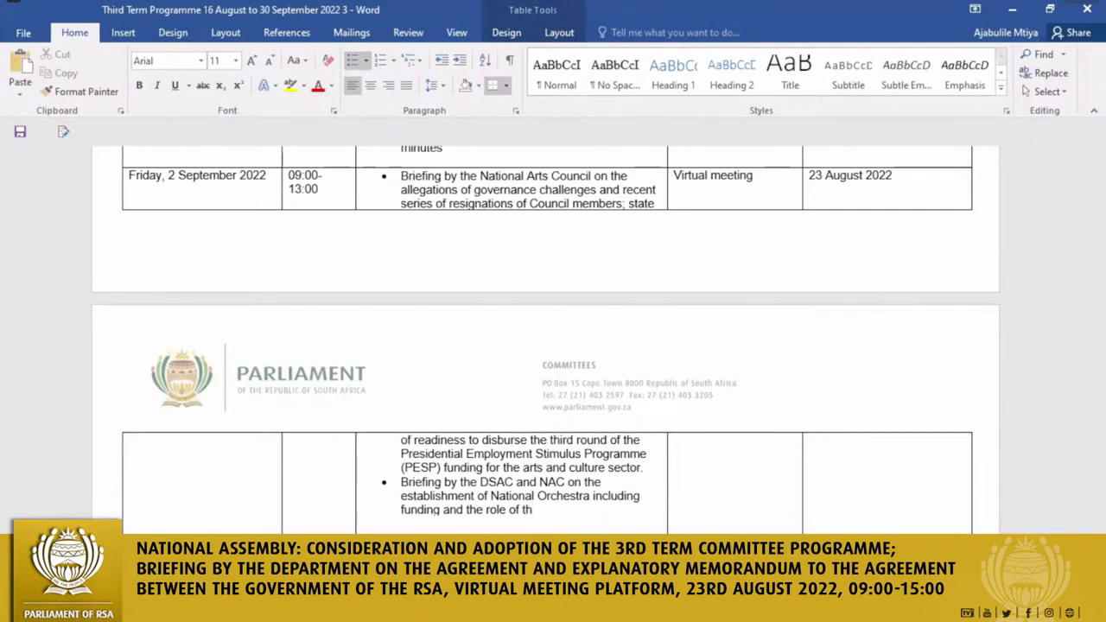
{"action": "type", "text": "e NAC"}
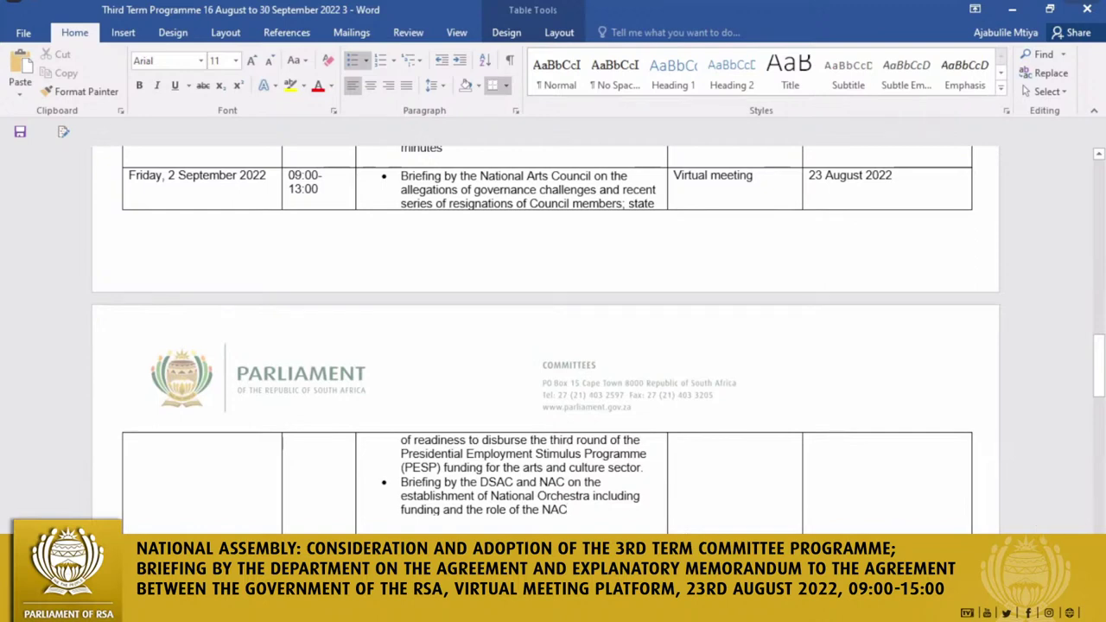
Enter the date "Friday, 16 September 2022" in the empty row above Tuesday, 20 September 2022
{"action": "scroll", "coordinate": [1103, 408], "scroll_direction": "down", "scroll_amount": 1}
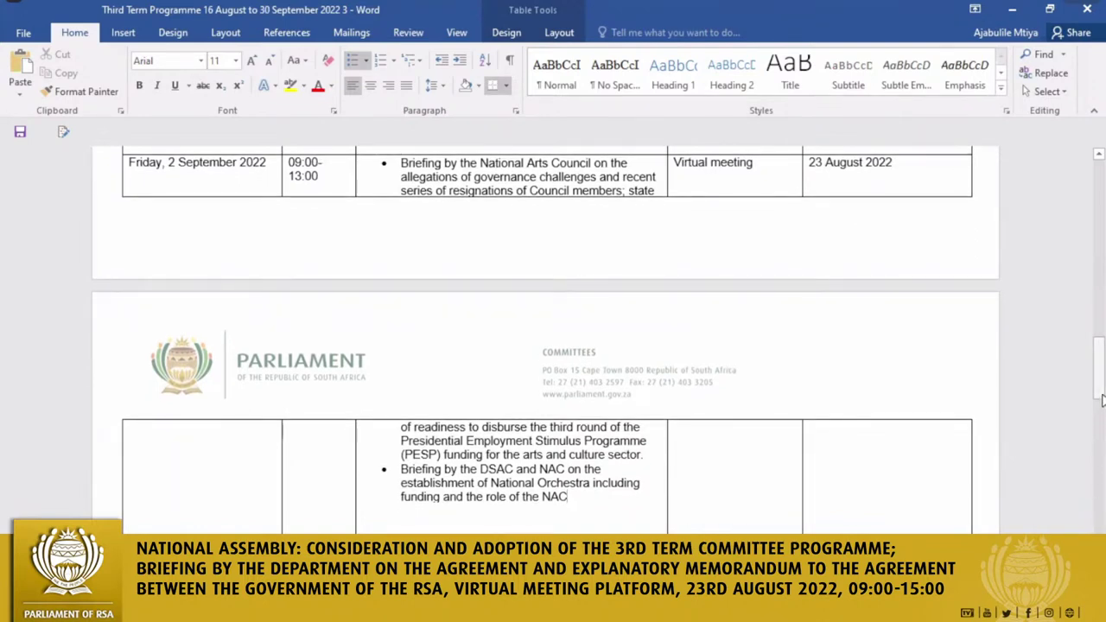
{"action": "left_click_drag", "start_coordinate": [1102, 399], "coordinate": [1103, 419]}
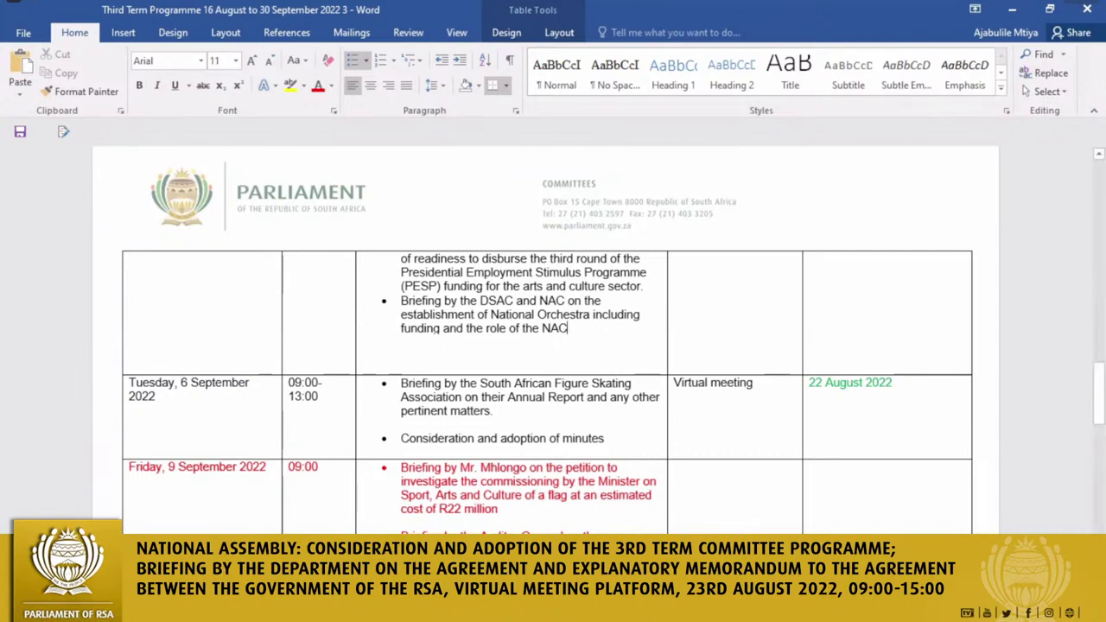
{"action": "scroll", "coordinate": [547, 342], "scroll_direction": "down", "scroll_amount": 1}
{"action": "scroll", "coordinate": [547, 341], "scroll_direction": "down", "scroll_amount": 5}
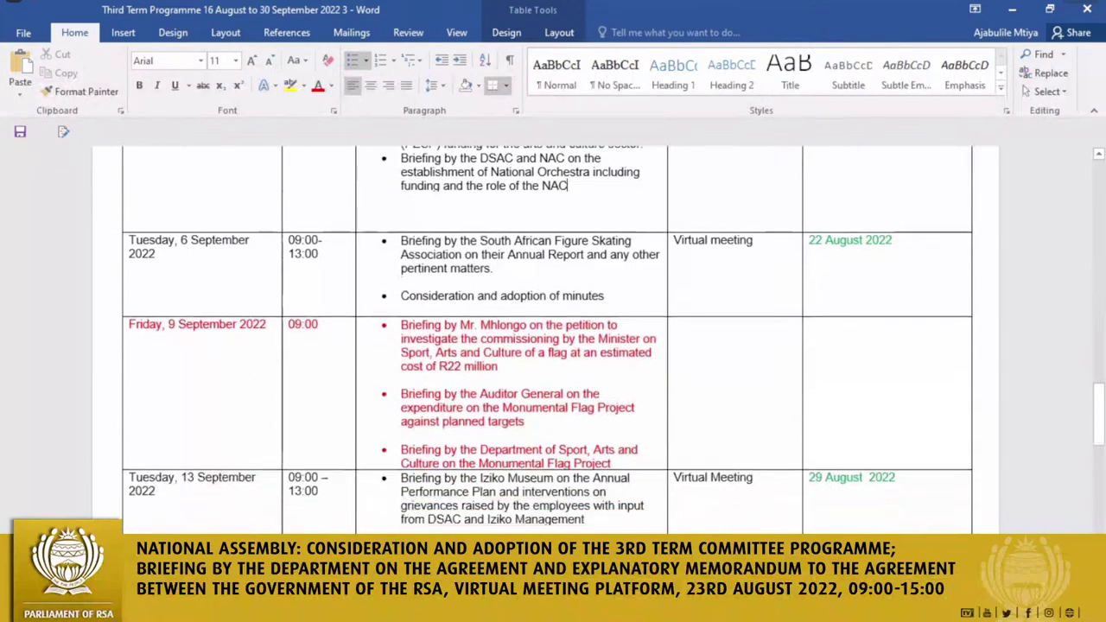
{"action": "left_click_drag", "start_coordinate": [1101, 419], "coordinate": [1101, 458]}
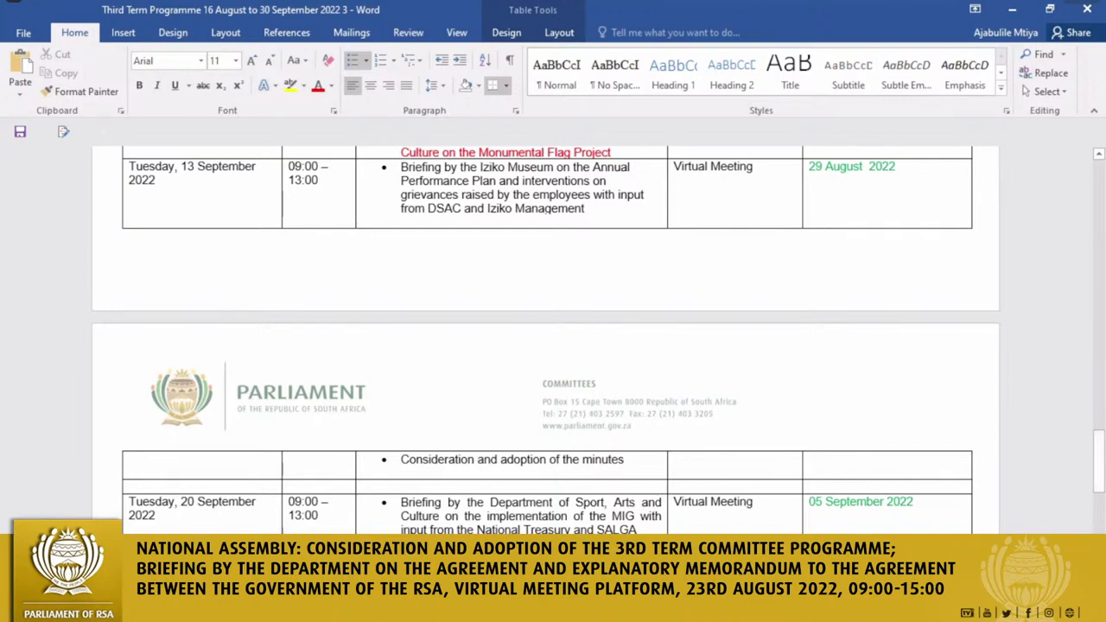
{"action": "left_click", "coordinate": [184, 487]}
{"action": "type", "text": "Fri"}
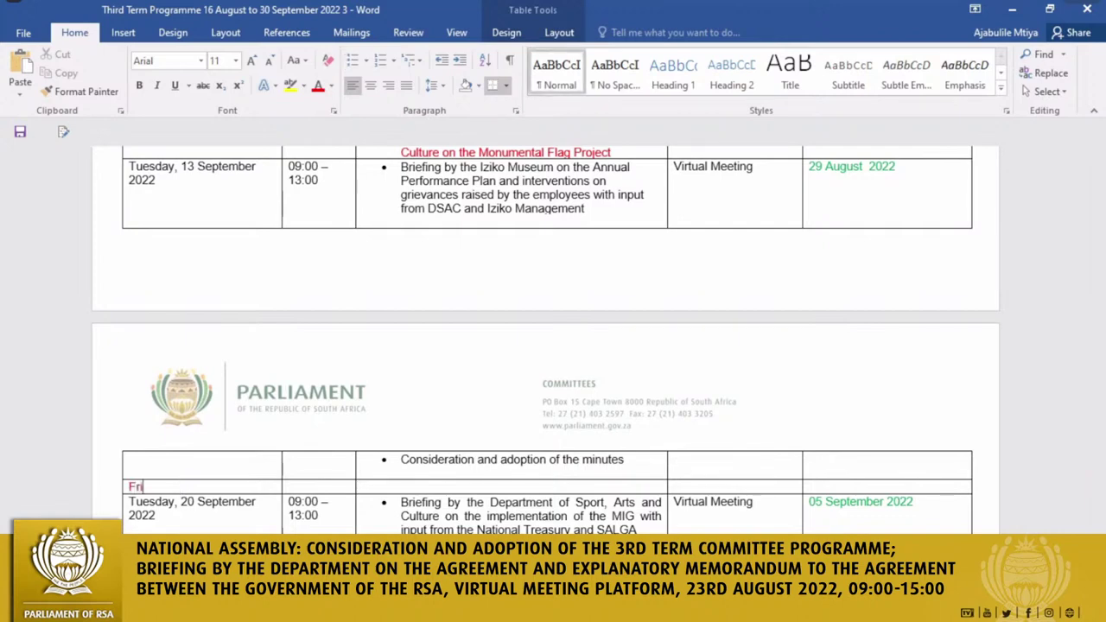
{"action": "type", "text": "day, 16 September"}
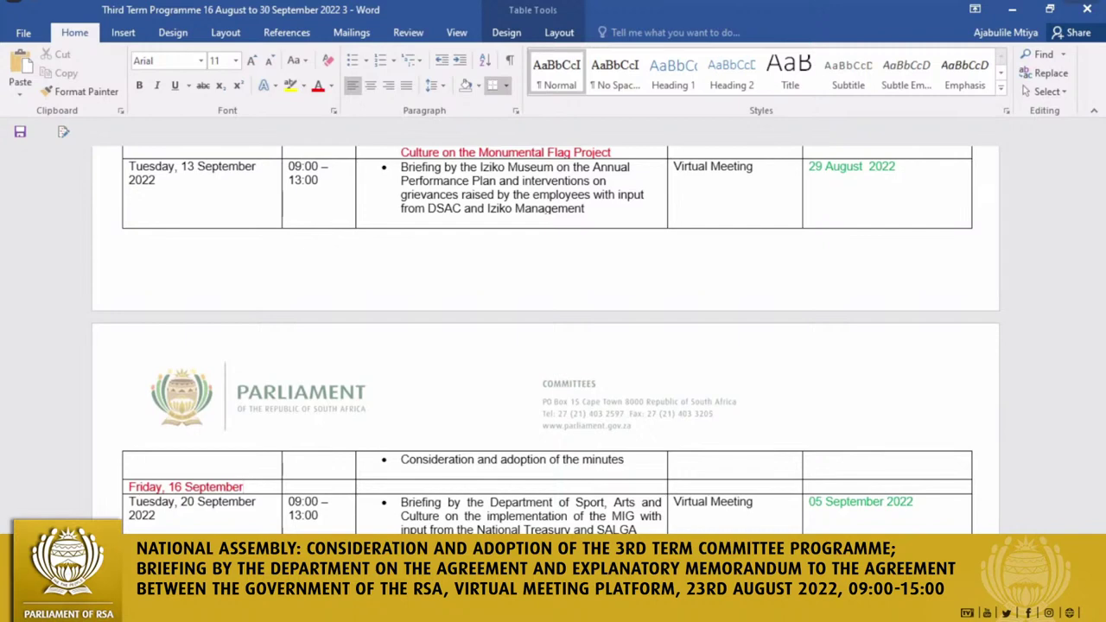
{"action": "type", "text": " 2022"}
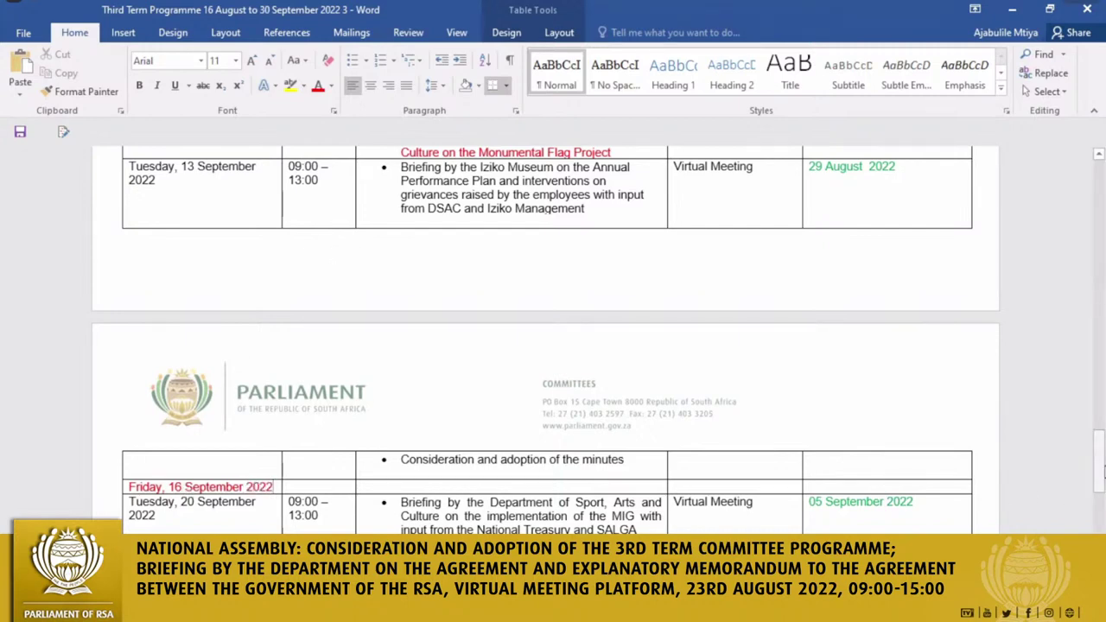
Move the National Orchestra briefing from 2 September into the Friday, 16 September 2022 agenda cell, text only, and remove the gap after its bullet
{"action": "left_click_drag", "start_coordinate": [1102, 471], "coordinate": [1102, 394]}
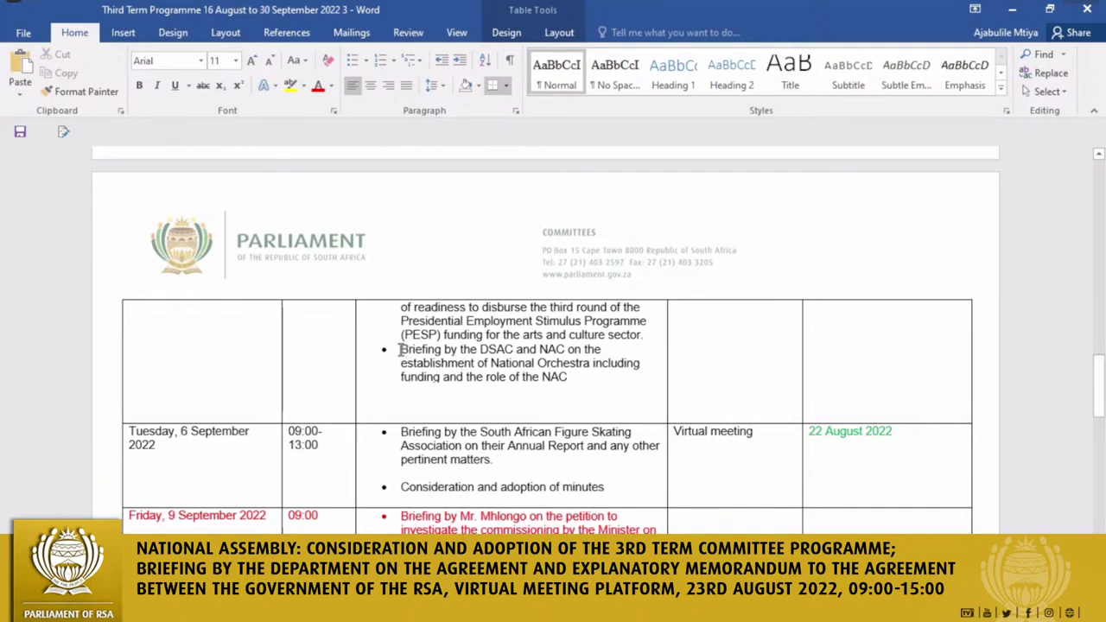
{"action": "left_click_drag", "start_coordinate": [401, 349], "coordinate": [568, 377]}
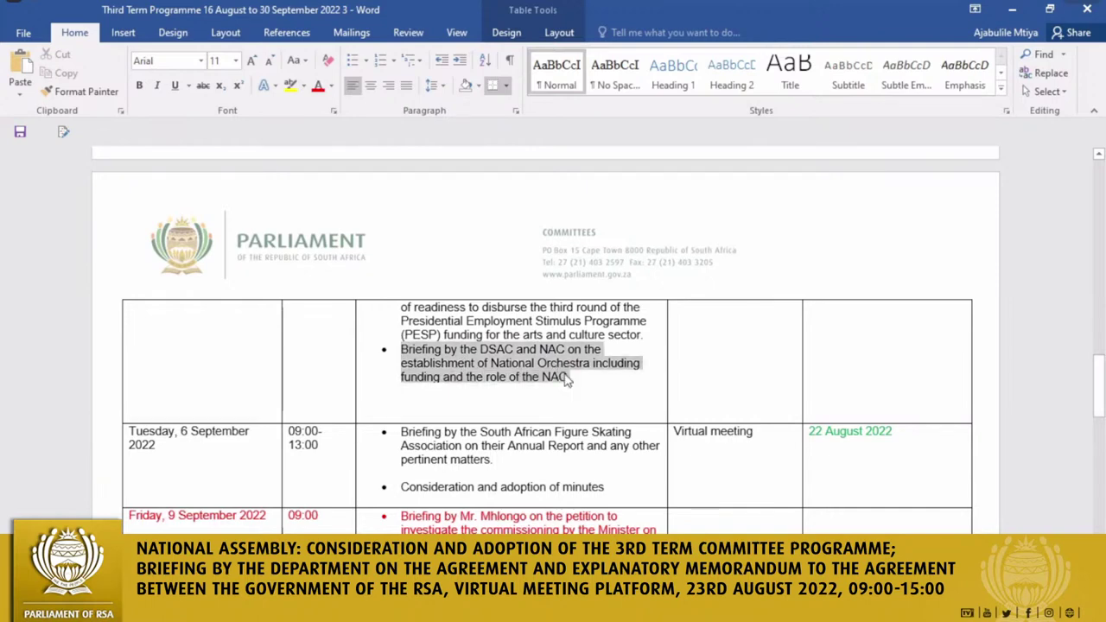
{"action": "right_click", "coordinate": [508, 374]}
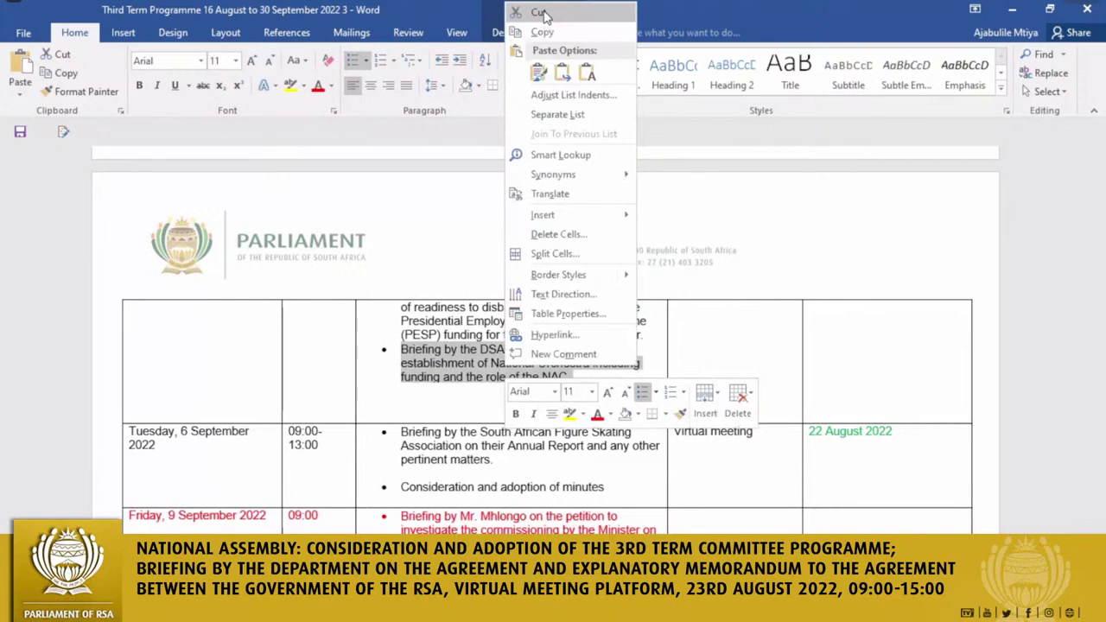
{"action": "left_click", "coordinate": [539, 13]}
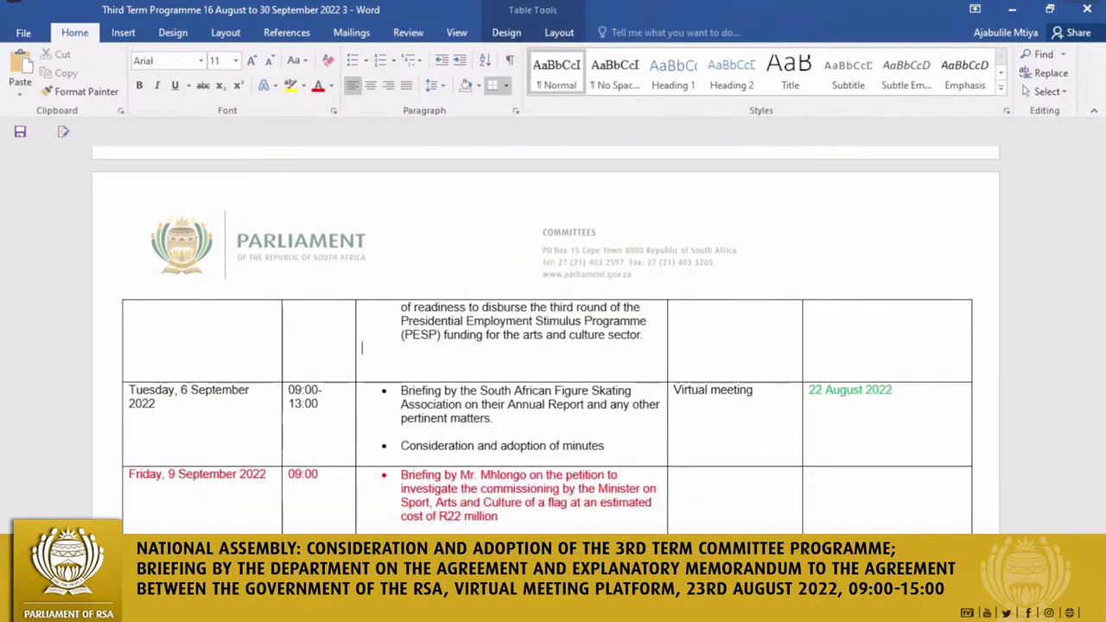
{"action": "scroll", "coordinate": [441, 452], "scroll_direction": "down", "scroll_amount": 5}
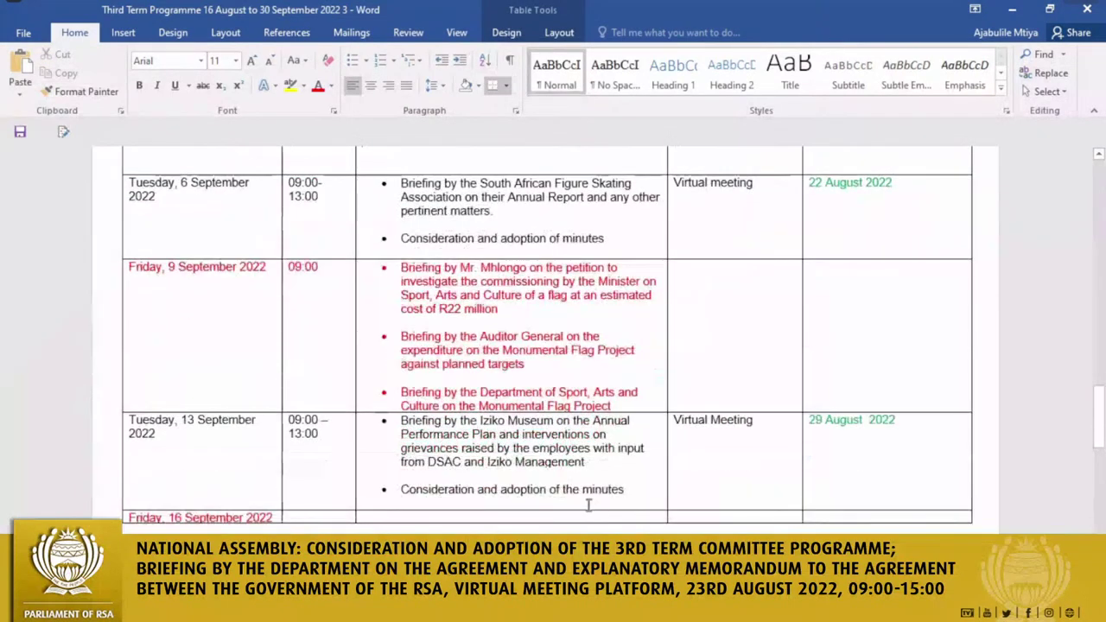
{"action": "left_click", "coordinate": [424, 436]}
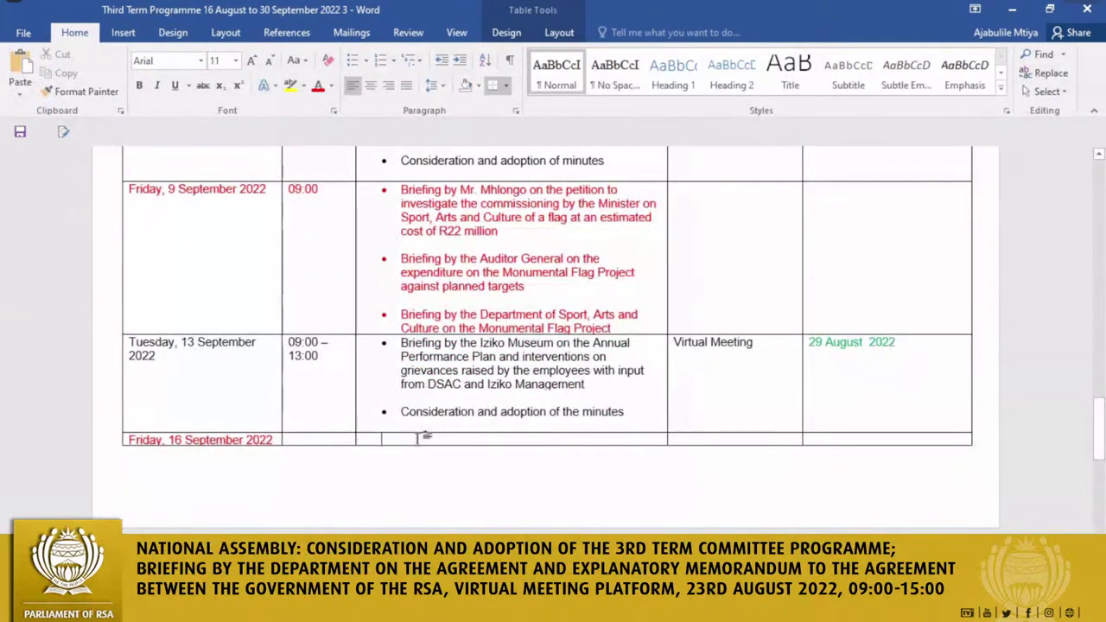
{"action": "right_click", "coordinate": [424, 437]}
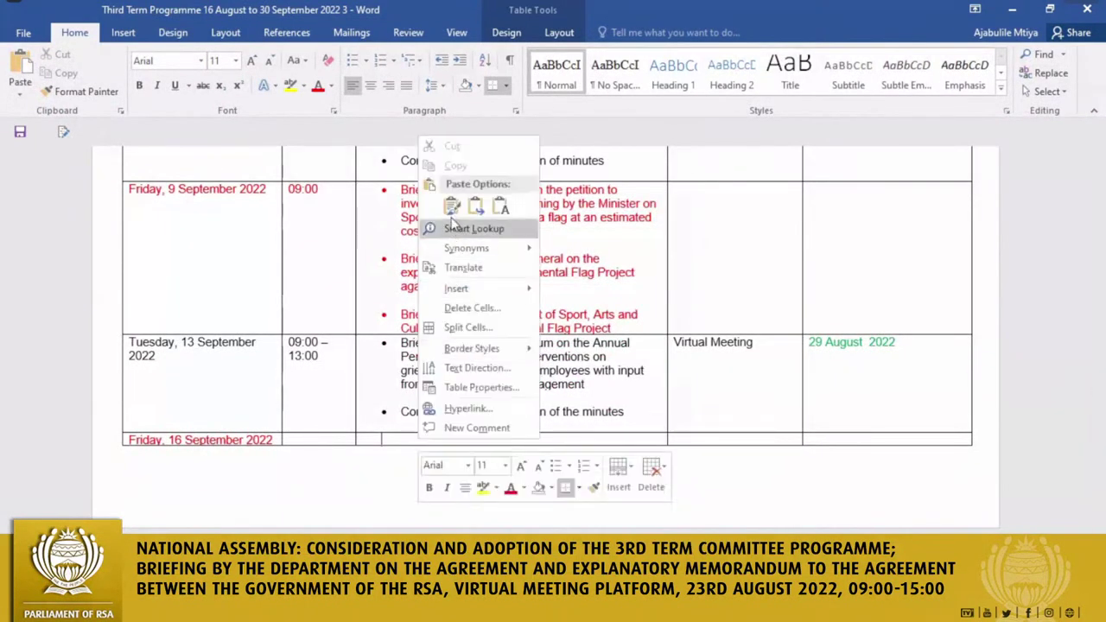
{"action": "left_click", "coordinate": [500, 207]}
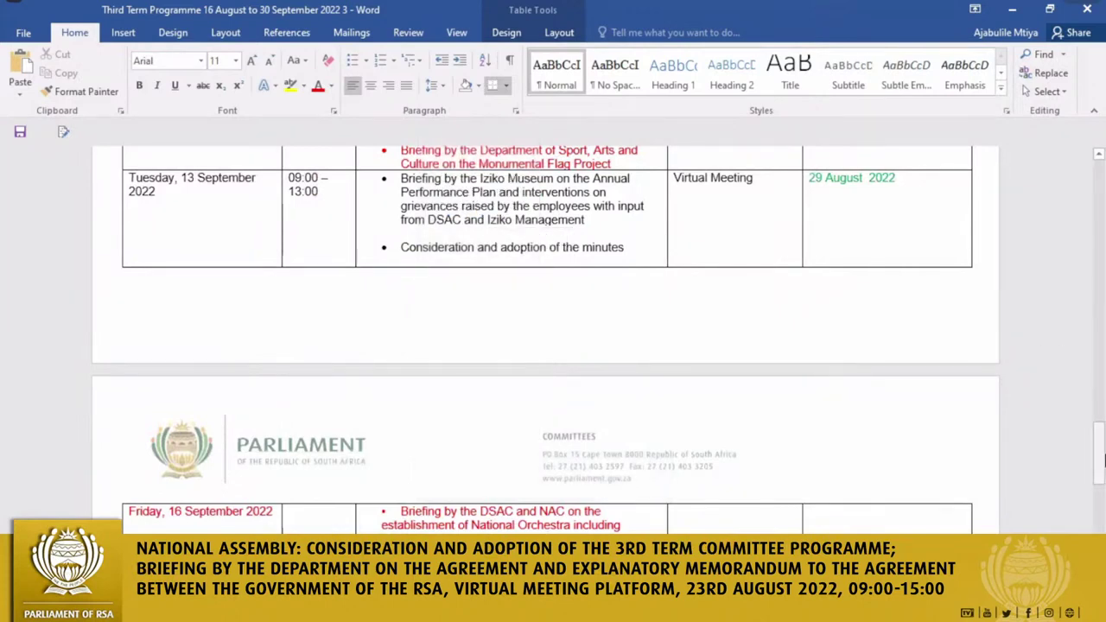
{"action": "mouse_move", "coordinate": [1103, 458]}
{"action": "left_mouse_down"}
{"action": "mouse_move", "coordinate": [1103, 415]}
{"action": "mouse_move", "coordinate": [1103, 467]}
{"action": "left_mouse_up"}
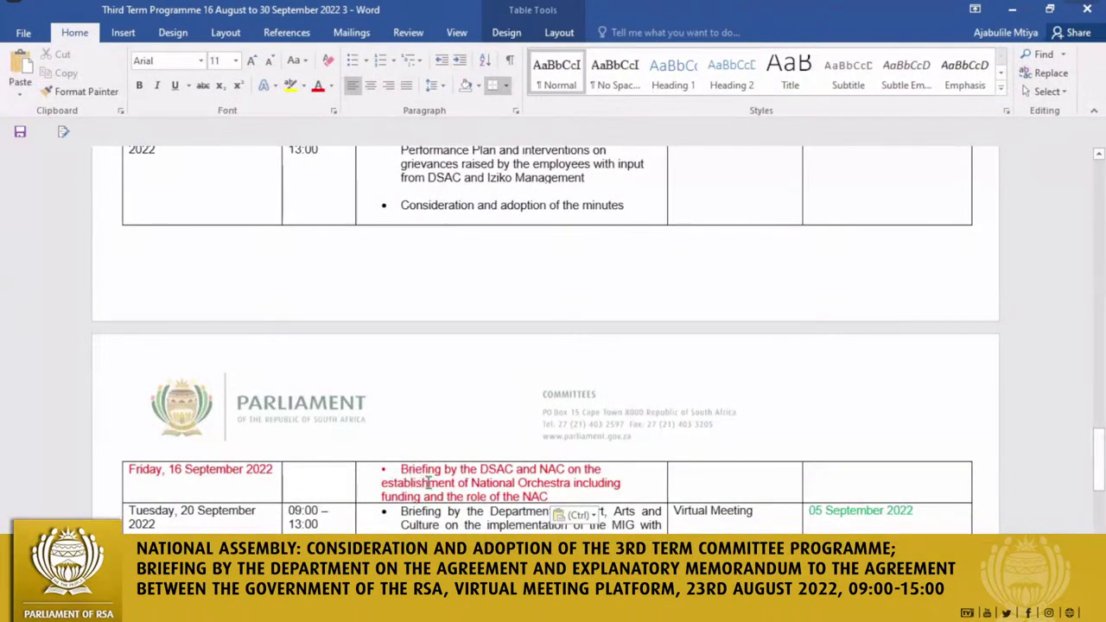
{"action": "key", "text": "BackSpace"}
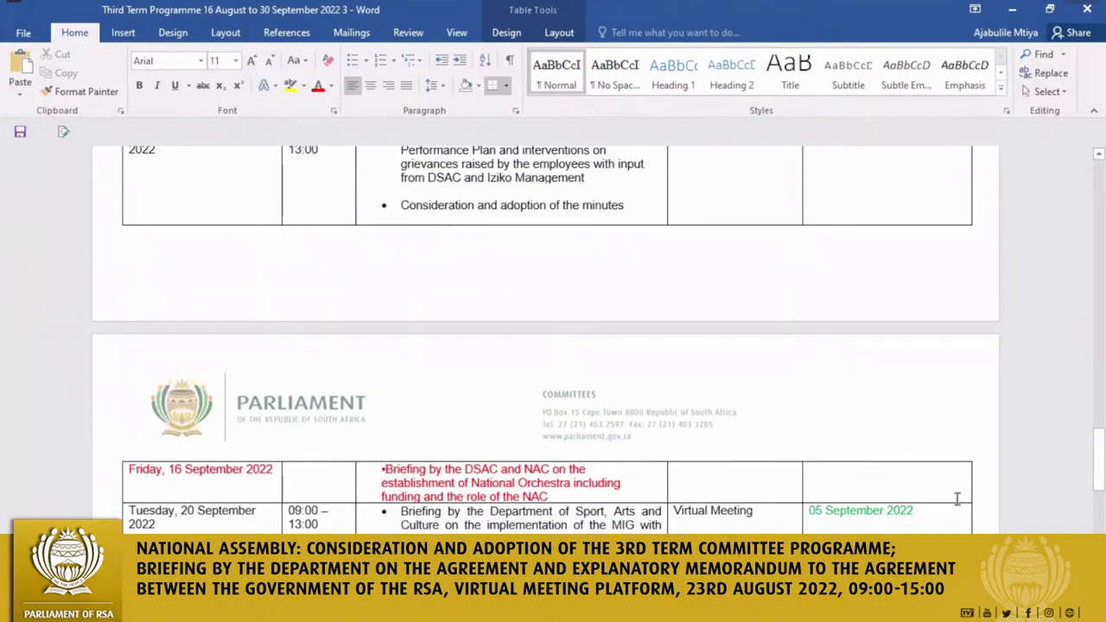
Save and close the Third Term Programme 16 August to 30 September 2022 document
{"action": "left_click_drag", "start_coordinate": [1098, 469], "coordinate": [1099, 339]}
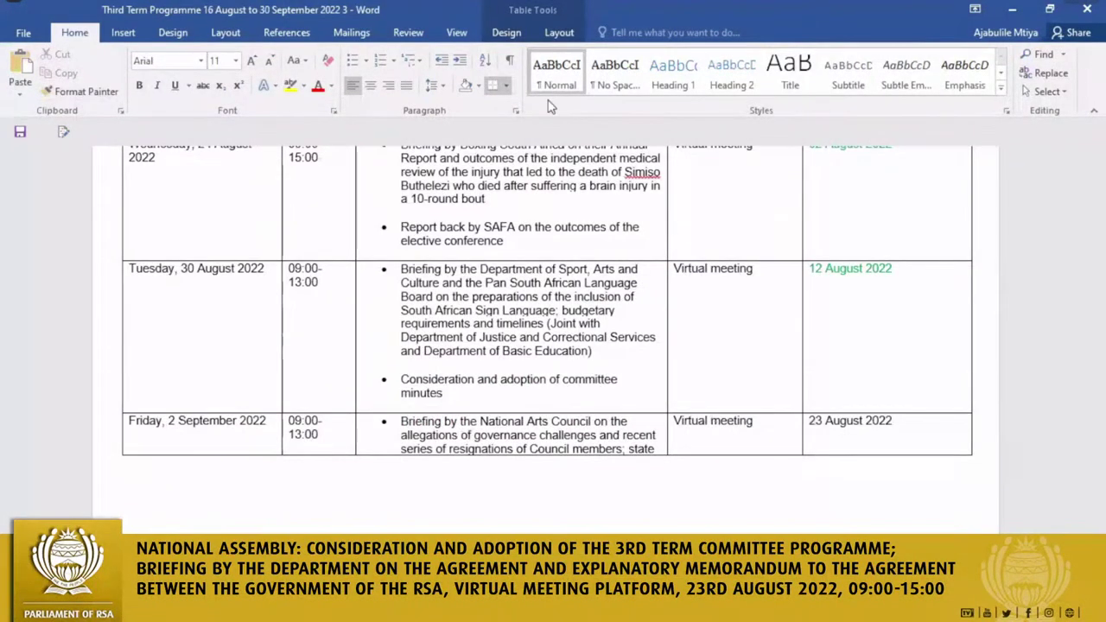
{"action": "left_click", "coordinate": [1087, 15]}
{"action": "left_click", "coordinate": [484, 335]}
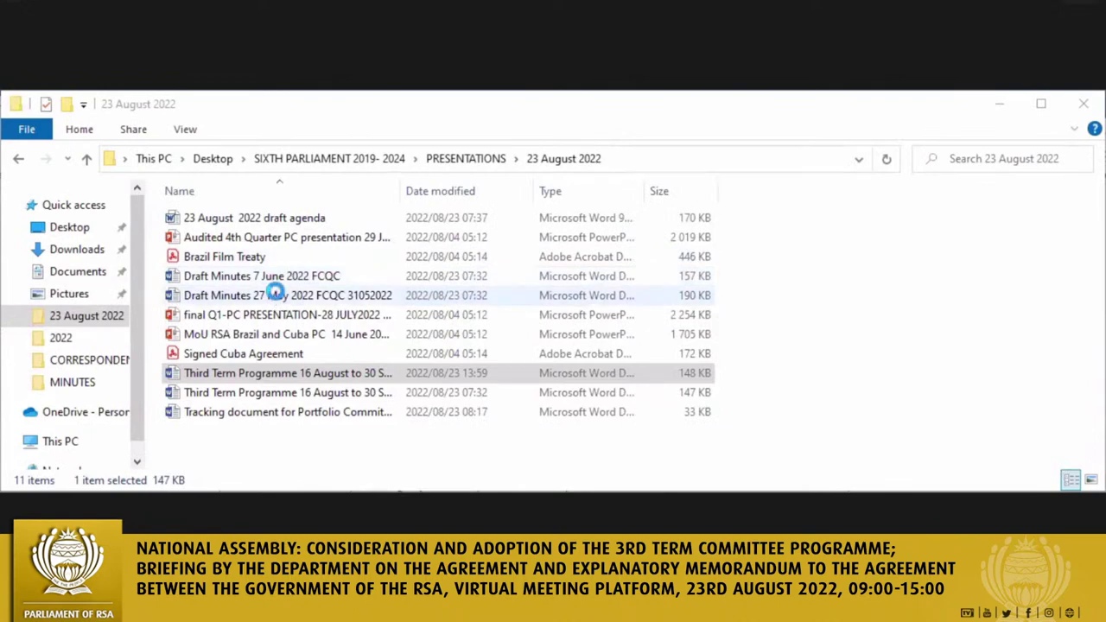
Open "Draft Minutes 27 May 2022 FCQC 31052022" from the 23 August 2022 folder and review its agenda and attendance lists
{"action": "left_click", "coordinate": [275, 294]}
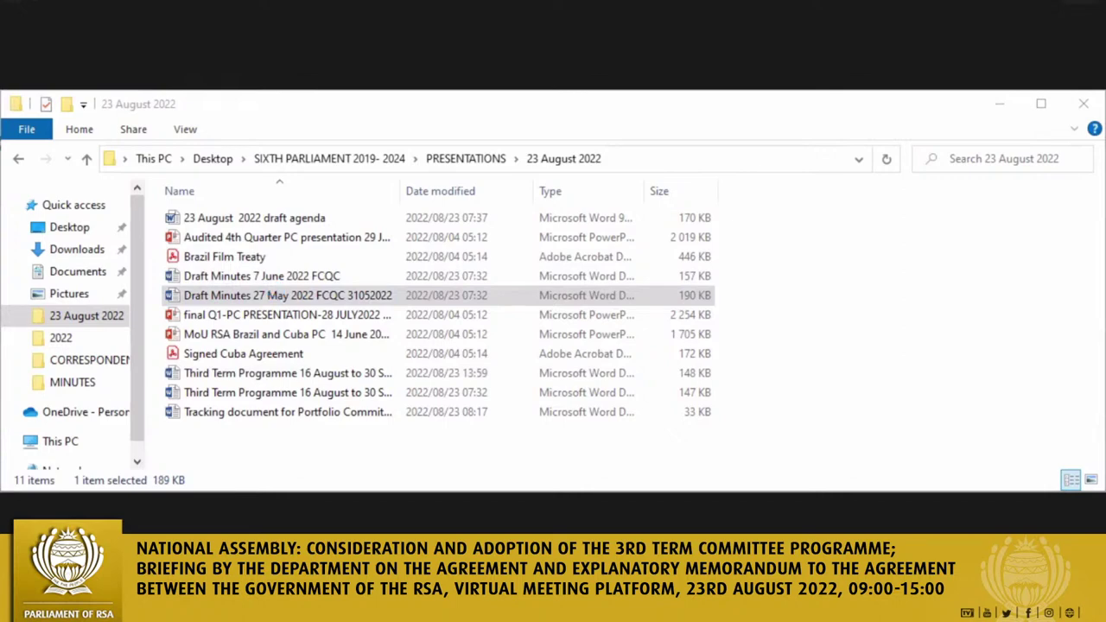
{"action": "left_click", "coordinate": [257, 303]}
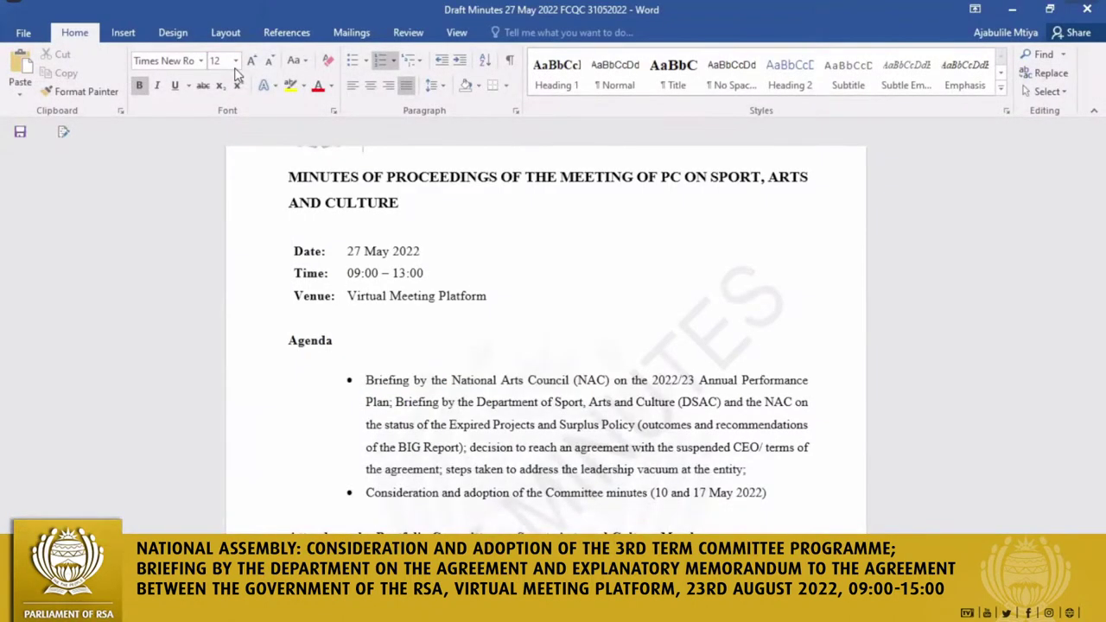
{"action": "scroll", "coordinate": [548, 346], "scroll_direction": "down", "scroll_amount": 1}
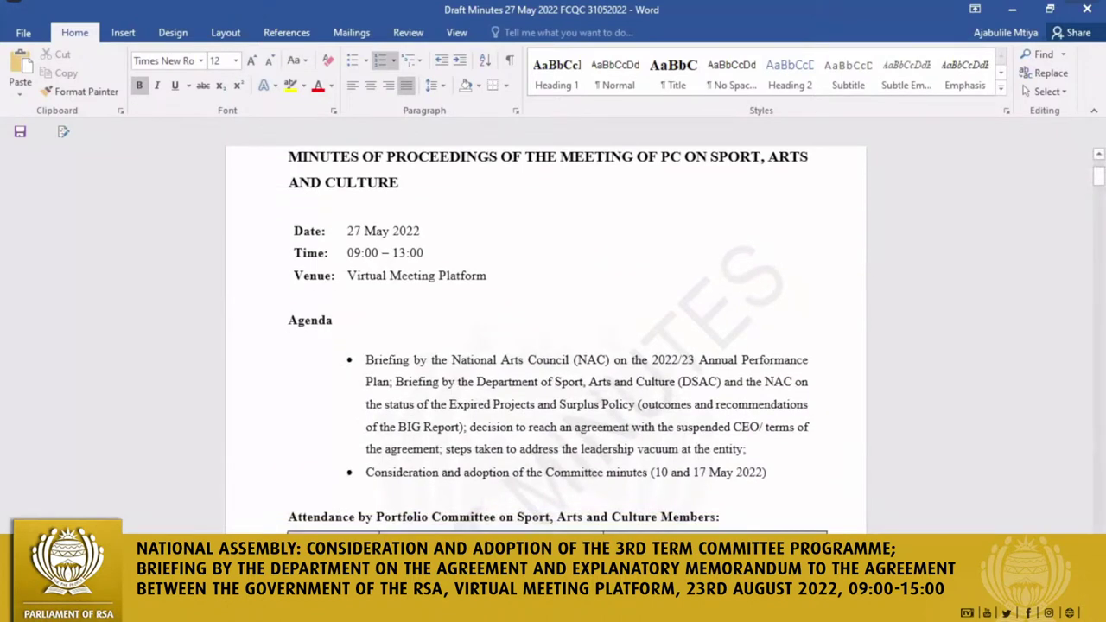
{"action": "scroll", "coordinate": [549, 346], "scroll_direction": "down", "scroll_amount": 1}
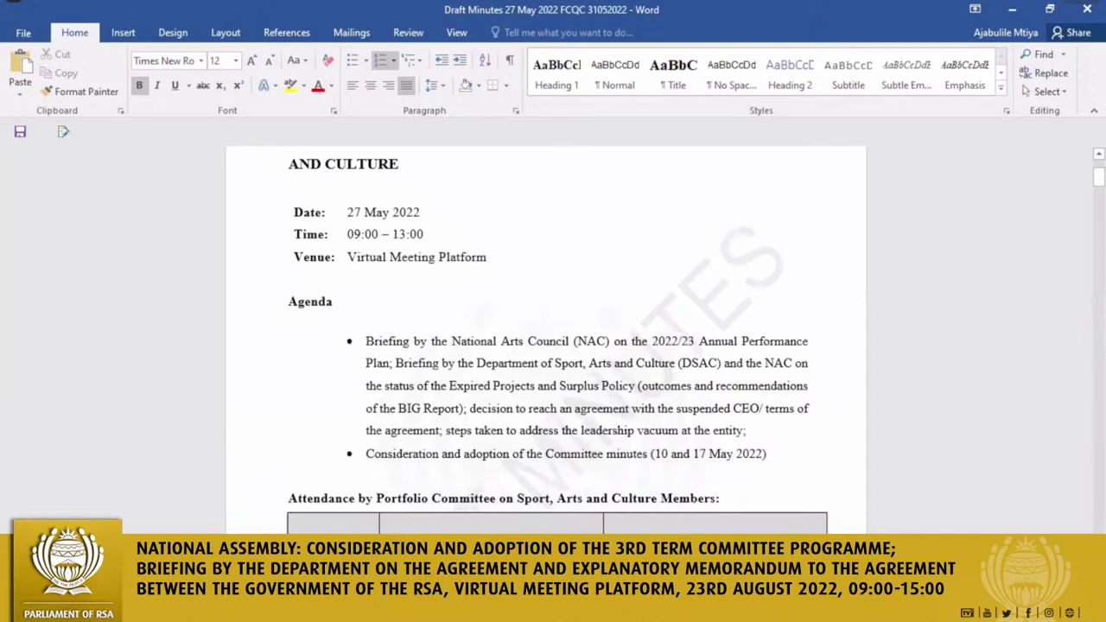
{"action": "scroll", "coordinate": [558, 342], "scroll_direction": "down", "scroll_amount": 4}
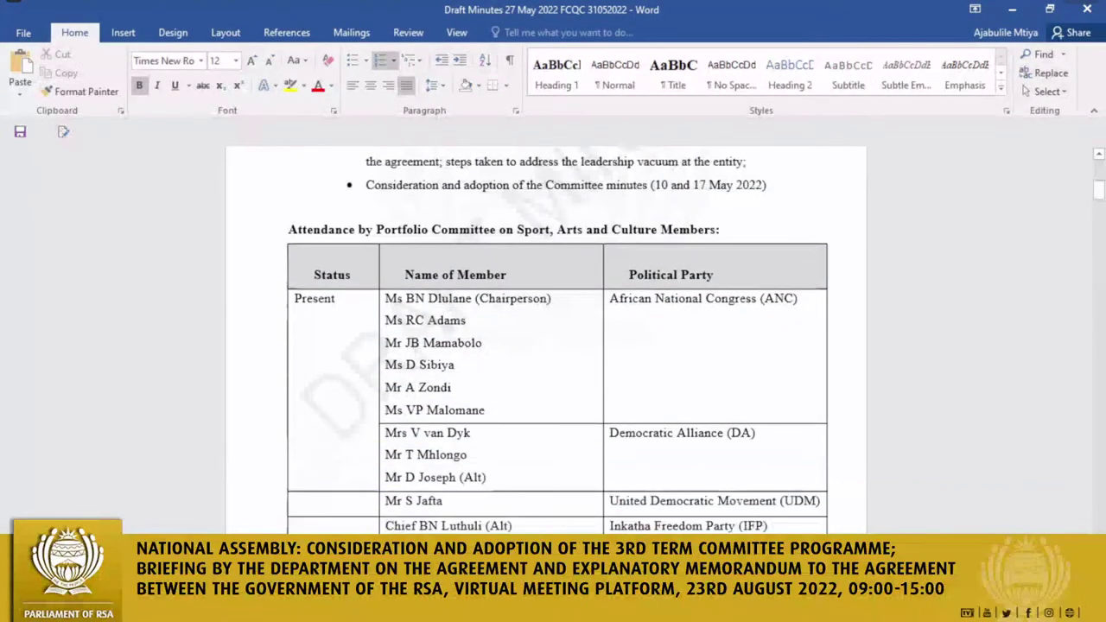
{"action": "scroll", "coordinate": [547, 337], "scroll_direction": "down", "scroll_amount": 5}
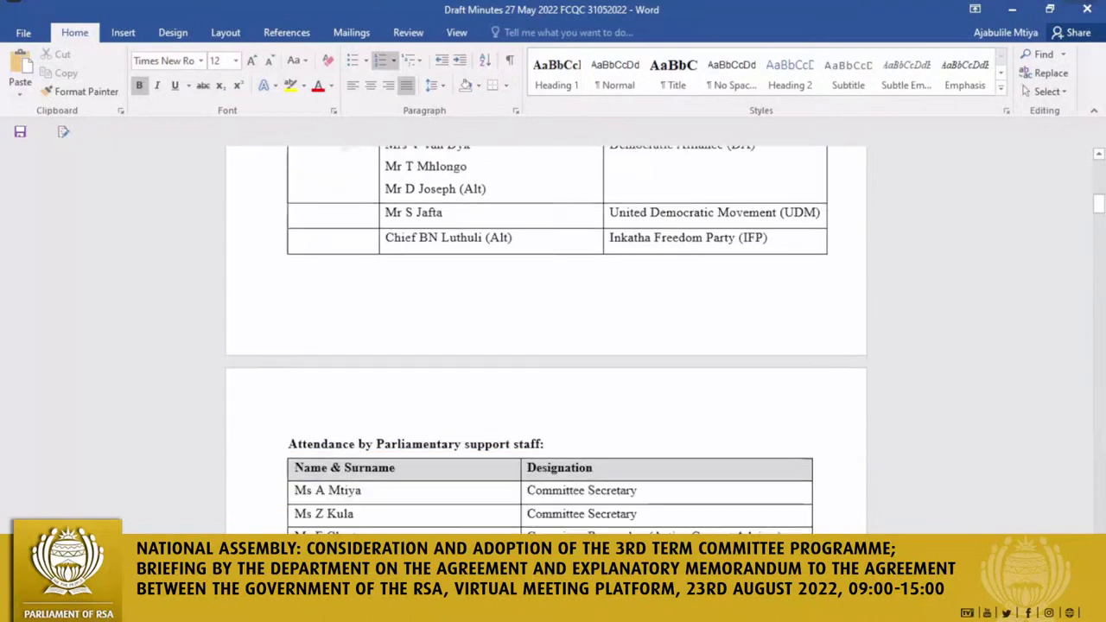
{"action": "scroll", "coordinate": [547, 337], "scroll_direction": "down", "scroll_amount": 6}
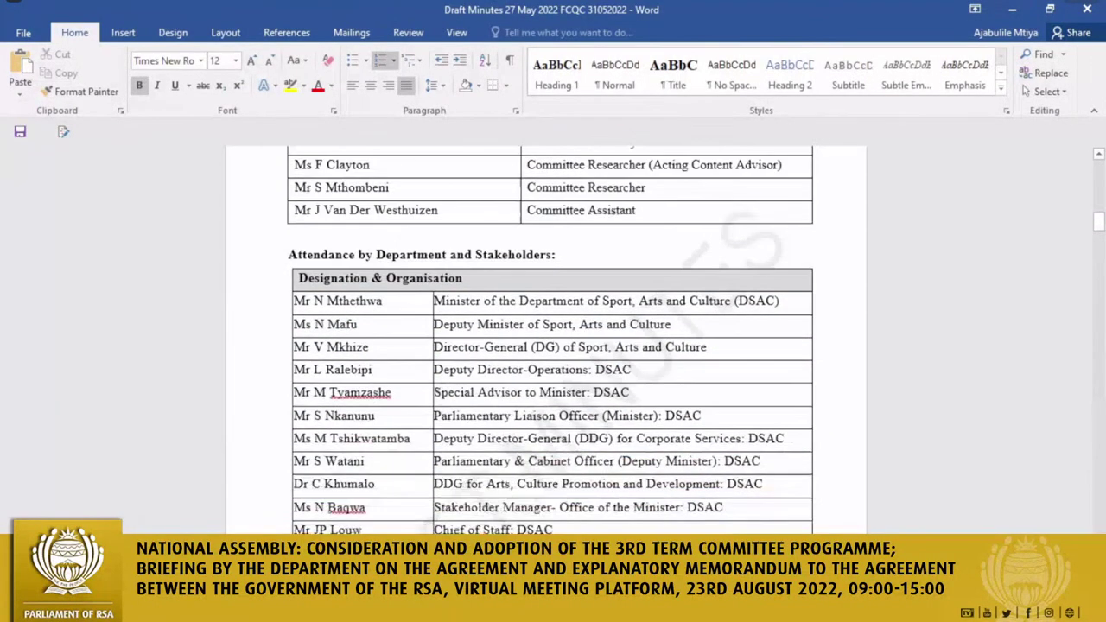
{"action": "scroll", "coordinate": [550, 341], "scroll_direction": "down", "scroll_amount": 7}
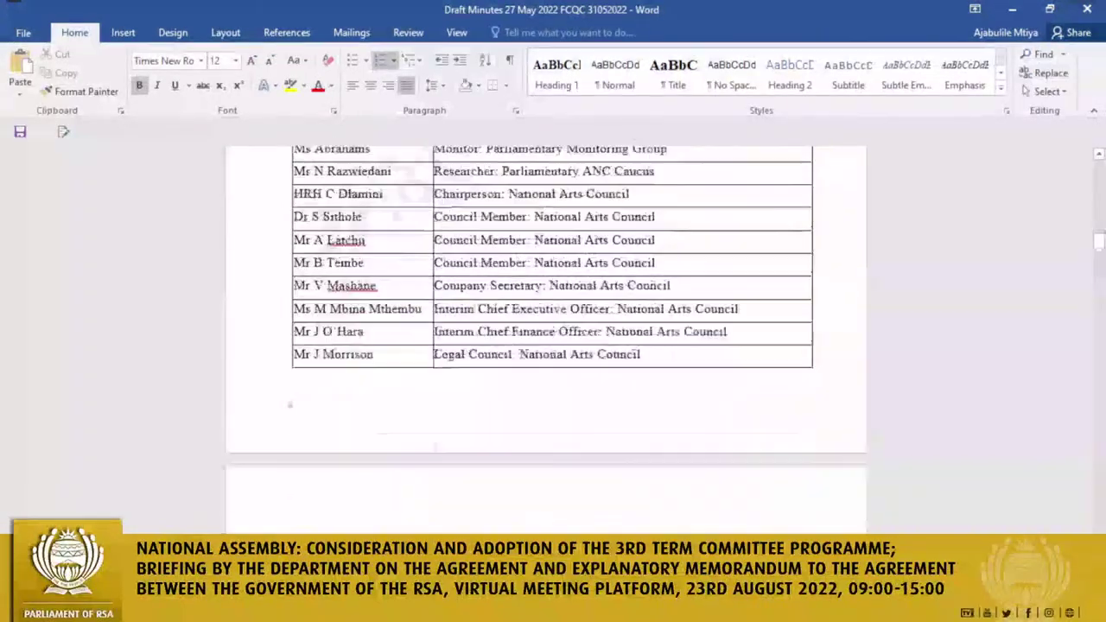
Read the 27 May minutes from Opening and Welcome through the apologies, the DSAC overview and the National Arts Council briefing
{"action": "scroll", "coordinate": [547, 341], "scroll_direction": "down", "scroll_amount": 5}
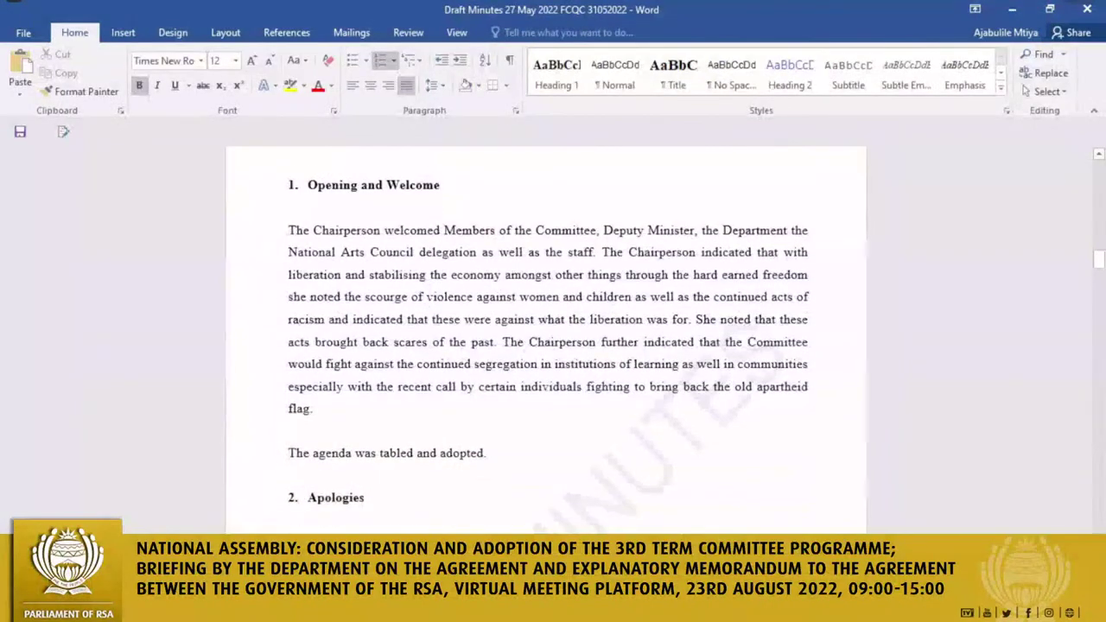
{"action": "scroll", "coordinate": [547, 341], "scroll_direction": "down", "scroll_amount": 1}
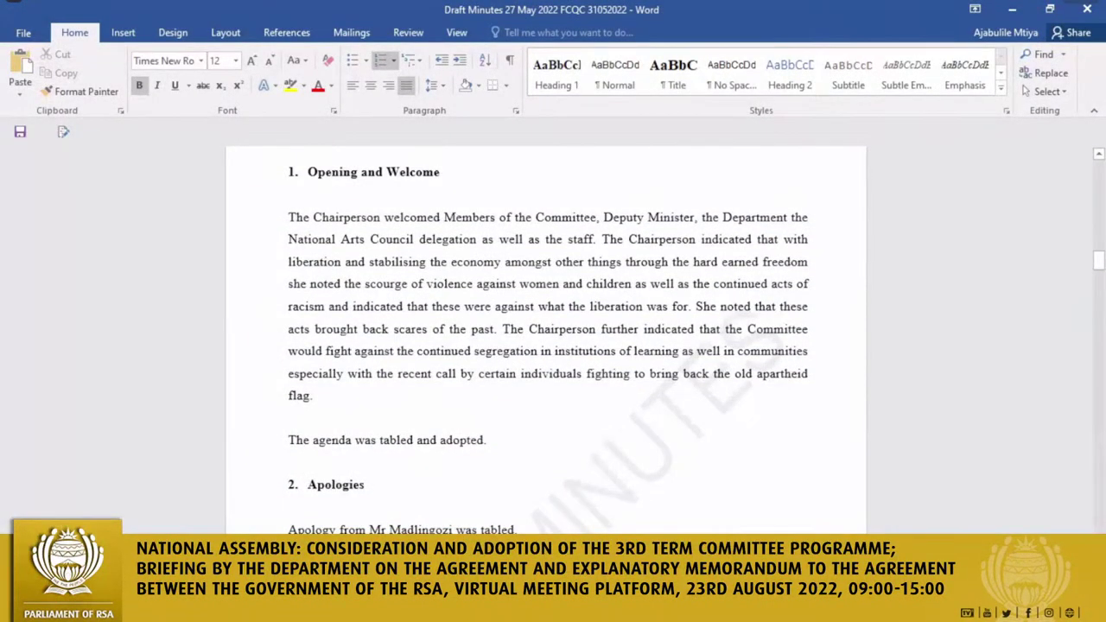
{"action": "scroll", "coordinate": [547, 340], "scroll_direction": "down", "scroll_amount": 3}
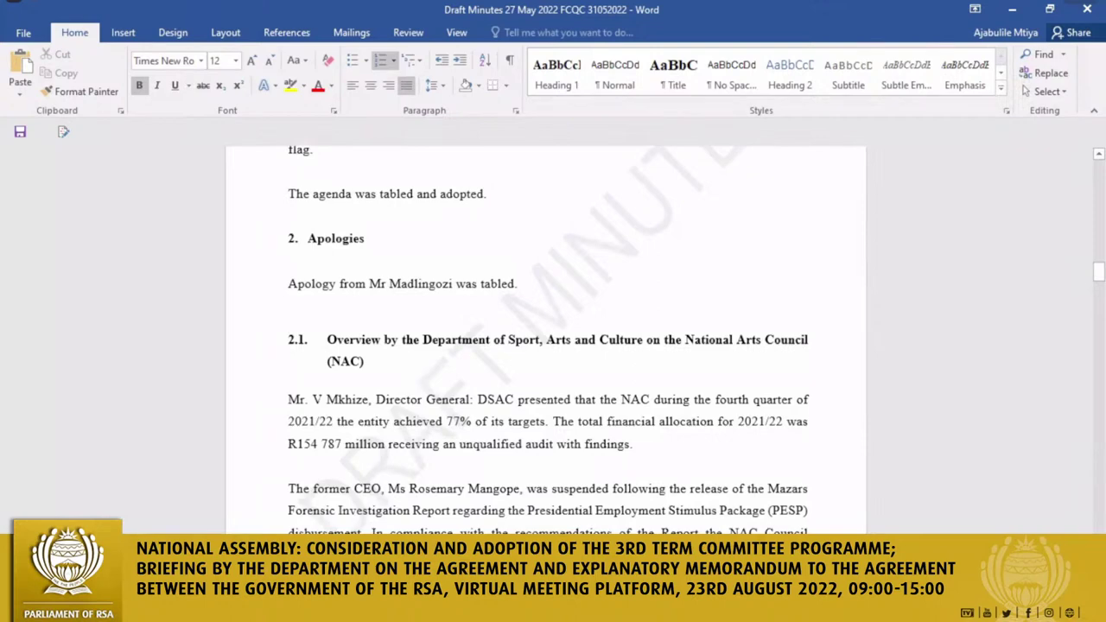
{"action": "scroll", "coordinate": [547, 341], "scroll_direction": "down", "scroll_amount": 4}
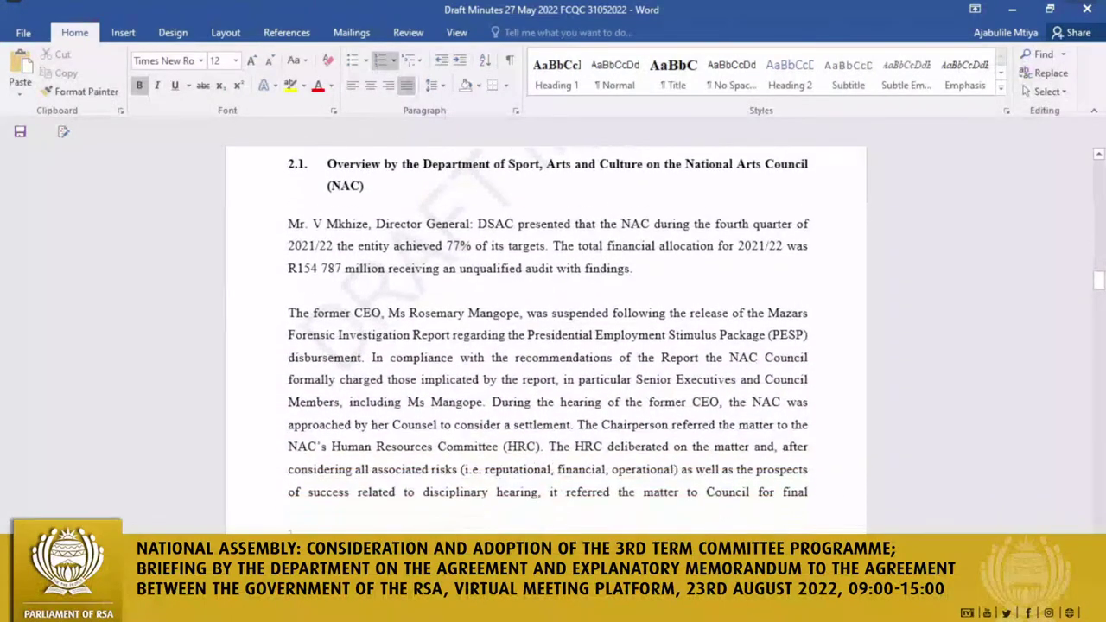
{"action": "scroll", "coordinate": [547, 340], "scroll_direction": "down", "scroll_amount": 4}
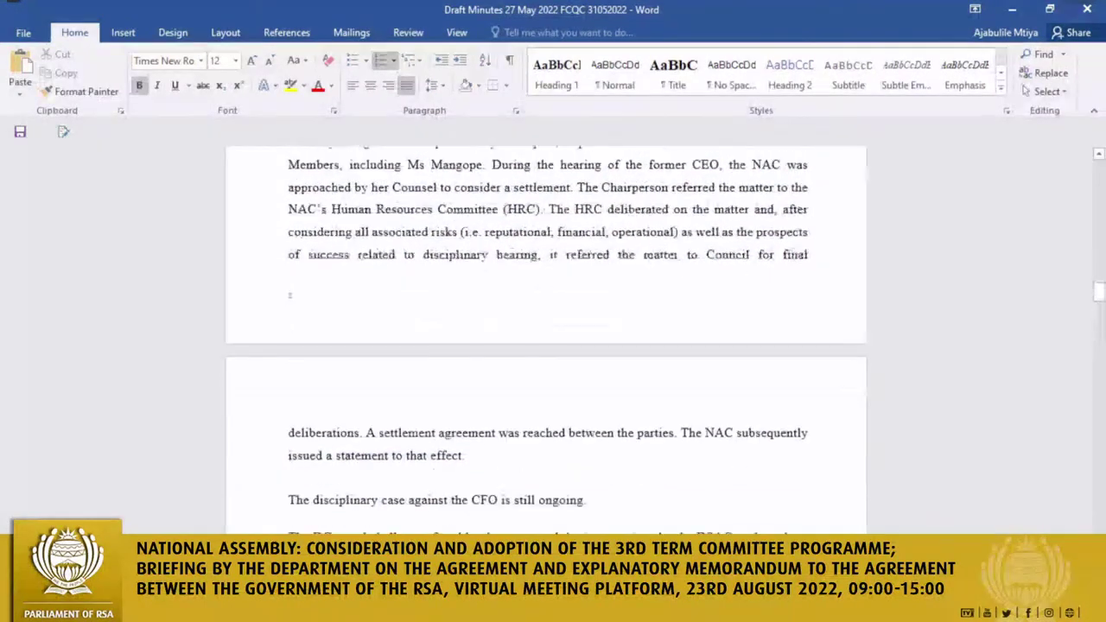
{"action": "scroll", "coordinate": [547, 341], "scroll_direction": "down", "scroll_amount": 5}
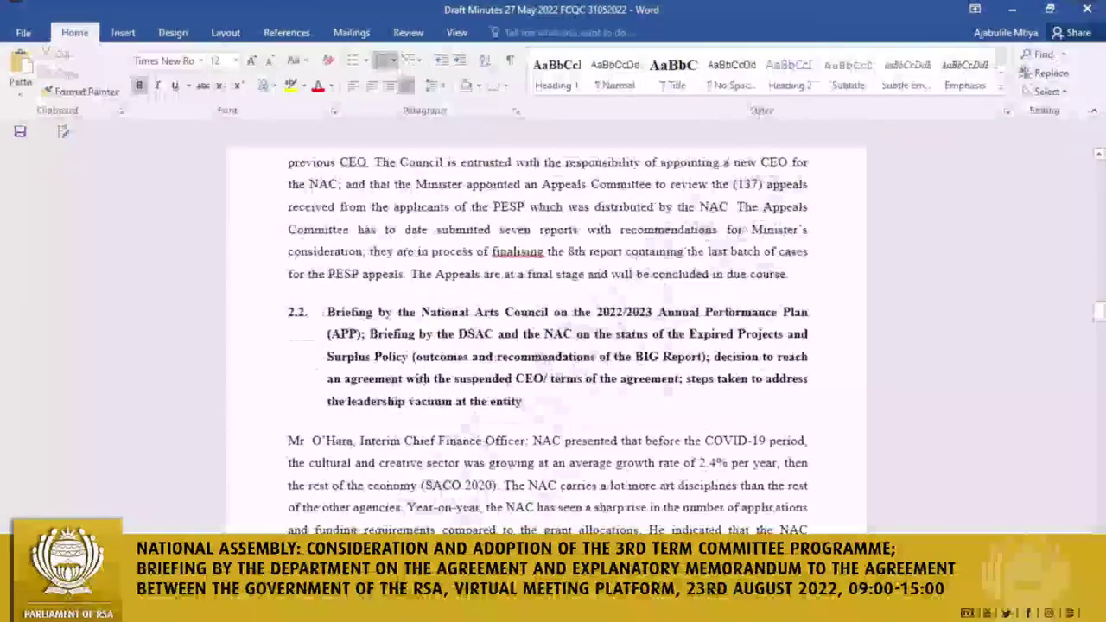
{"action": "scroll", "coordinate": [547, 340], "scroll_direction": "down", "scroll_amount": 4}
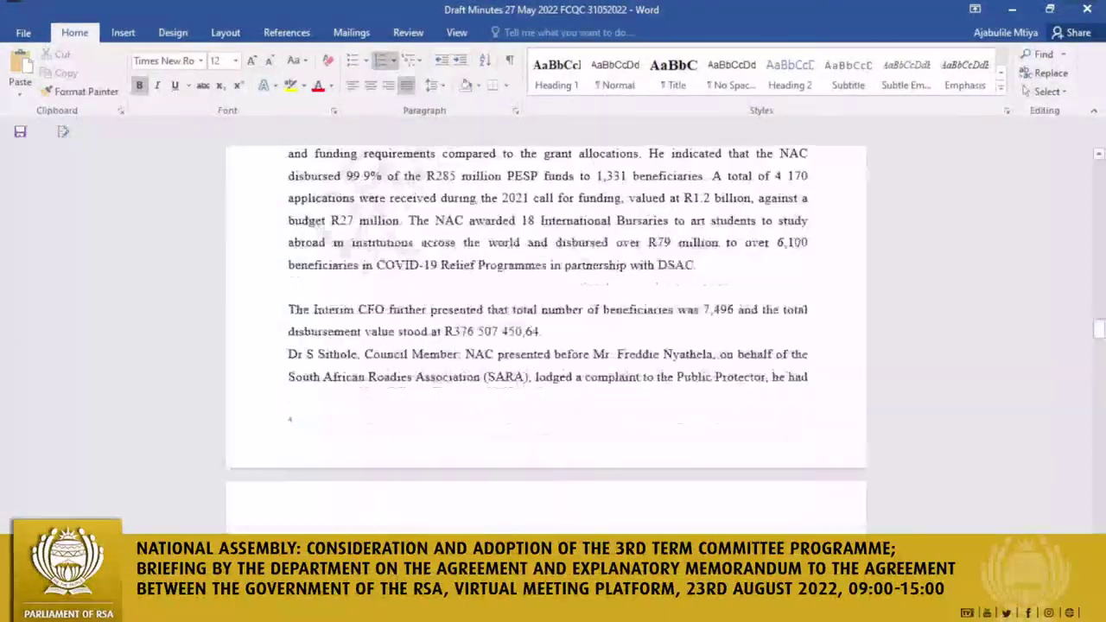
{"action": "scroll", "coordinate": [547, 340], "scroll_direction": "down", "scroll_amount": 5}
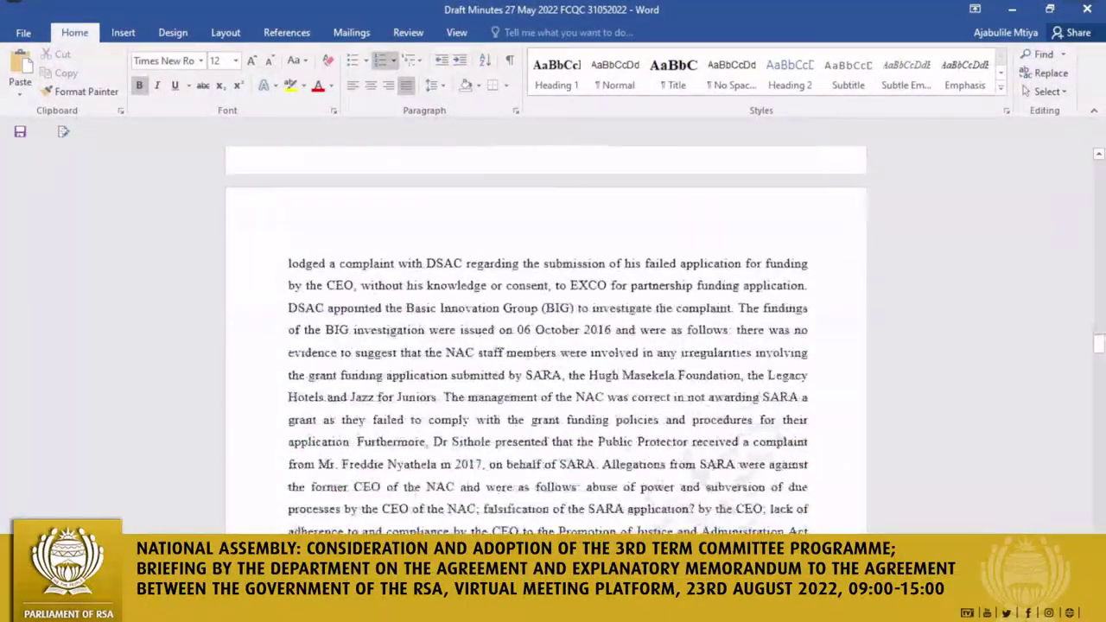
{"action": "scroll", "coordinate": [547, 340], "scroll_direction": "down", "scroll_amount": 3}
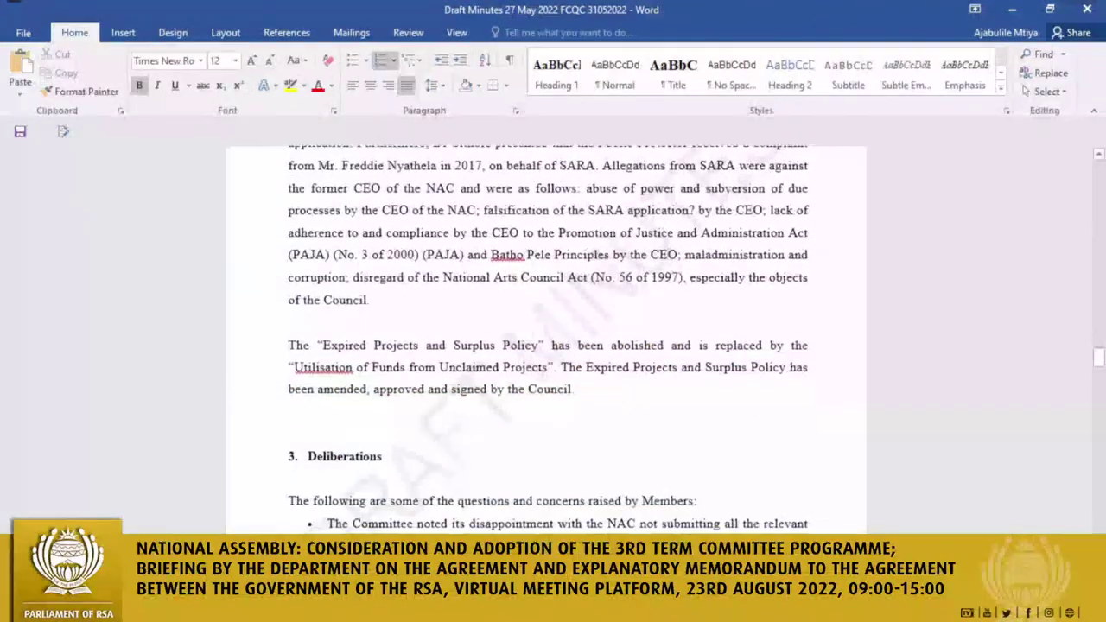
Review the Members' questions and concerns under Deliberations in the 27 May minutes
{"action": "scroll", "coordinate": [289, 352], "scroll_direction": "down", "scroll_amount": 4}
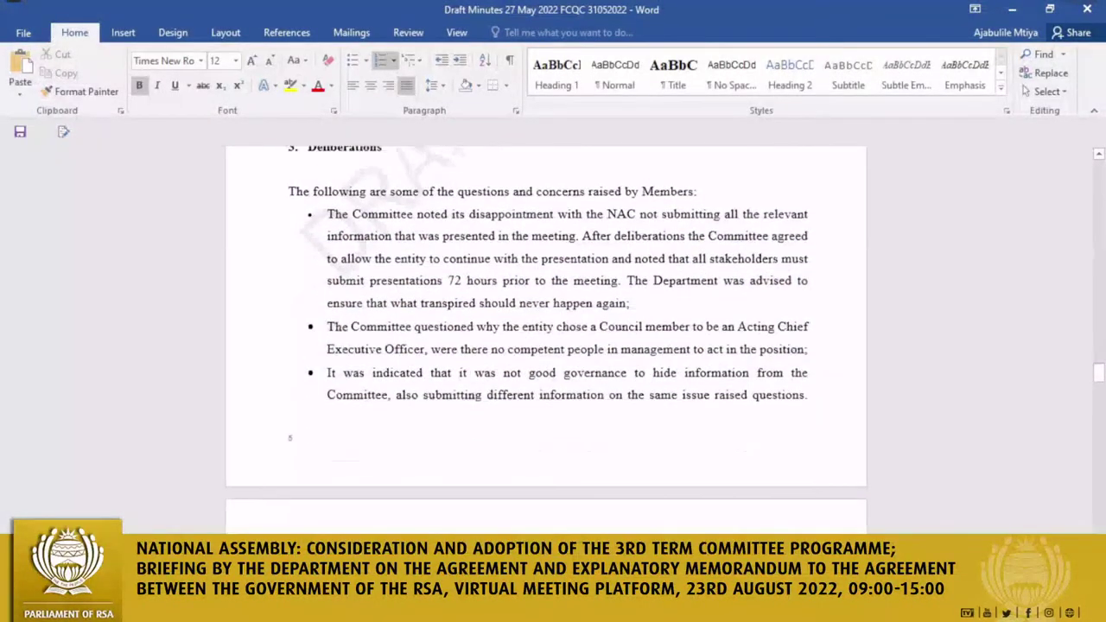
{"action": "scroll", "coordinate": [290, 353], "scroll_direction": "down", "scroll_amount": 5}
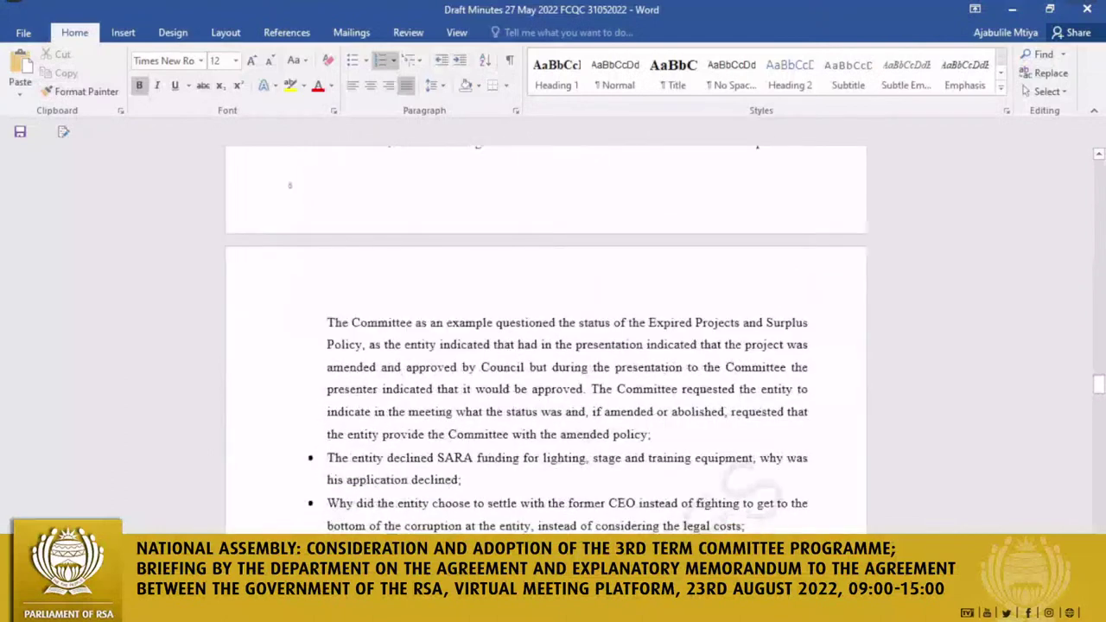
{"action": "scroll", "coordinate": [553, 346], "scroll_direction": "down", "scroll_amount": 3}
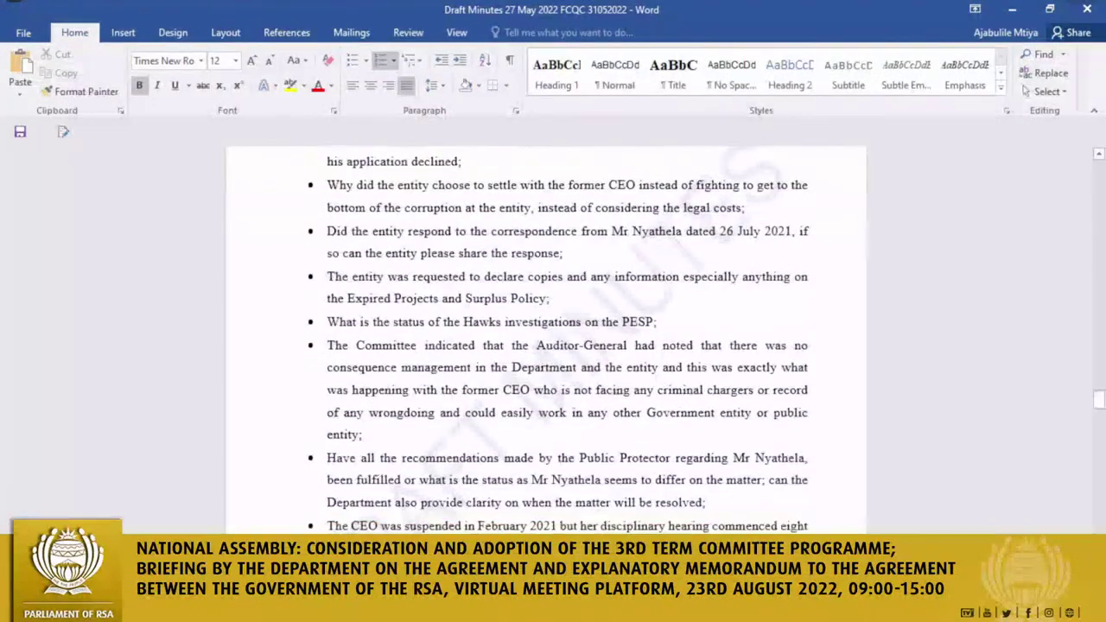
{"action": "scroll", "coordinate": [289, 260], "scroll_direction": "down", "scroll_amount": 5}
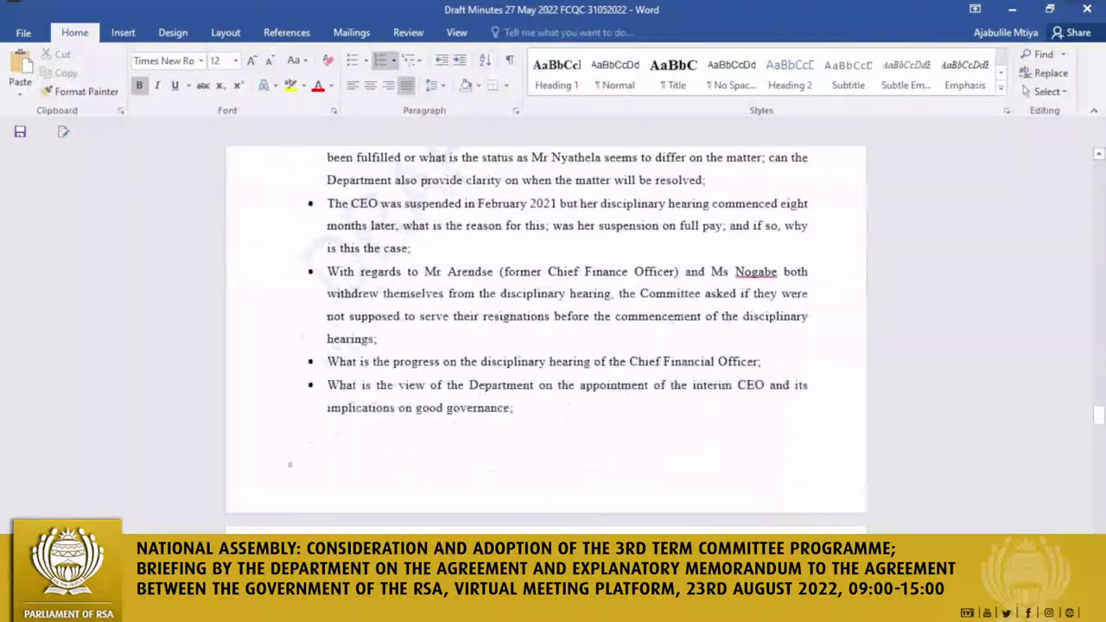
{"action": "scroll", "coordinate": [546, 346], "scroll_direction": "down", "scroll_amount": 3}
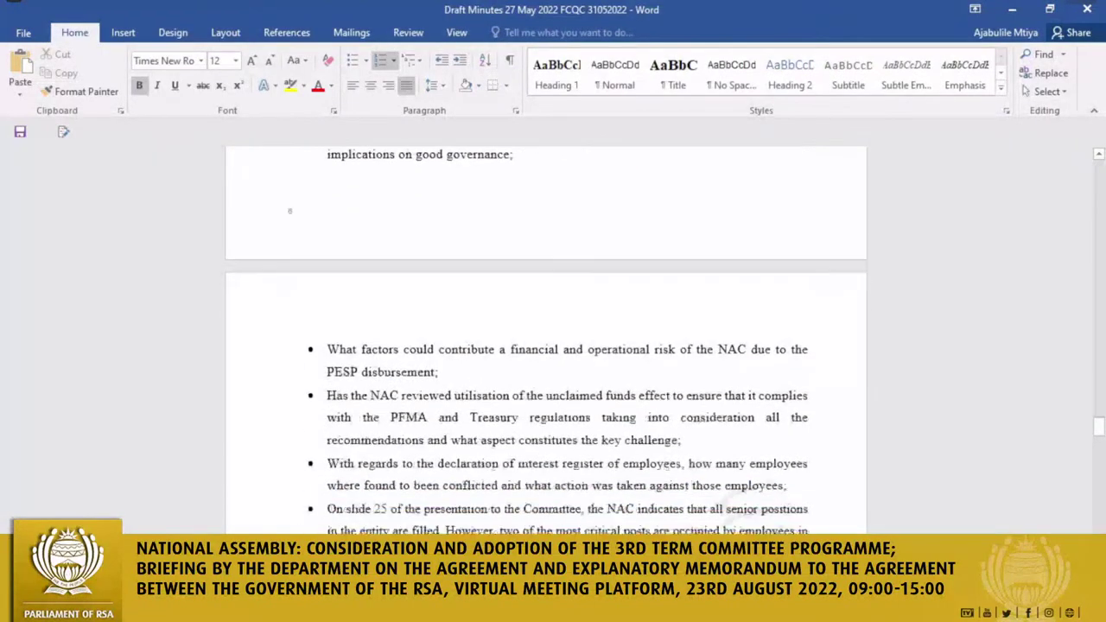
{"action": "scroll", "coordinate": [546, 346], "scroll_direction": "down", "scroll_amount": 3}
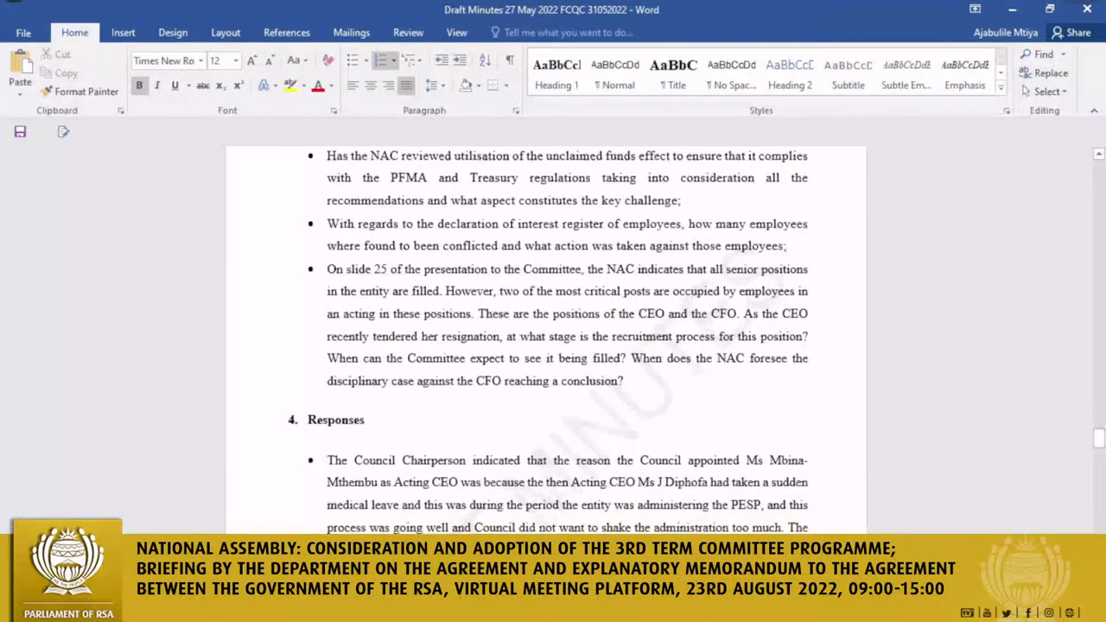
Read the Responses section, the Minister's closing remarks and the remaining closing sections of the 27 May minutes
{"action": "scroll", "coordinate": [547, 346], "scroll_direction": "down", "scroll_amount": 4}
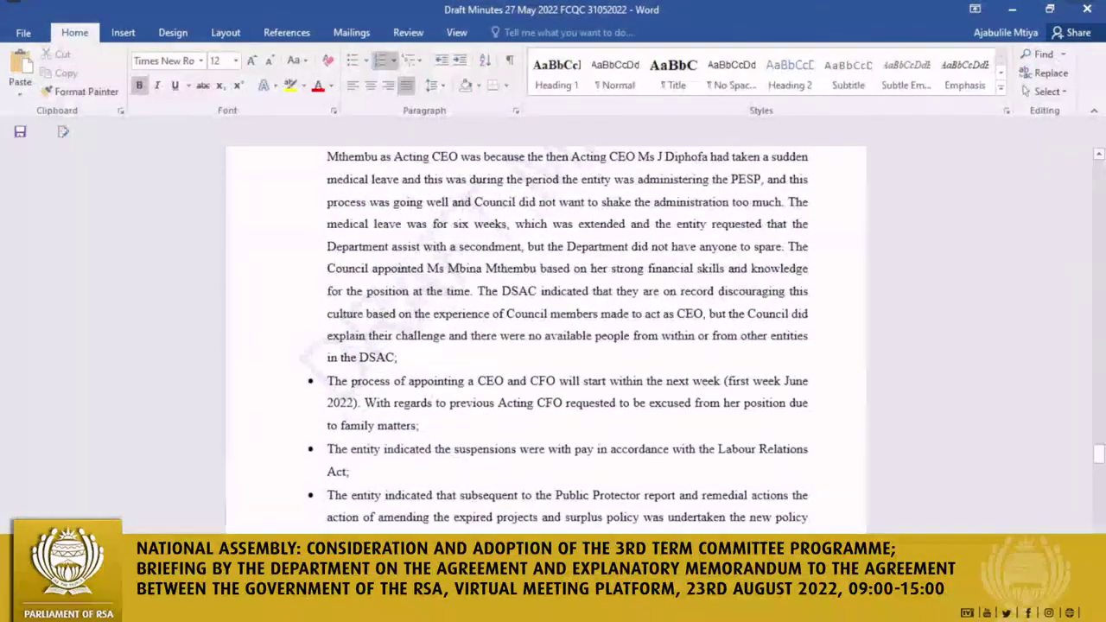
{"action": "scroll", "coordinate": [546, 345], "scroll_direction": "down", "scroll_amount": 3}
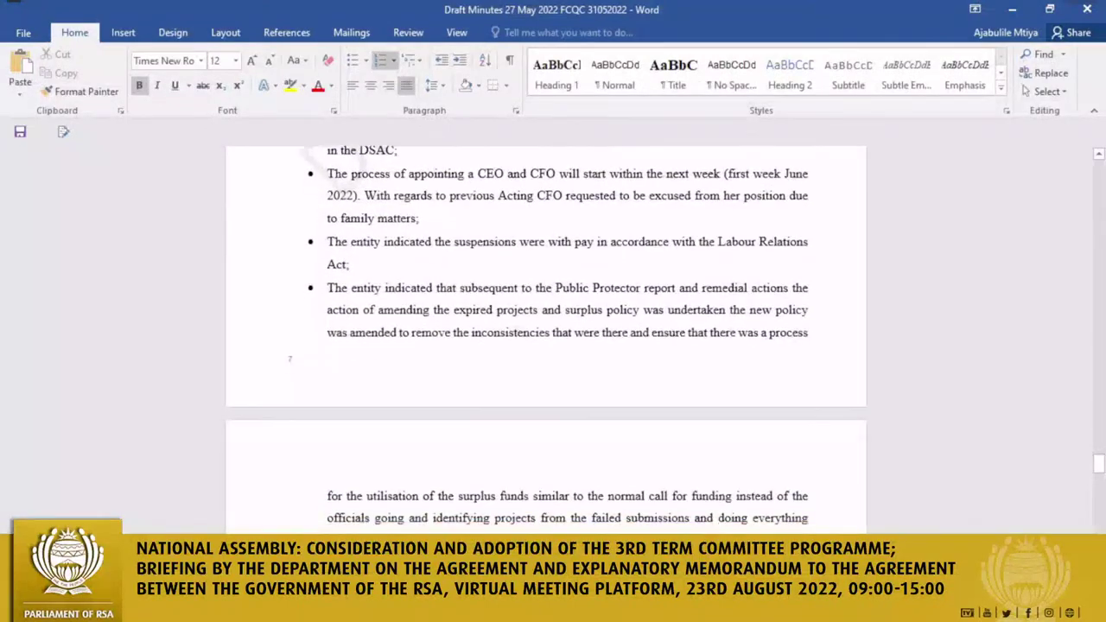
{"action": "scroll", "coordinate": [546, 346], "scroll_direction": "down", "scroll_amount": 3}
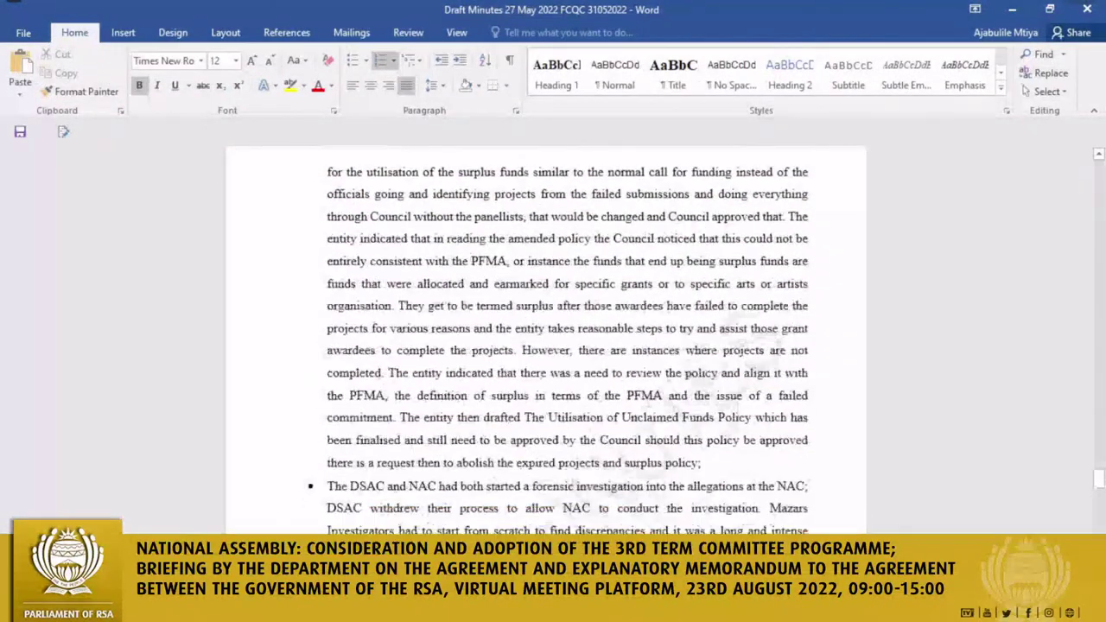
{"action": "scroll", "coordinate": [546, 346], "scroll_direction": "down", "scroll_amount": 5}
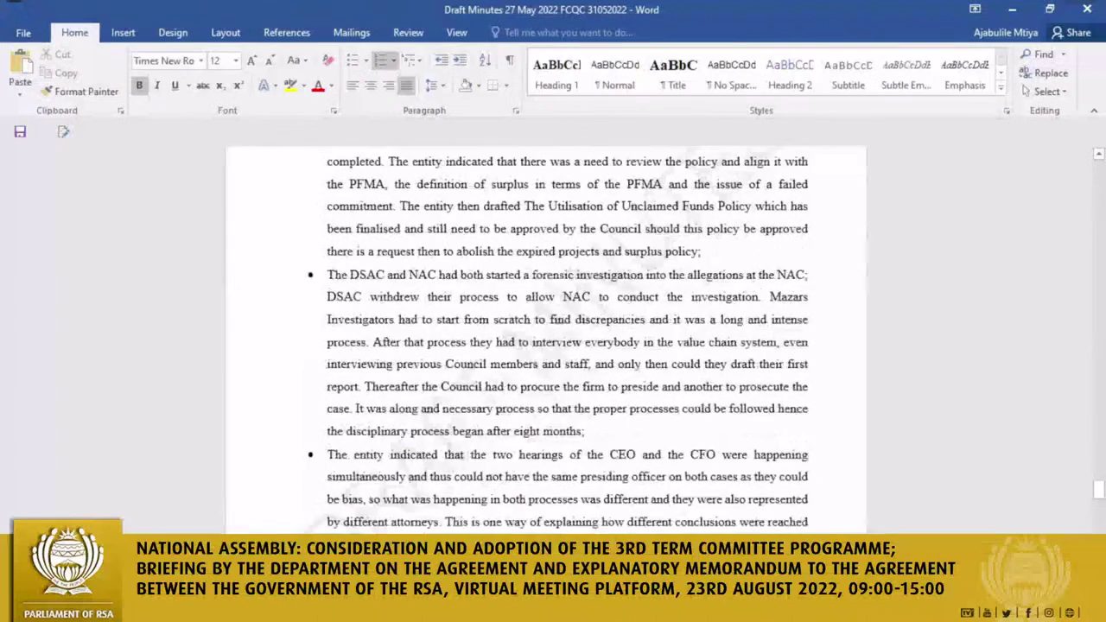
{"action": "scroll", "coordinate": [546, 346], "scroll_direction": "down", "scroll_amount": 3}
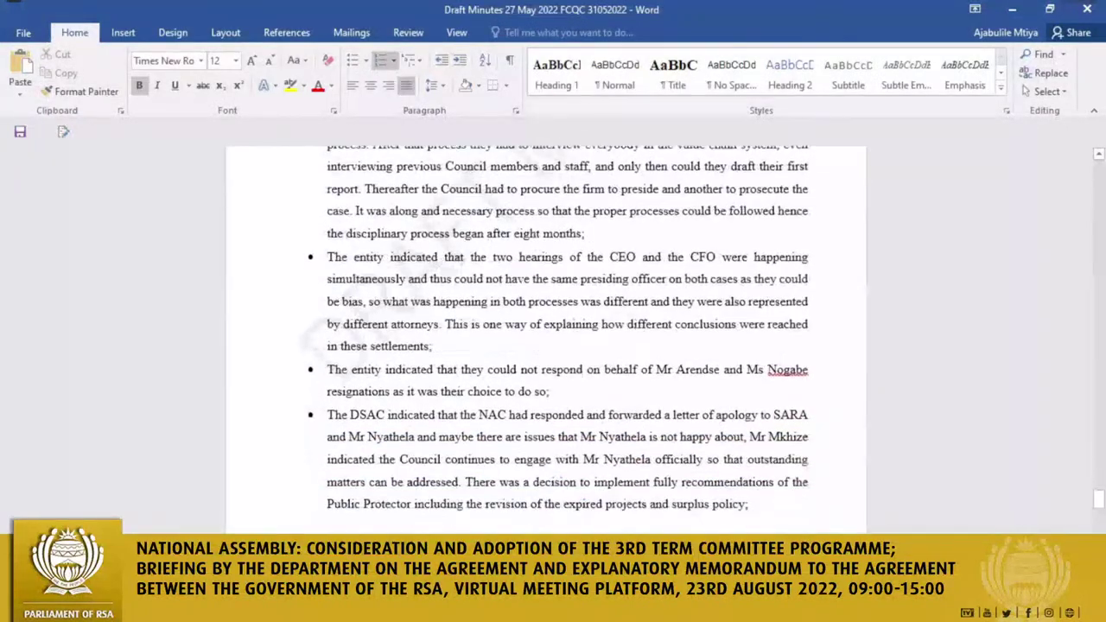
{"action": "scroll", "coordinate": [546, 346], "scroll_direction": "down", "scroll_amount": 5}
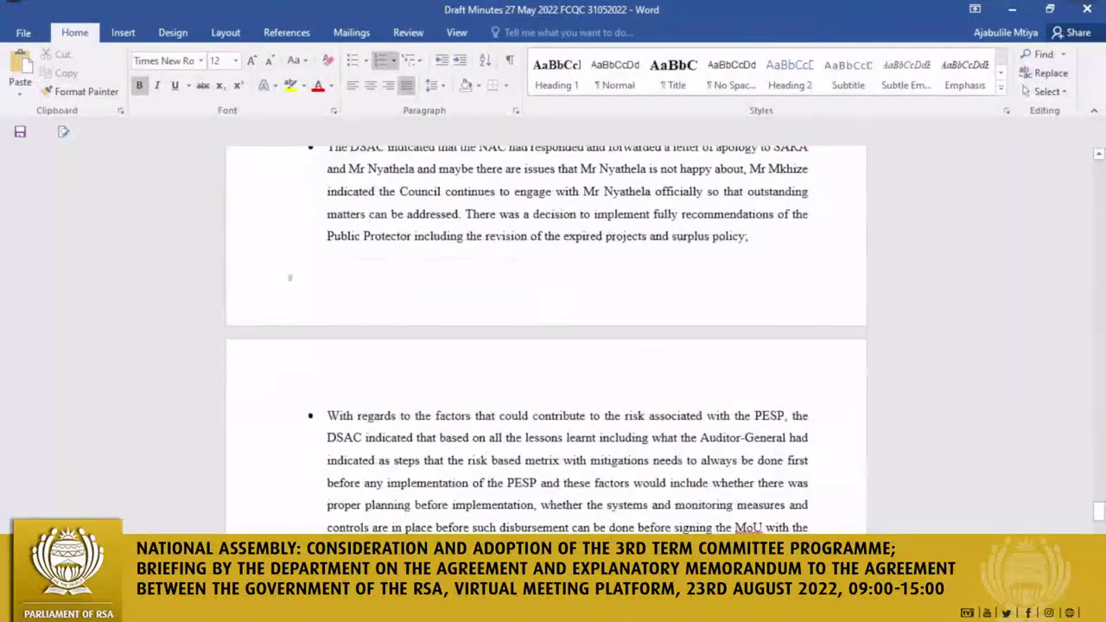
{"action": "scroll", "coordinate": [546, 346], "scroll_direction": "down", "scroll_amount": 3}
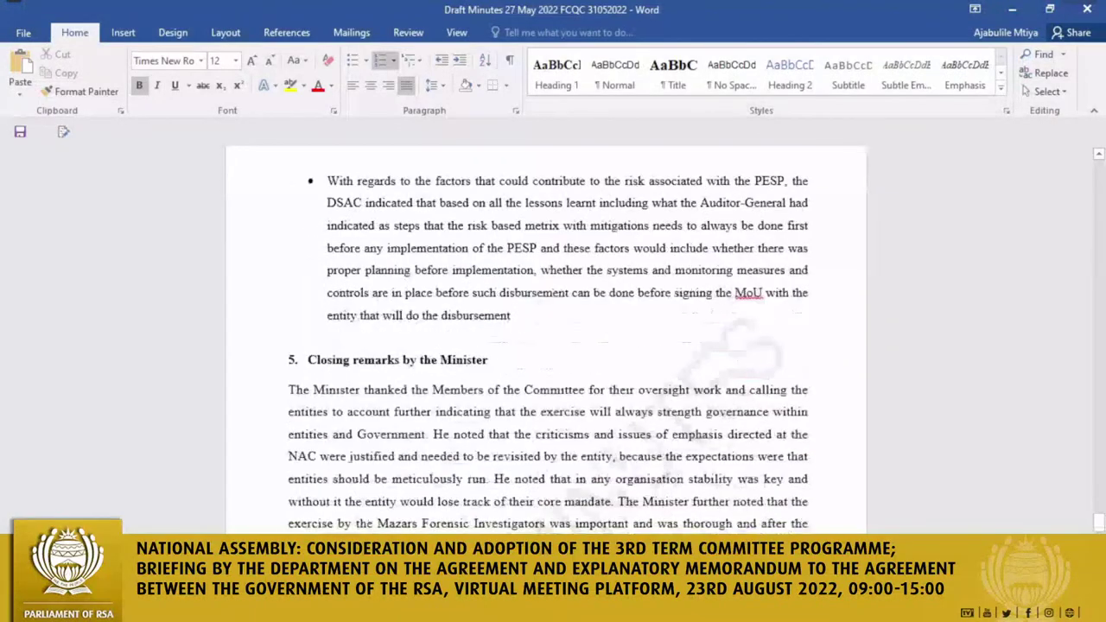
{"action": "scroll", "coordinate": [547, 346], "scroll_direction": "down", "scroll_amount": 2}
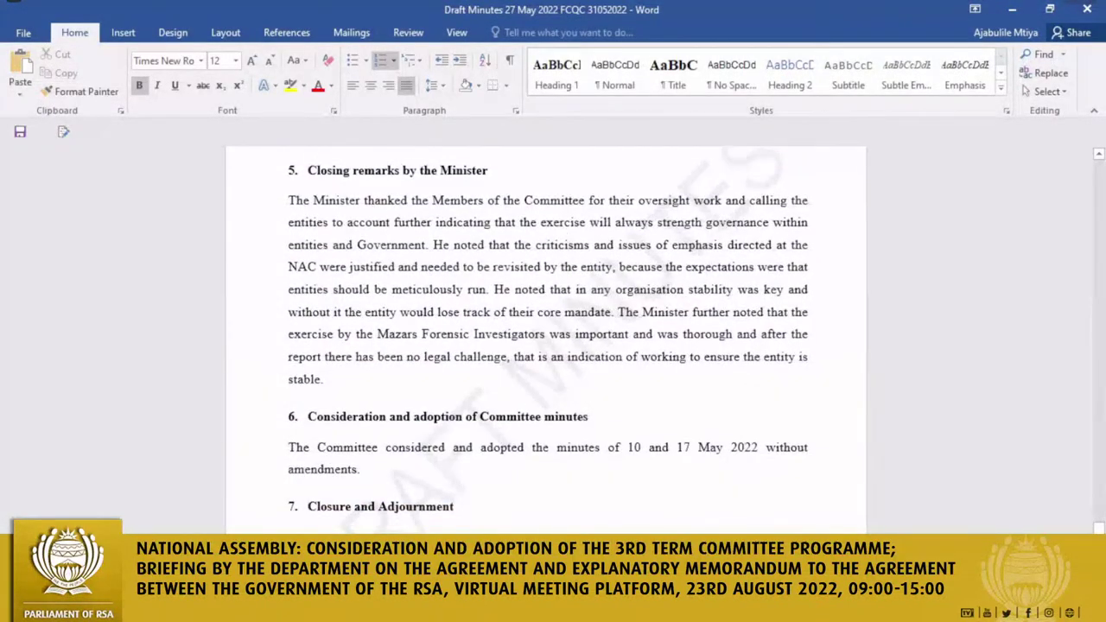
{"action": "scroll", "coordinate": [546, 346], "scroll_direction": "down", "scroll_amount": 1}
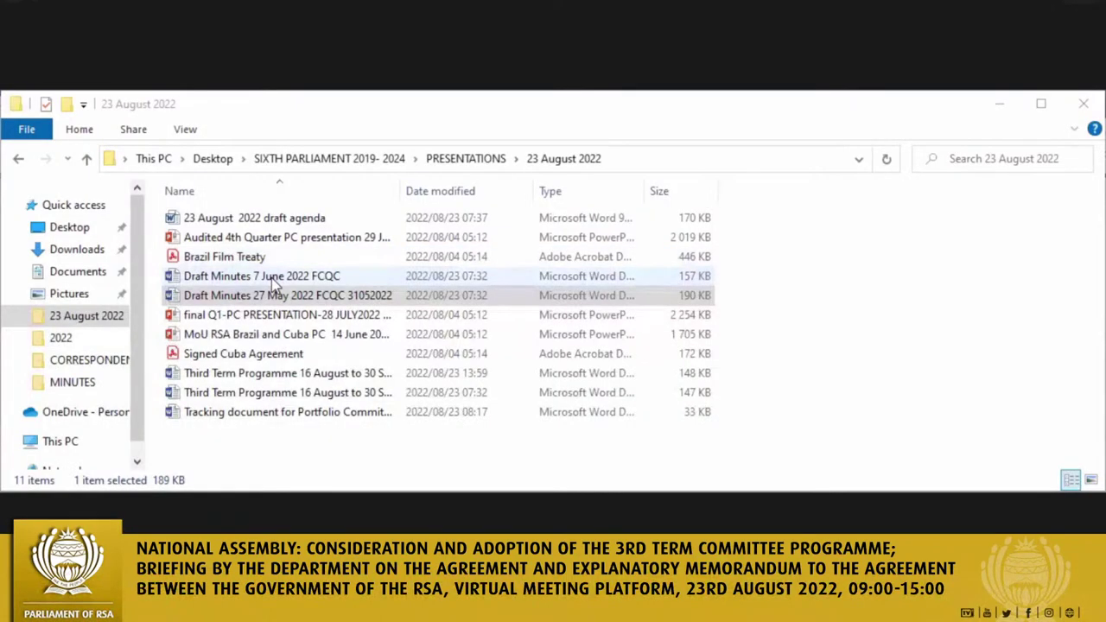
Open the "Draft Minutes 7 June 2022 FCQC" document from the 23 August 2022 folder
{"action": "left_click", "coordinate": [273, 277]}
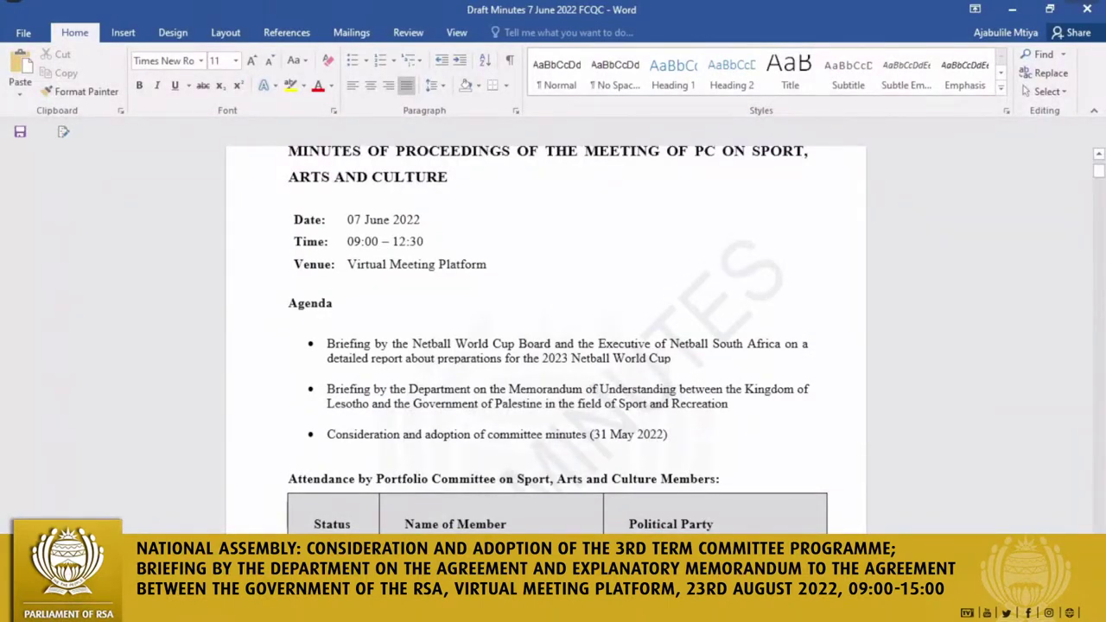
Review the agenda and the attendance tables for Members, parliamentary support staff, Department and stakeholders in the 7 June minutes
{"action": "scroll", "coordinate": [553, 346], "scroll_direction": "down", "scroll_amount": 3}
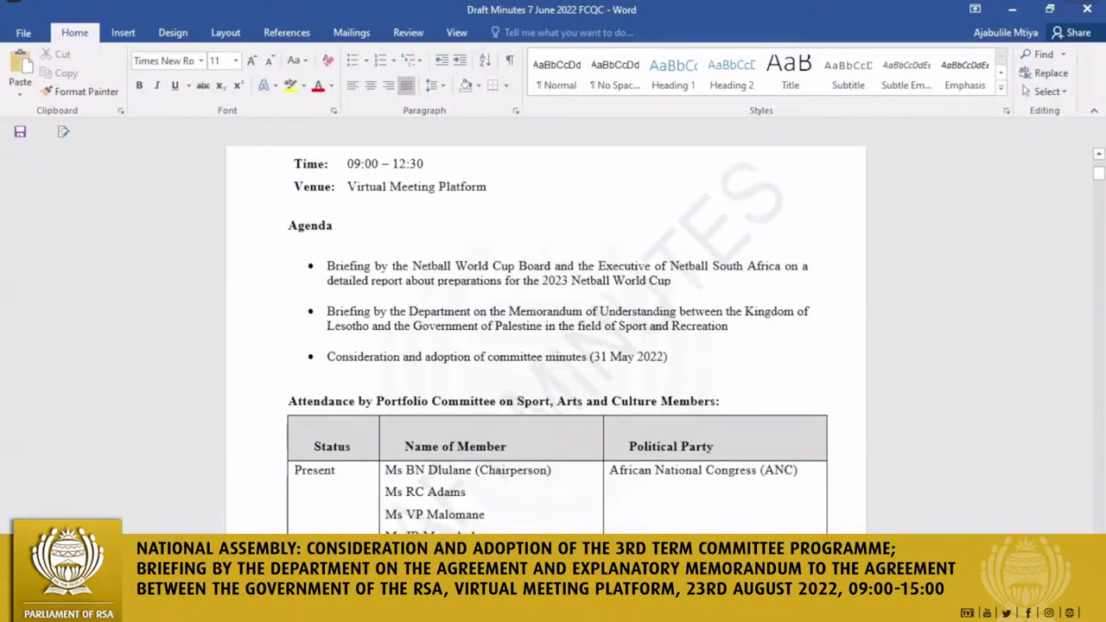
{"action": "scroll", "coordinate": [554, 345], "scroll_direction": "down", "scroll_amount": 1}
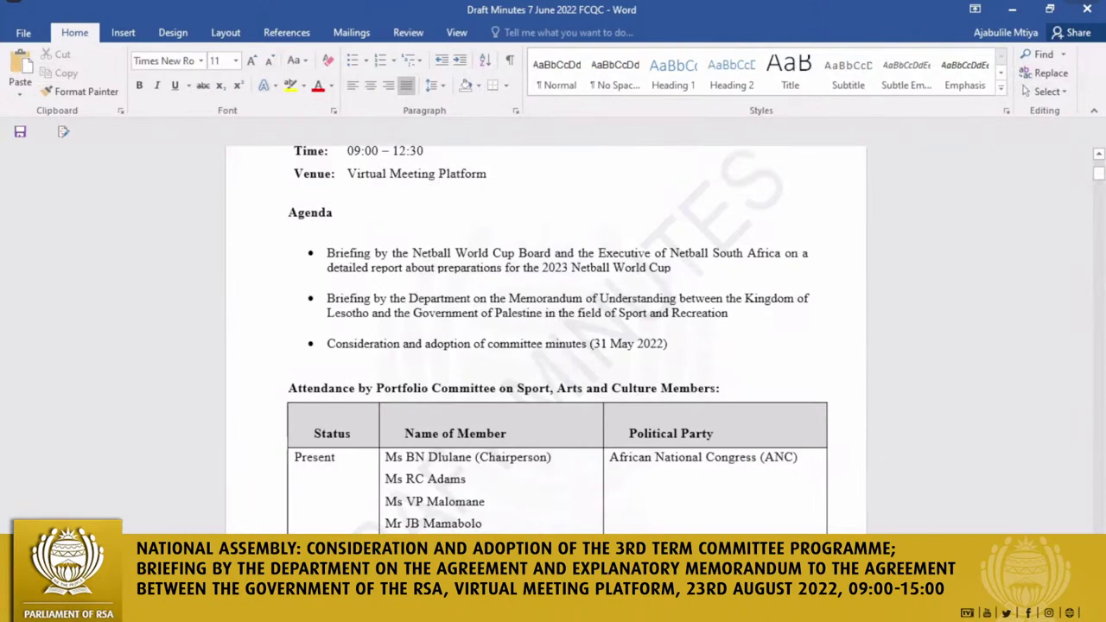
{"action": "scroll", "coordinate": [553, 345], "scroll_direction": "down", "scroll_amount": 5}
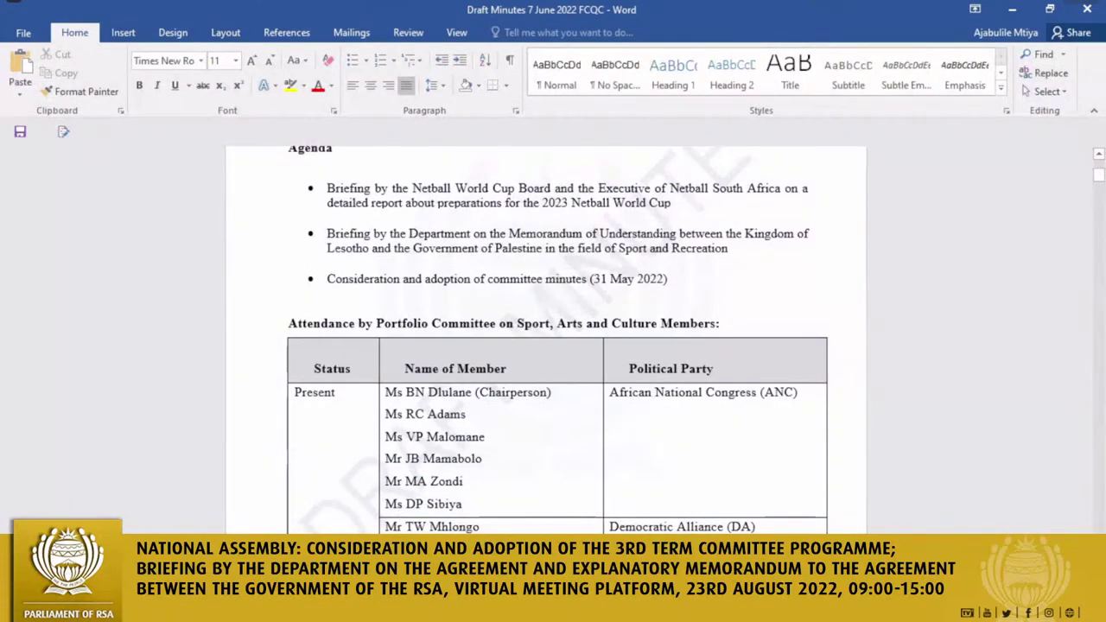
{"action": "scroll", "coordinate": [553, 345], "scroll_direction": "down", "scroll_amount": 8}
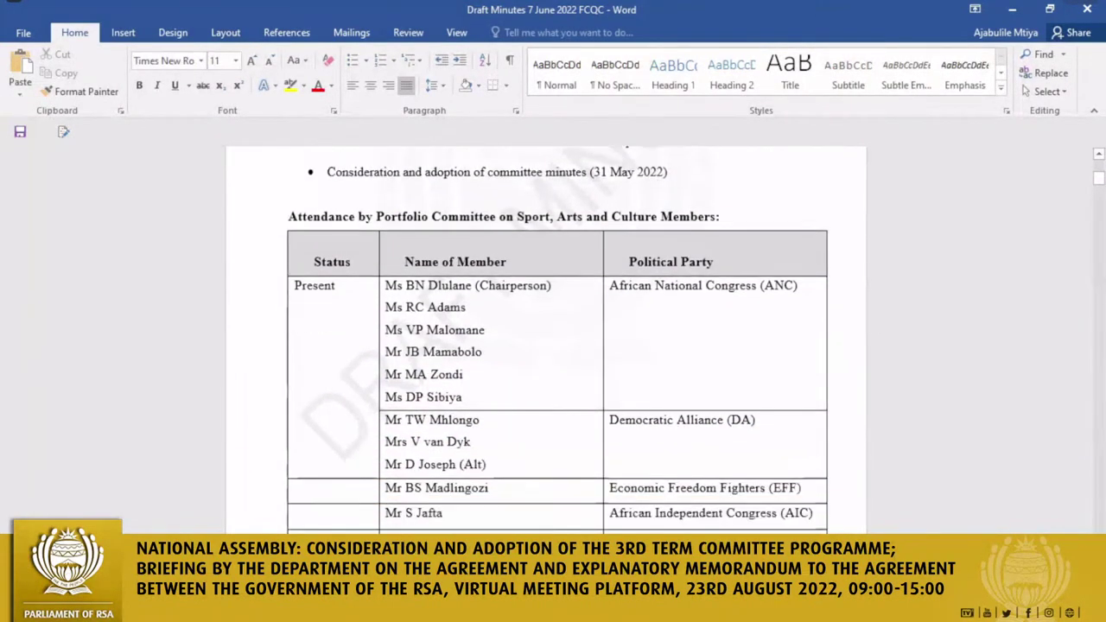
{"action": "scroll", "coordinate": [553, 346], "scroll_direction": "down", "scroll_amount": 1}
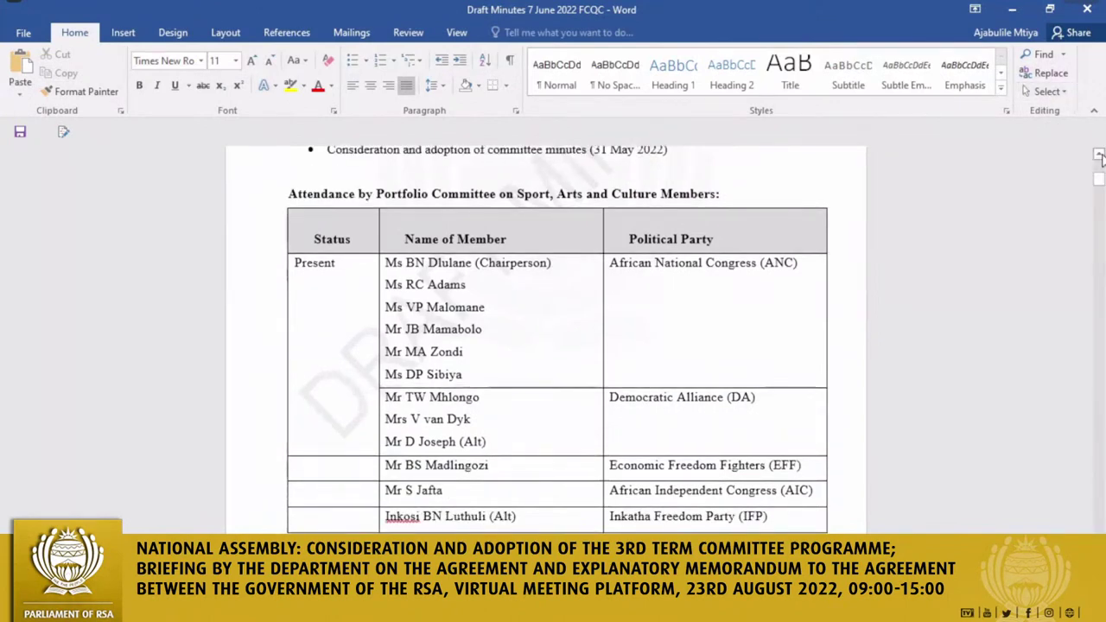
{"action": "scroll", "coordinate": [1101, 158], "scroll_direction": "up", "scroll_amount": 5}
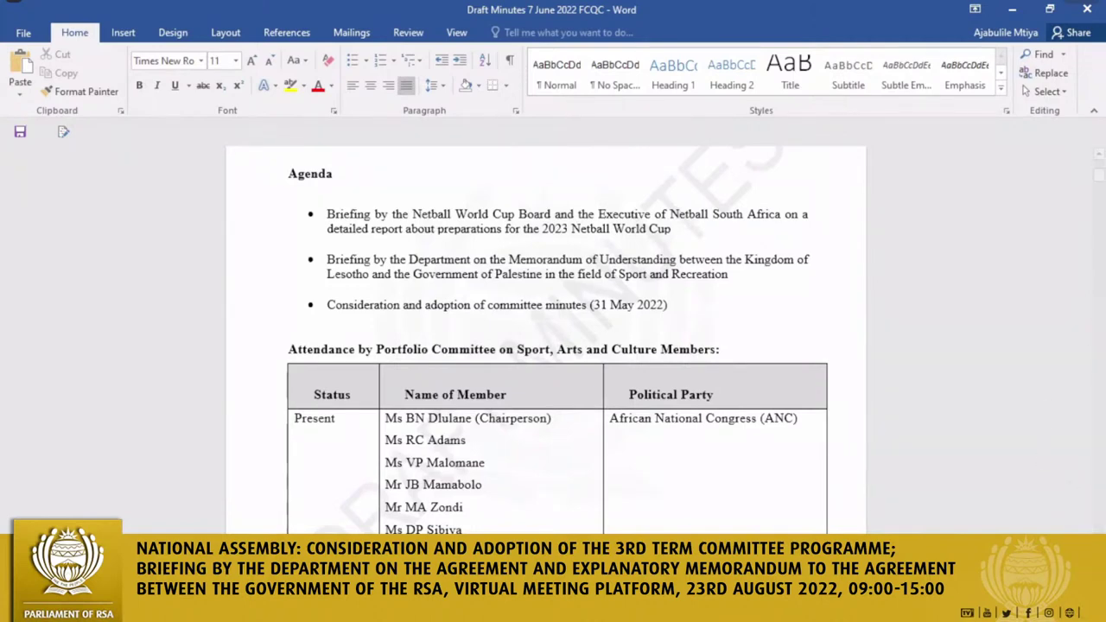
{"action": "scroll", "coordinate": [557, 341], "scroll_direction": "down", "scroll_amount": 4}
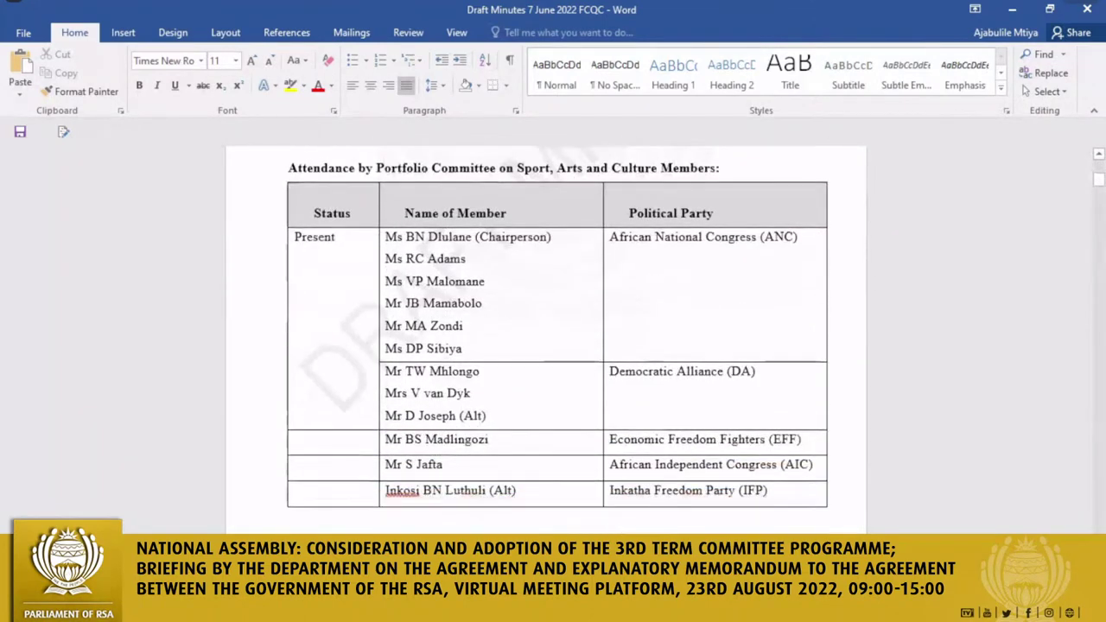
{"action": "scroll", "coordinate": [557, 341], "scroll_direction": "down", "scroll_amount": 2}
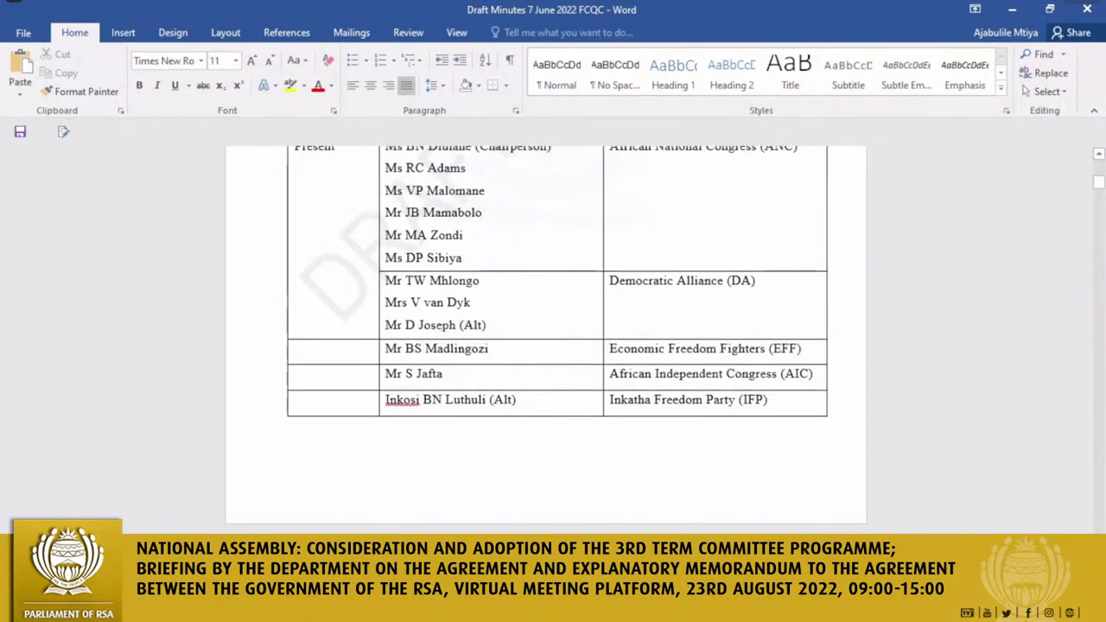
{"action": "scroll", "coordinate": [558, 341], "scroll_direction": "down", "scroll_amount": 6}
{"action": "scroll", "coordinate": [557, 340], "scroll_direction": "down", "scroll_amount": 4}
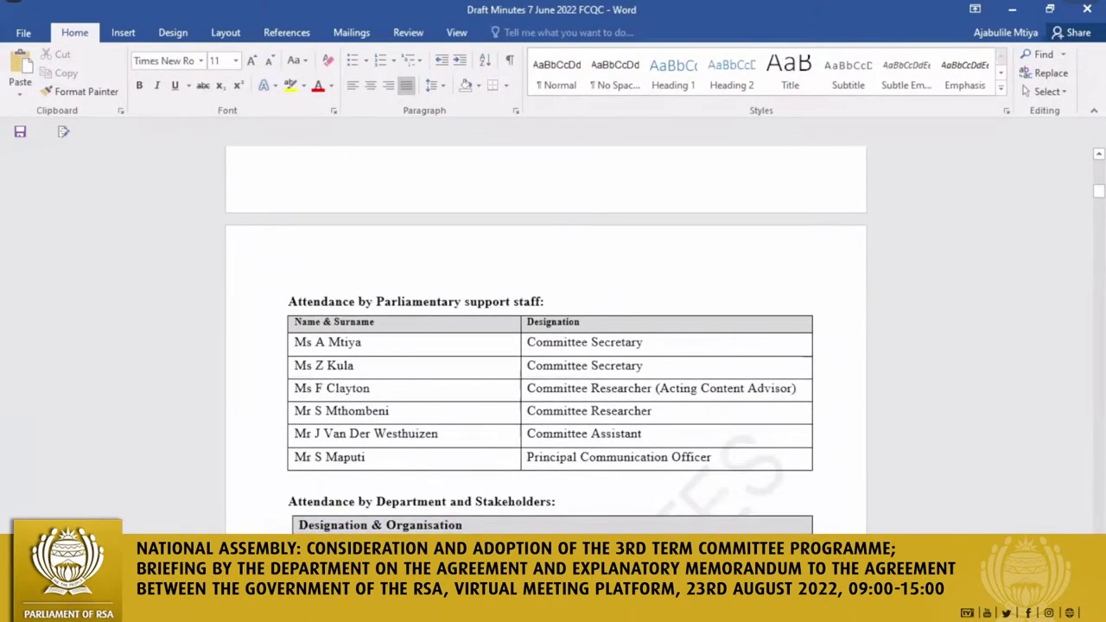
{"action": "scroll", "coordinate": [553, 340], "scroll_direction": "down", "scroll_amount": 11}
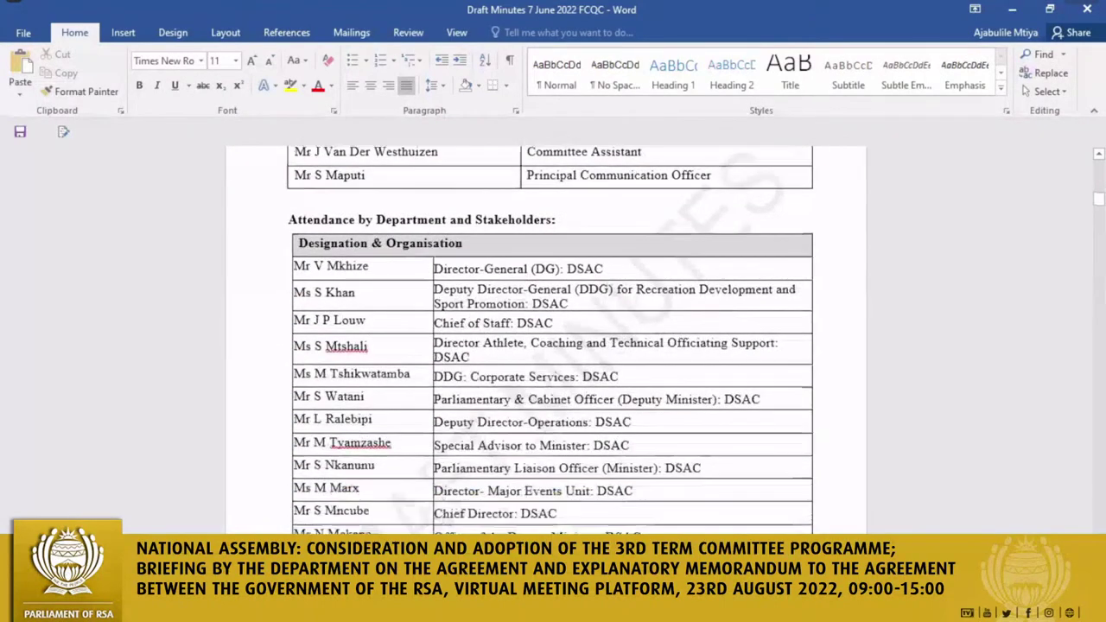
{"action": "scroll", "coordinate": [553, 341], "scroll_direction": "down", "scroll_amount": 8}
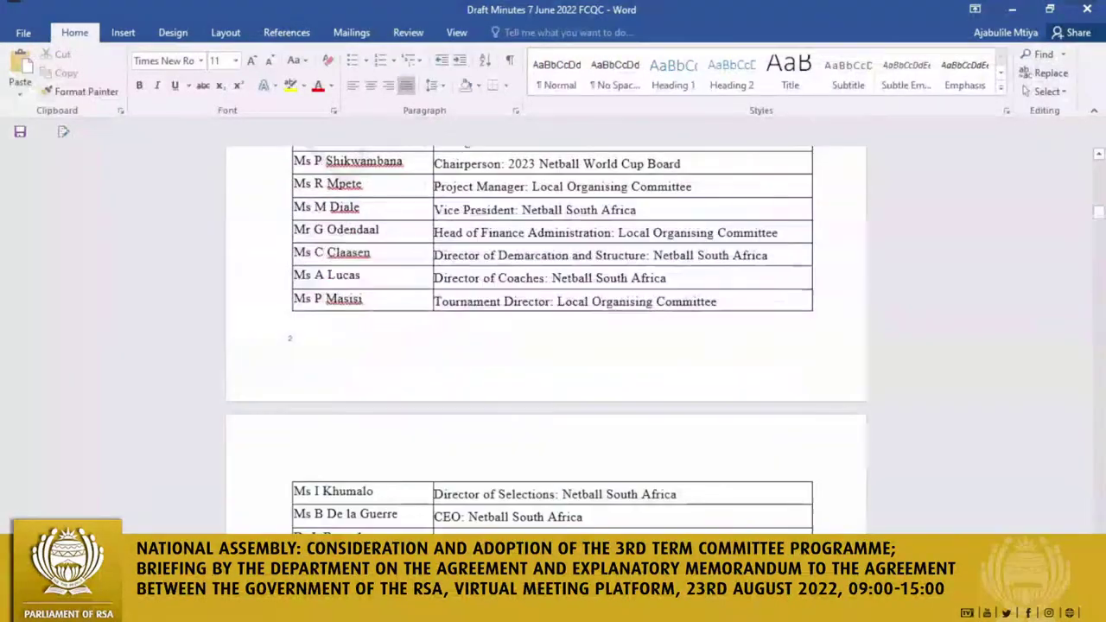
{"action": "scroll", "coordinate": [553, 341], "scroll_direction": "down", "scroll_amount": 8}
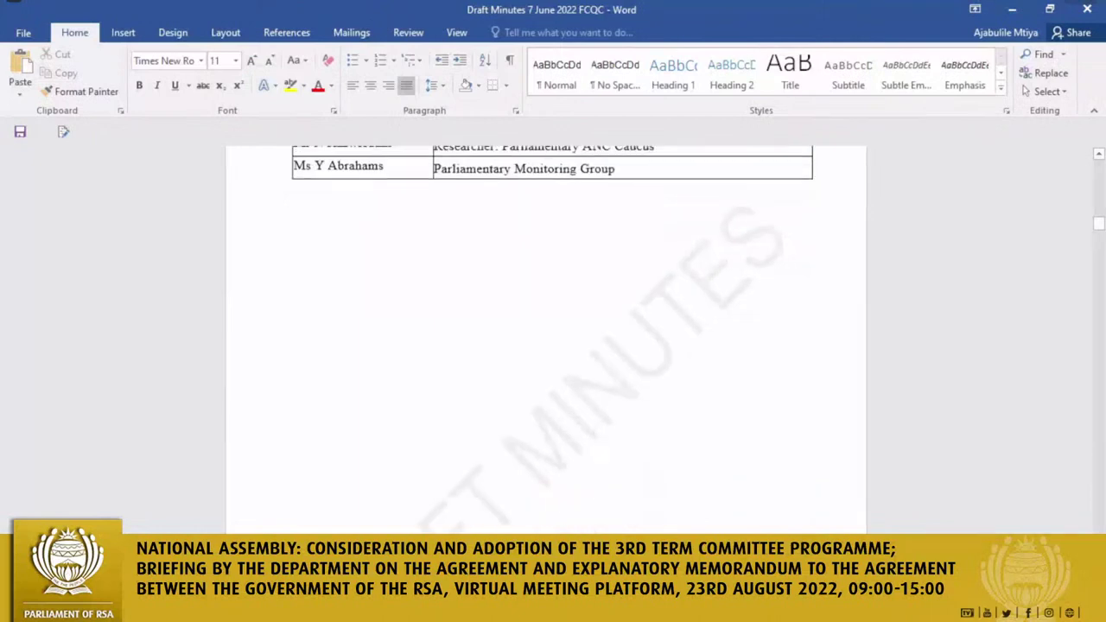
Read the 7 June minutes from Opening and Welcome through the apologies and the DSAC overview on the 2023 Netball World Cup
{"action": "scroll", "coordinate": [553, 341], "scroll_direction": "down", "scroll_amount": 8}
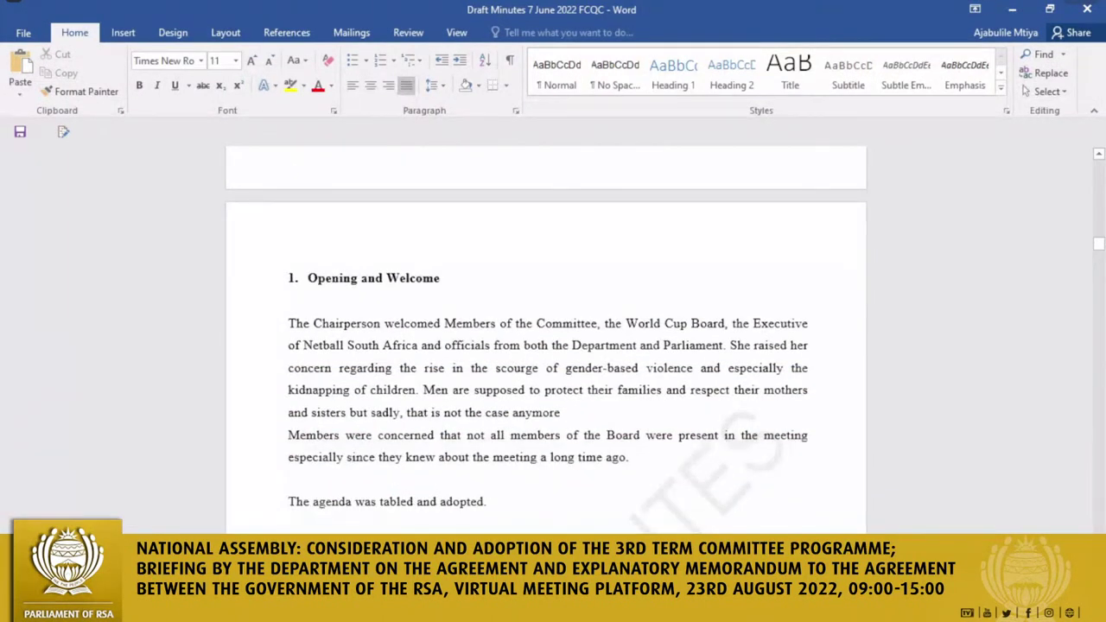
{"action": "scroll", "coordinate": [553, 341], "scroll_direction": "down", "scroll_amount": 2}
{"action": "scroll", "coordinate": [553, 341], "scroll_direction": "down", "scroll_amount": 1}
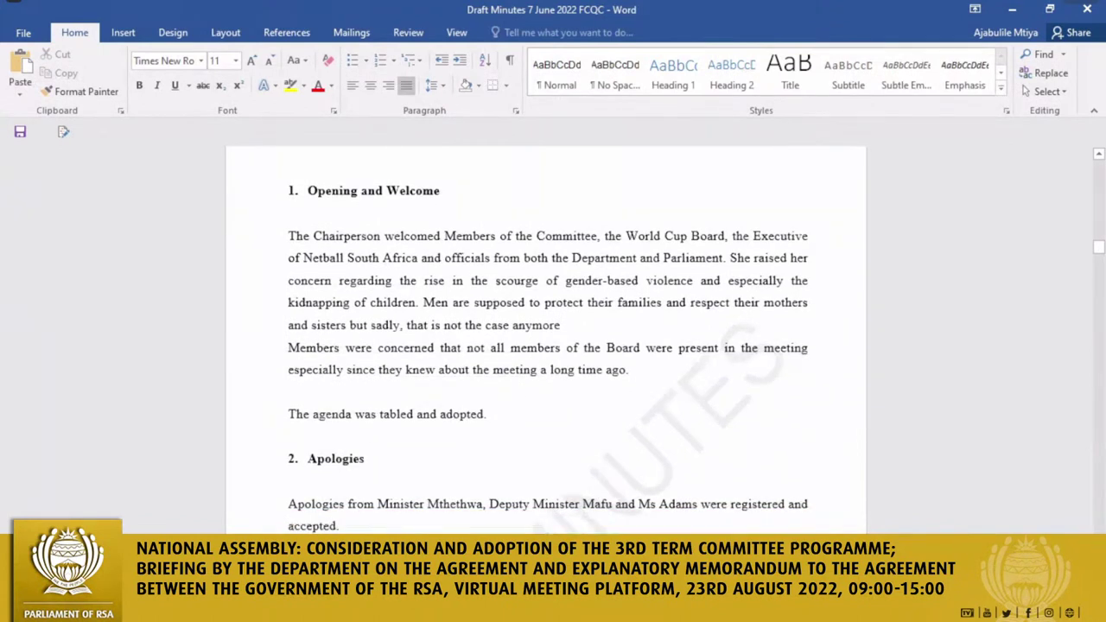
{"action": "scroll", "coordinate": [553, 340], "scroll_direction": "down", "scroll_amount": 1}
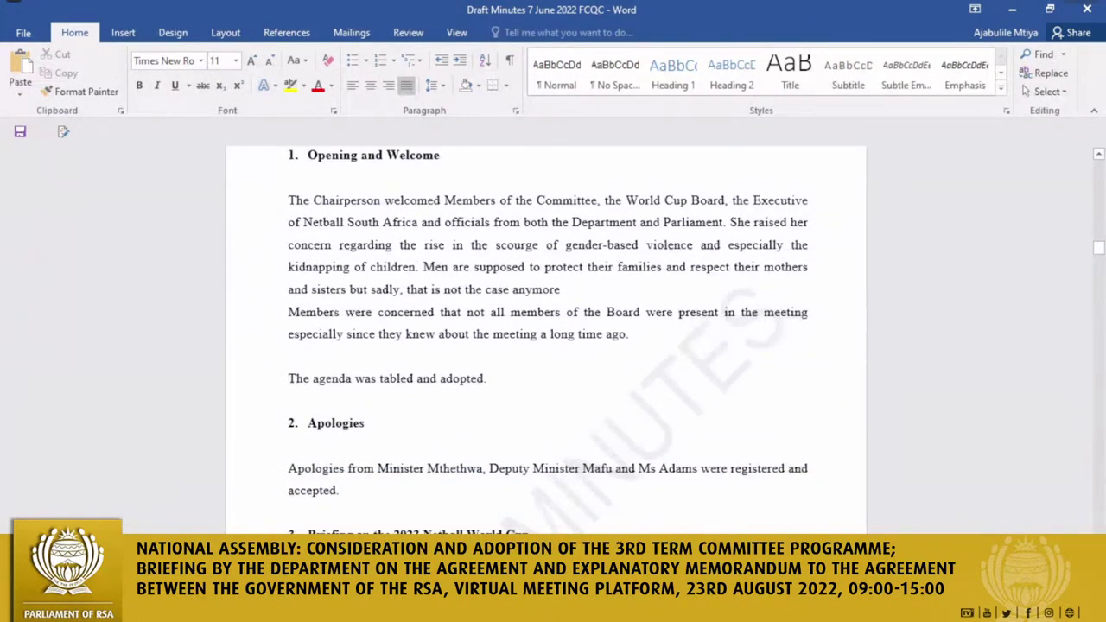
{"action": "scroll", "coordinate": [553, 340], "scroll_direction": "down", "scroll_amount": 1}
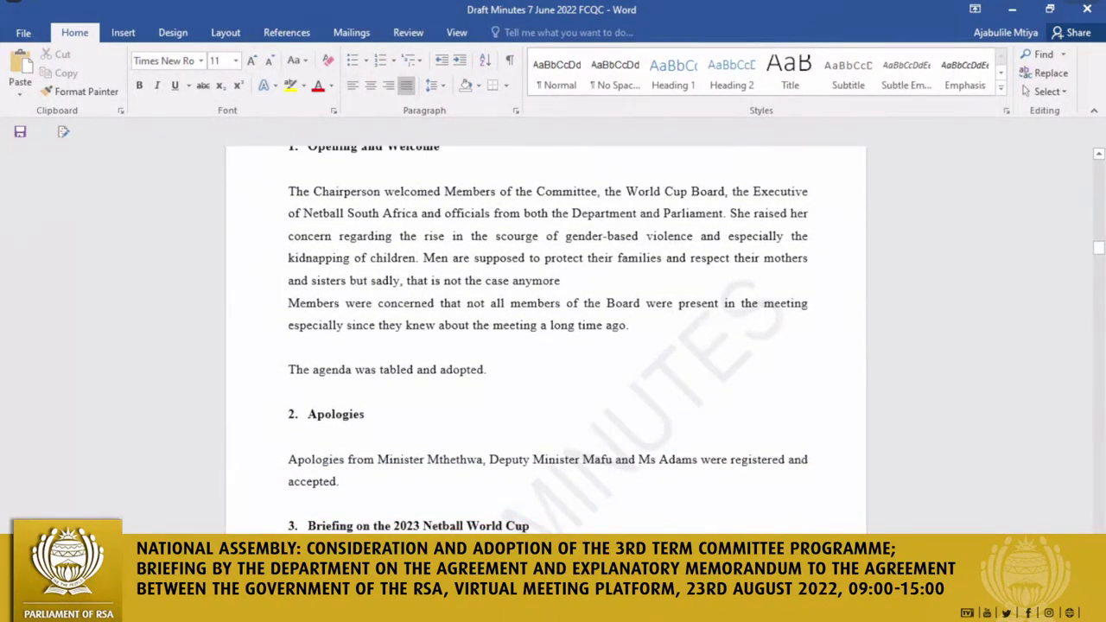
{"action": "scroll", "coordinate": [553, 341], "scroll_direction": "down", "scroll_amount": 4}
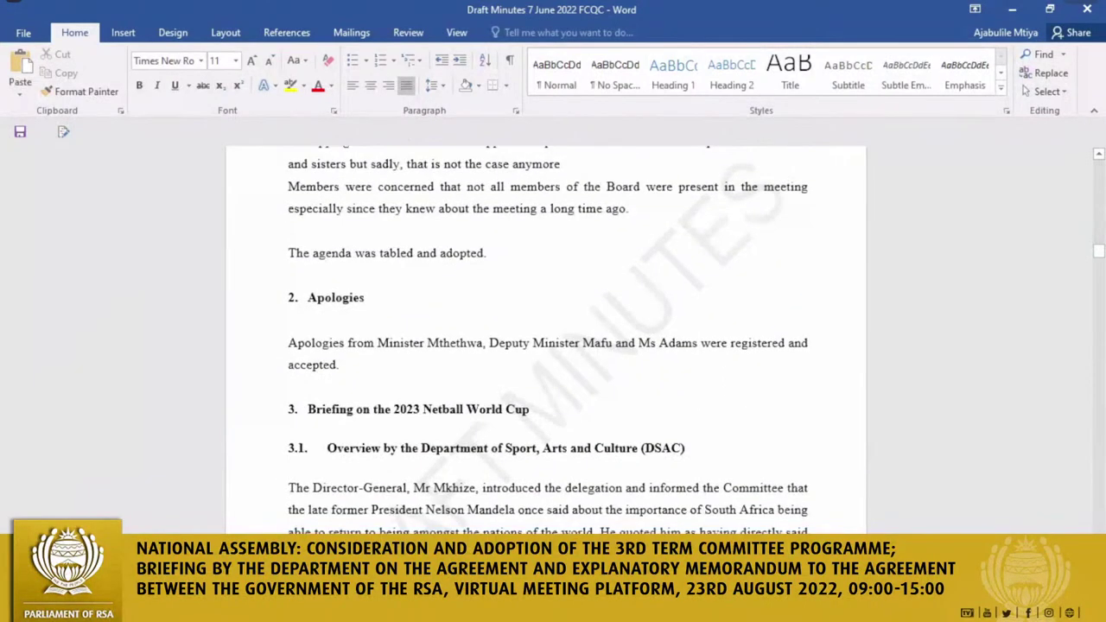
{"action": "scroll", "coordinate": [553, 340], "scroll_direction": "down", "scroll_amount": 4}
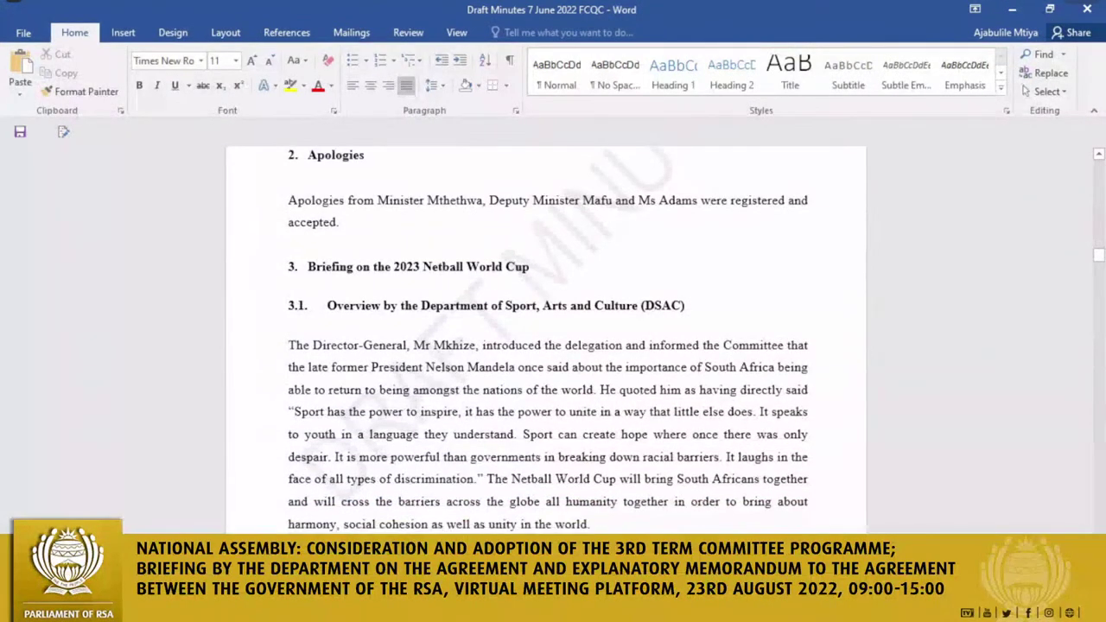
{"action": "scroll", "coordinate": [554, 340], "scroll_direction": "down", "scroll_amount": 2}
{"action": "scroll", "coordinate": [553, 341], "scroll_direction": "down", "scroll_amount": 3}
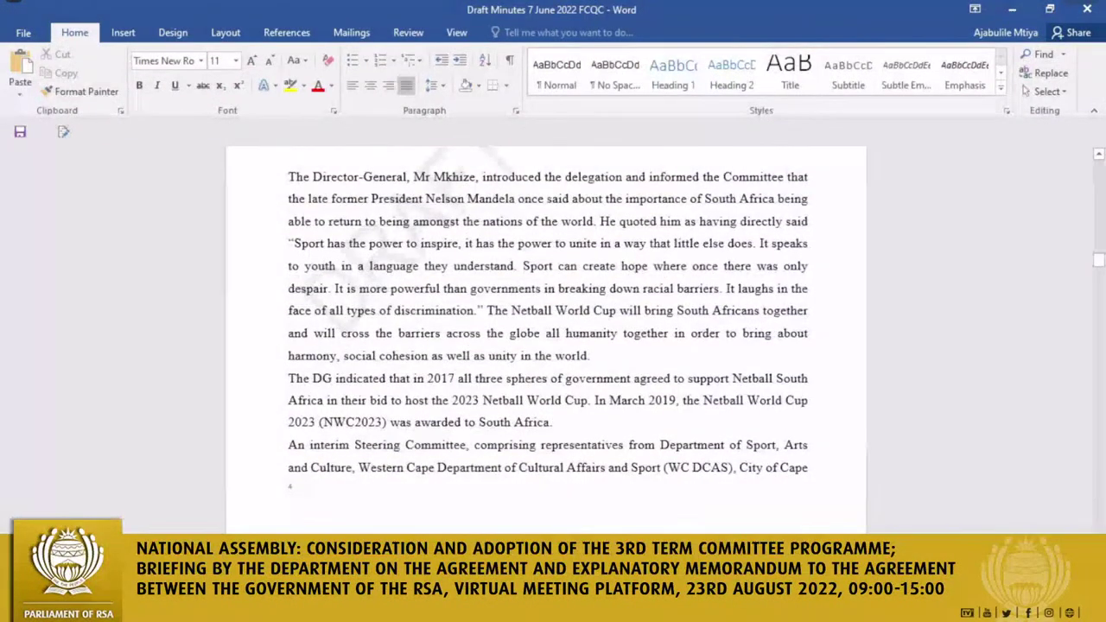
{"action": "scroll", "coordinate": [553, 341], "scroll_direction": "down", "scroll_amount": 5}
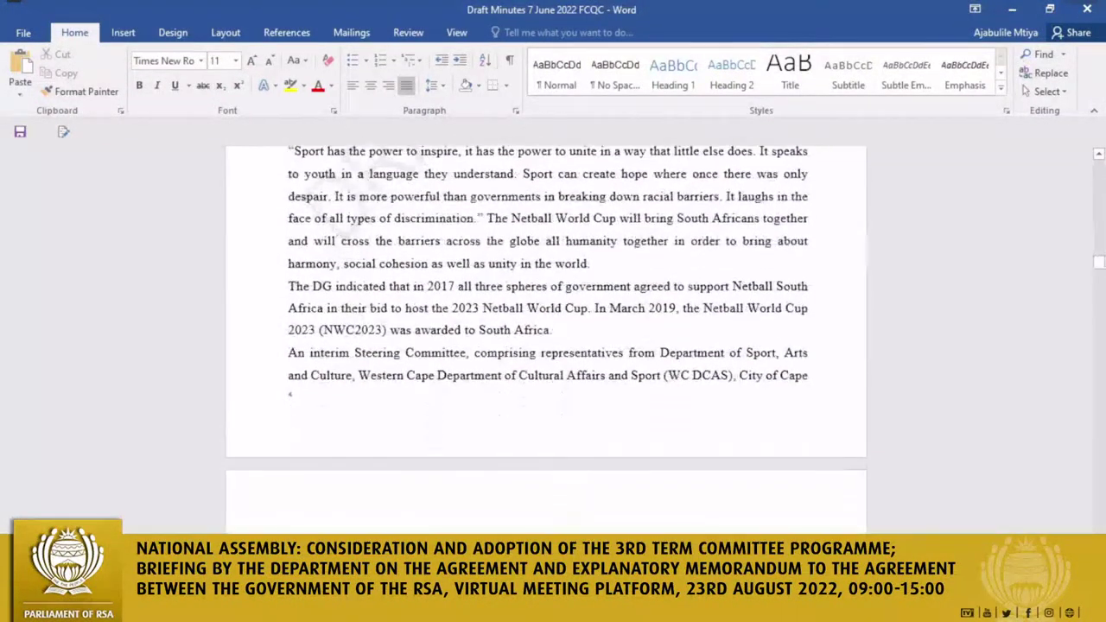
{"action": "scroll", "coordinate": [553, 340], "scroll_direction": "down", "scroll_amount": 6}
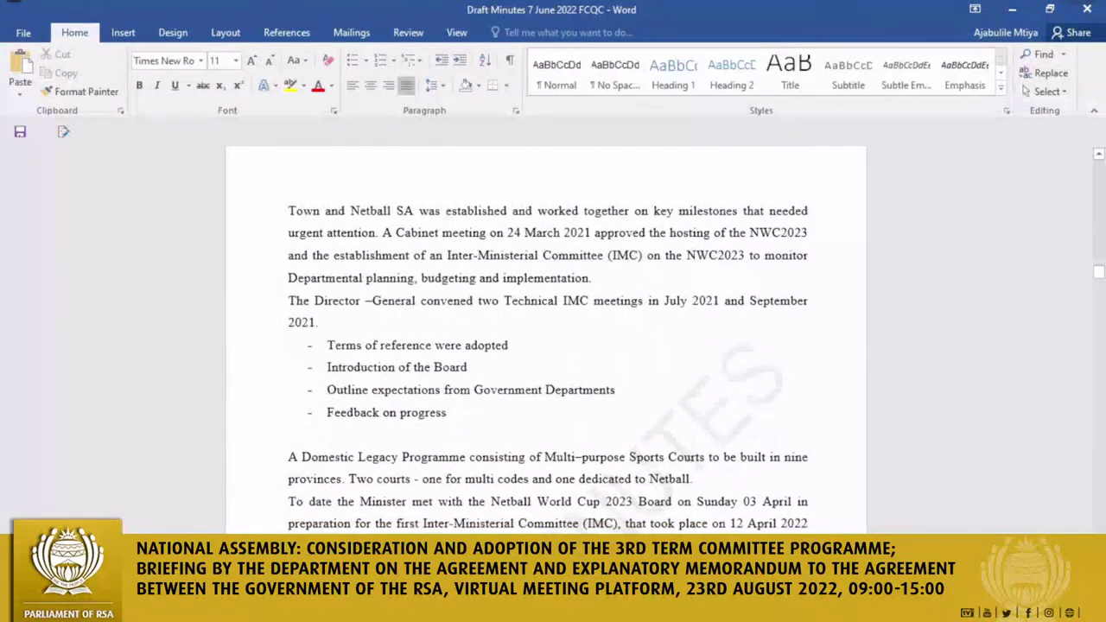
{"action": "scroll", "coordinate": [553, 340], "scroll_direction": "down", "scroll_amount": 2}
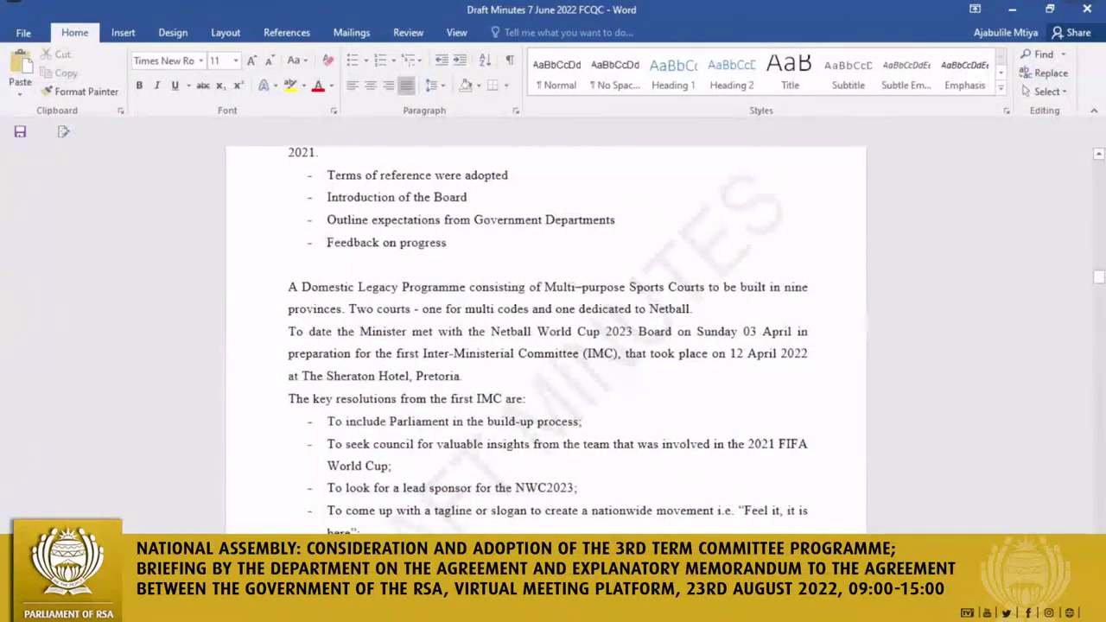